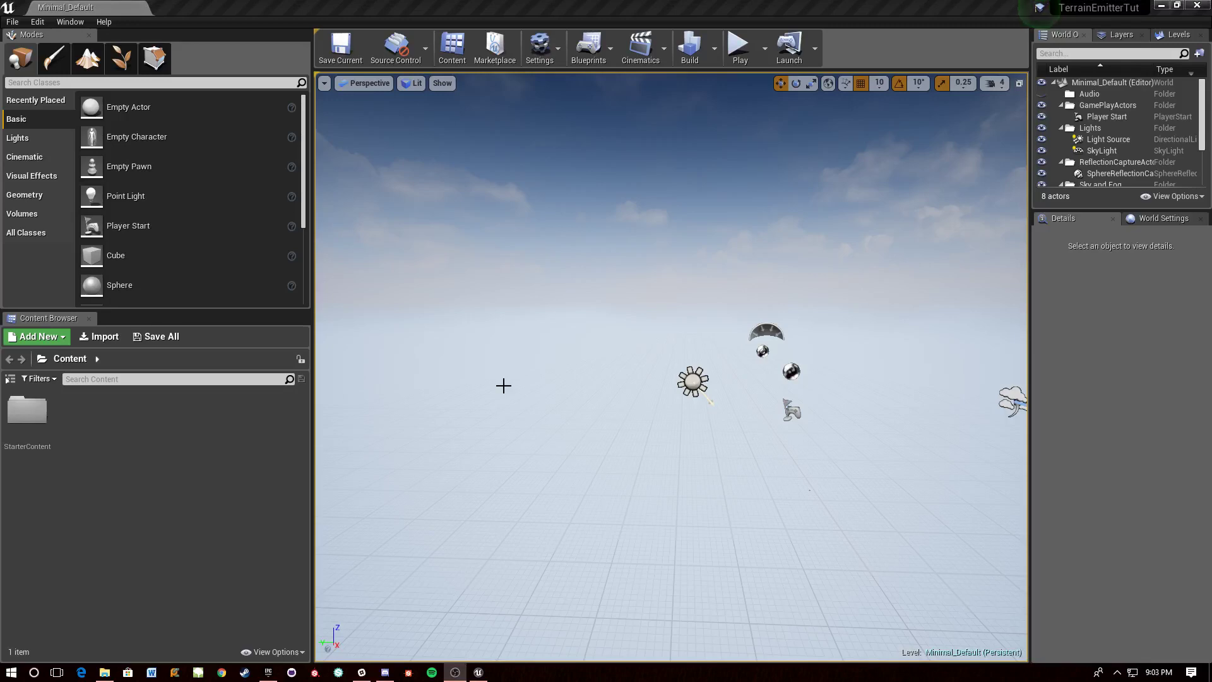
# Step: Create a new landscape with a section size of 7×7 quads and 4 by 4 components
pyautogui.moveTo(575, 318); pyautogui.dragTo(616, 333, button='right')
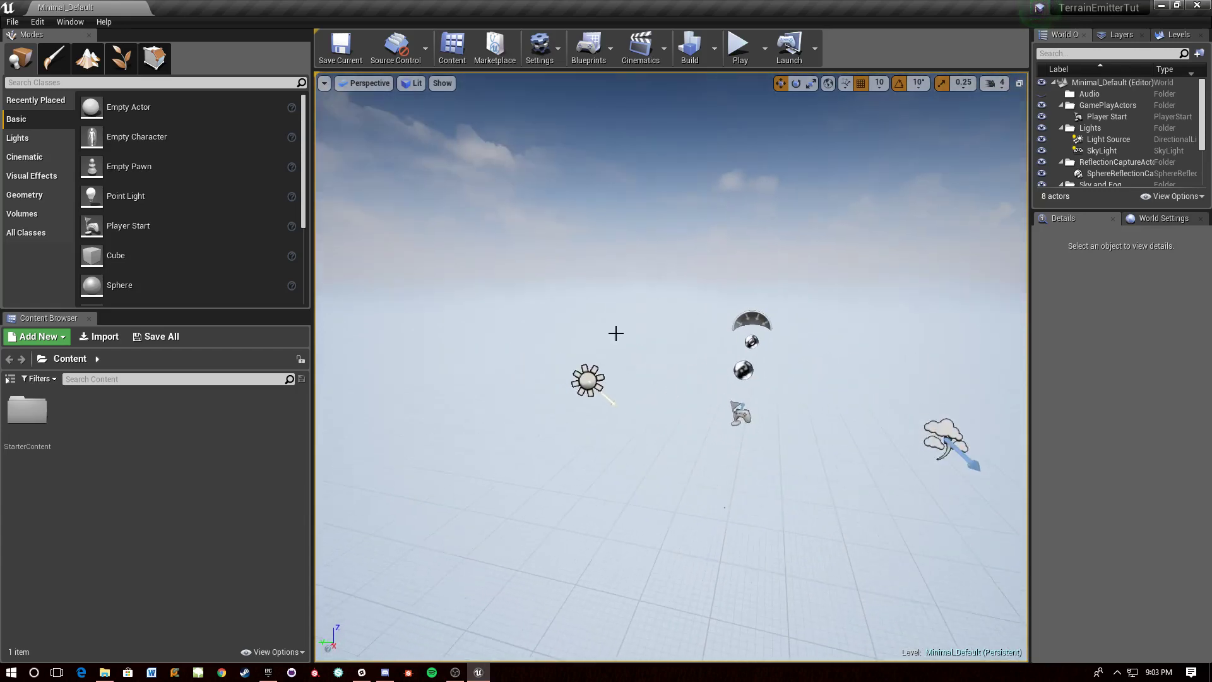
pyautogui.moveTo(526, 333)
pyautogui.mouseDown(button='right')
pyautogui.moveTo(505, 331)
pyautogui.moveTo(533, 342)
pyautogui.mouseUp(button='right')
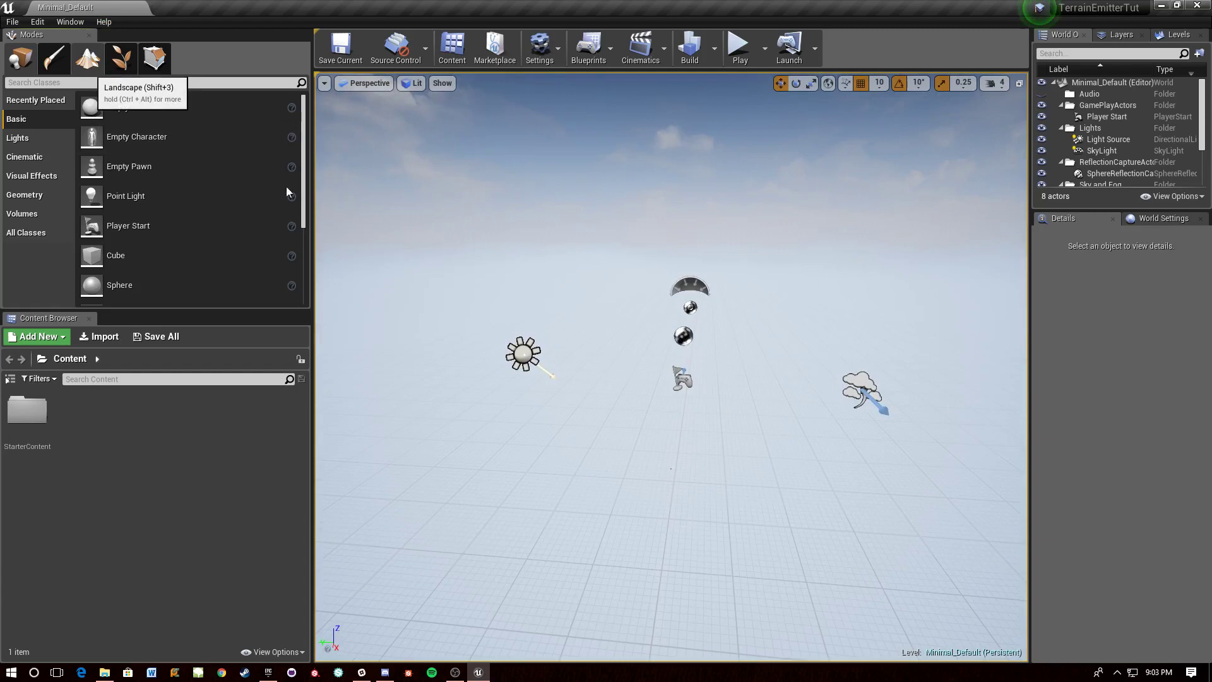
pyautogui.click(90, 57)
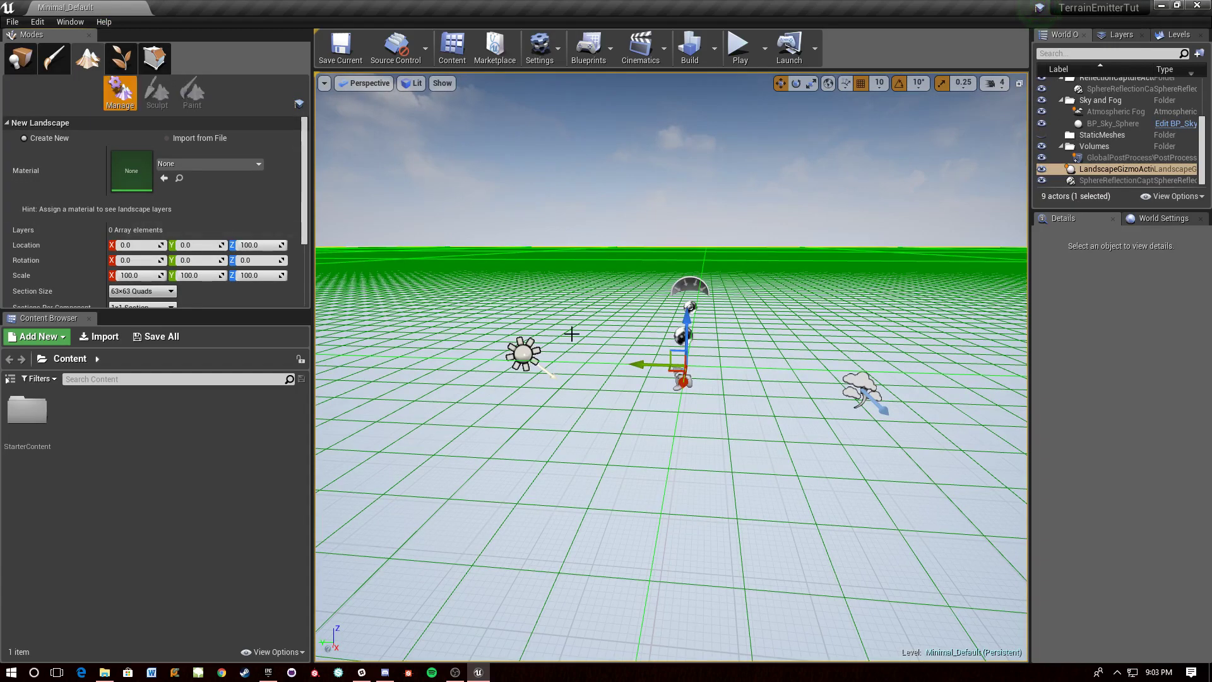
pyautogui.scroll(-2, 177, 189)
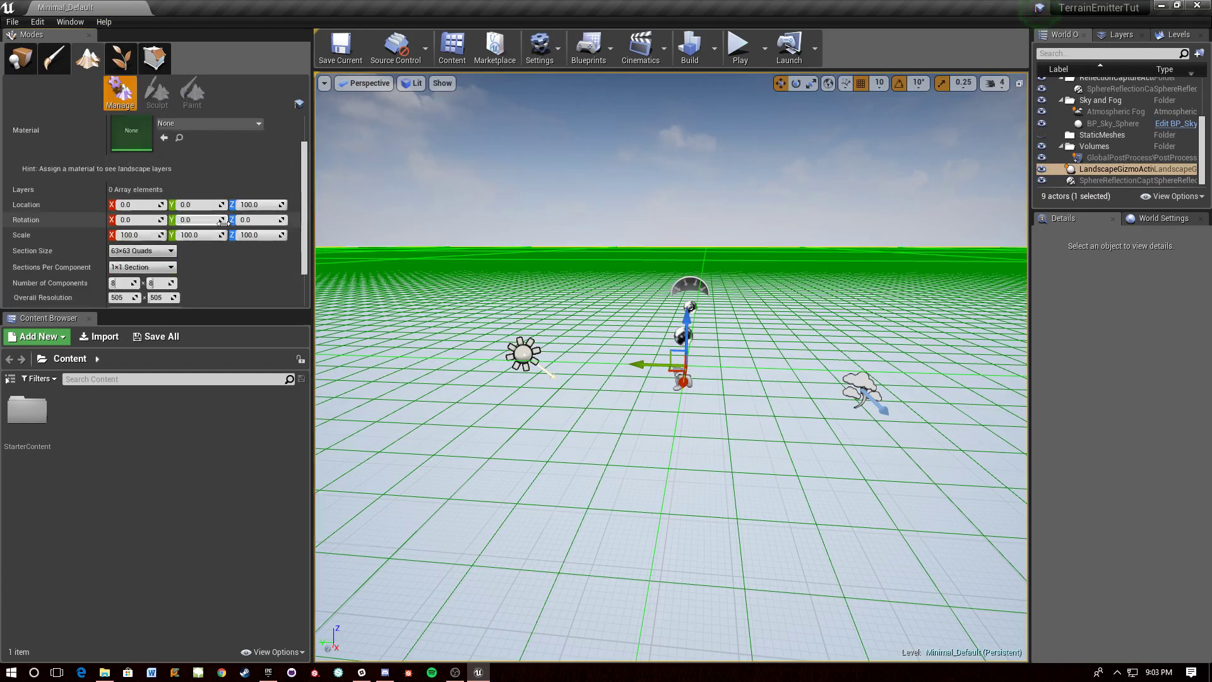
pyautogui.click(143, 230)
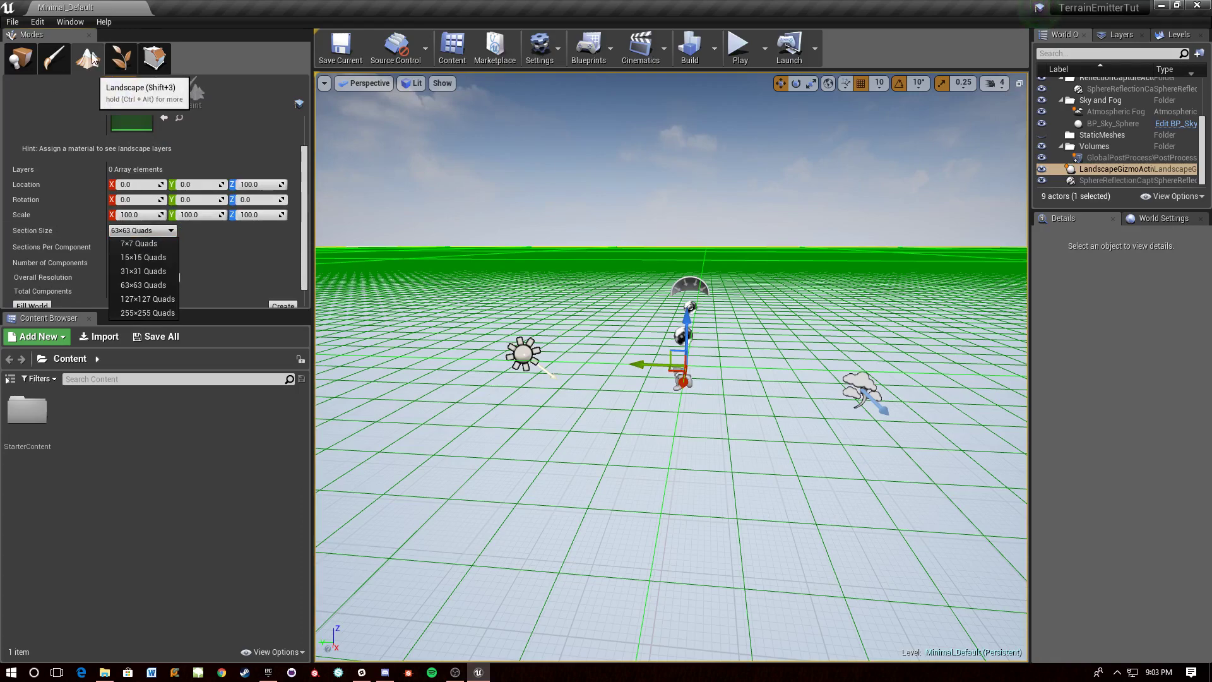
pyautogui.click(138, 243)
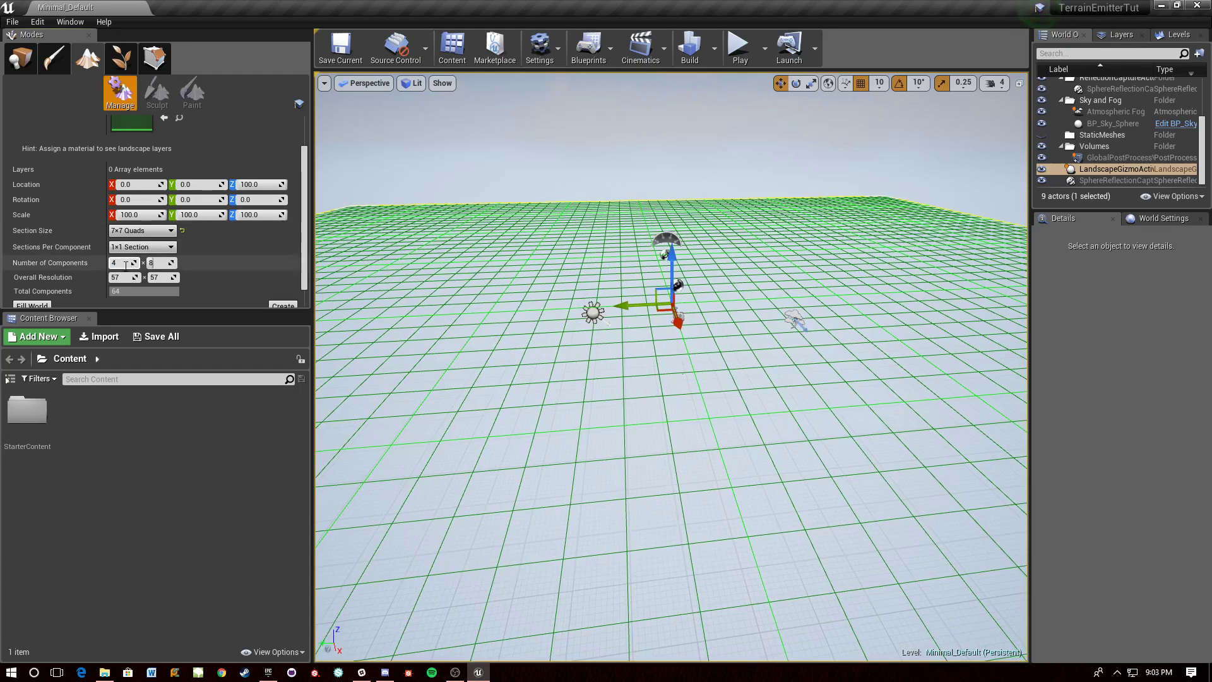
pyautogui.press('Return')
pyautogui.press('Return')
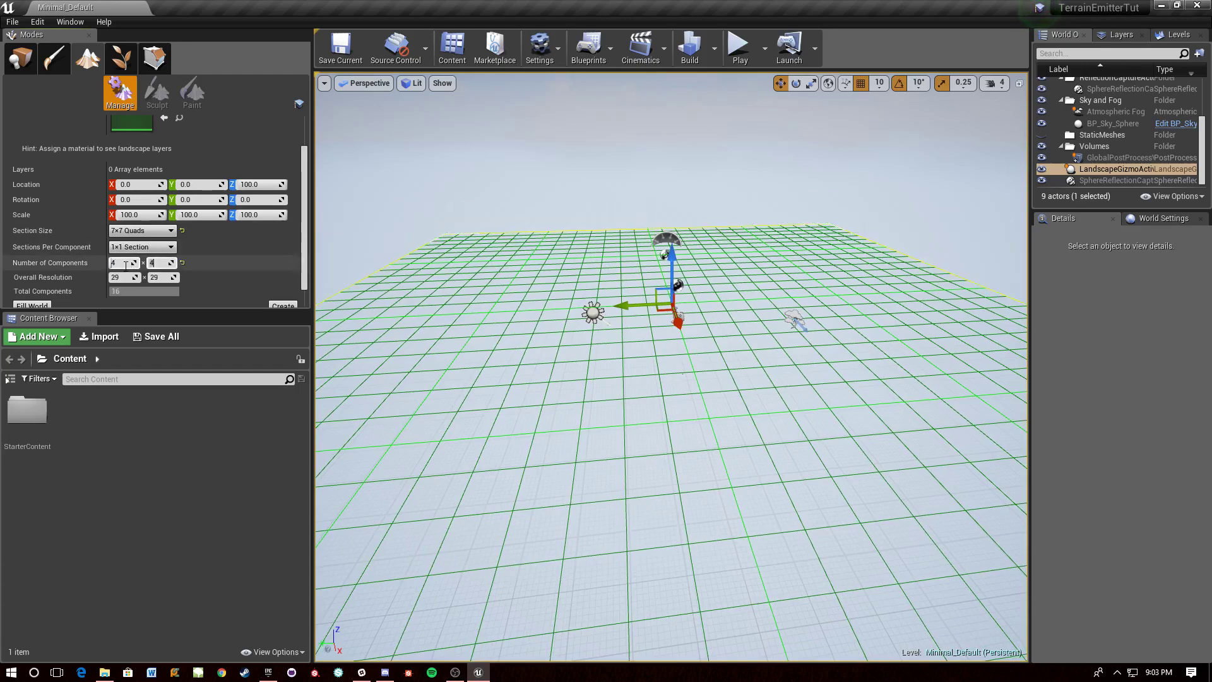
pyautogui.moveTo(490, 263); pyautogui.dragTo(446, 274, button='right')
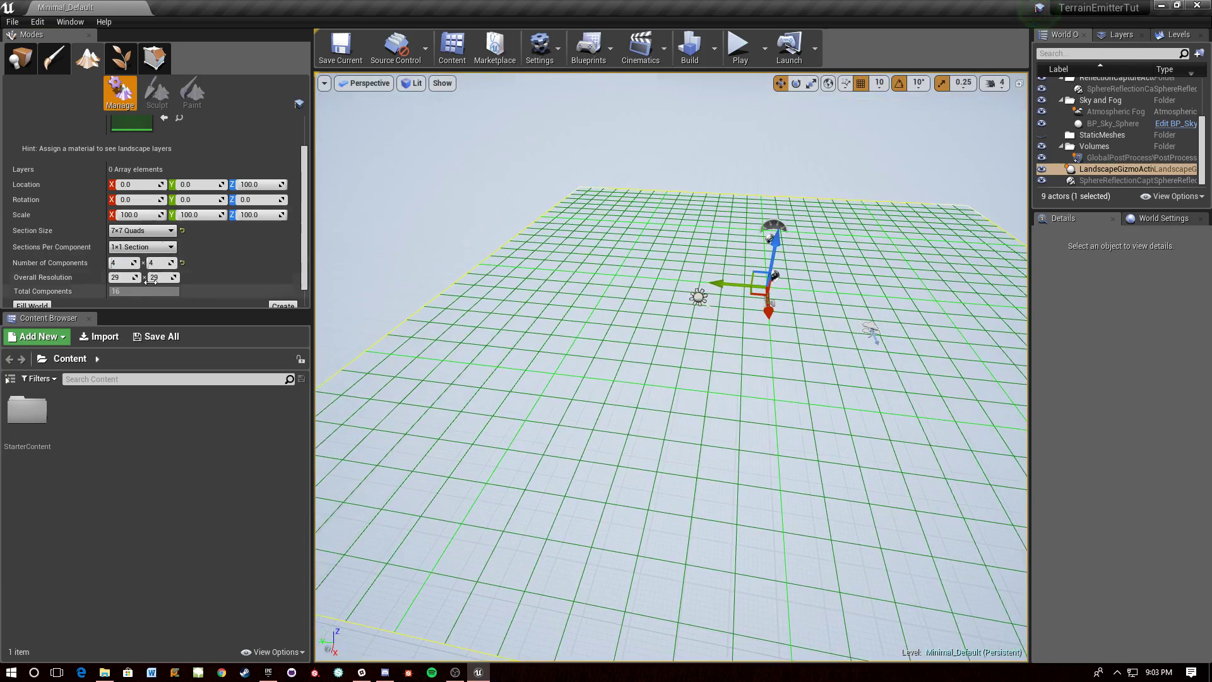
pyautogui.scroll(-1, 250, 155)
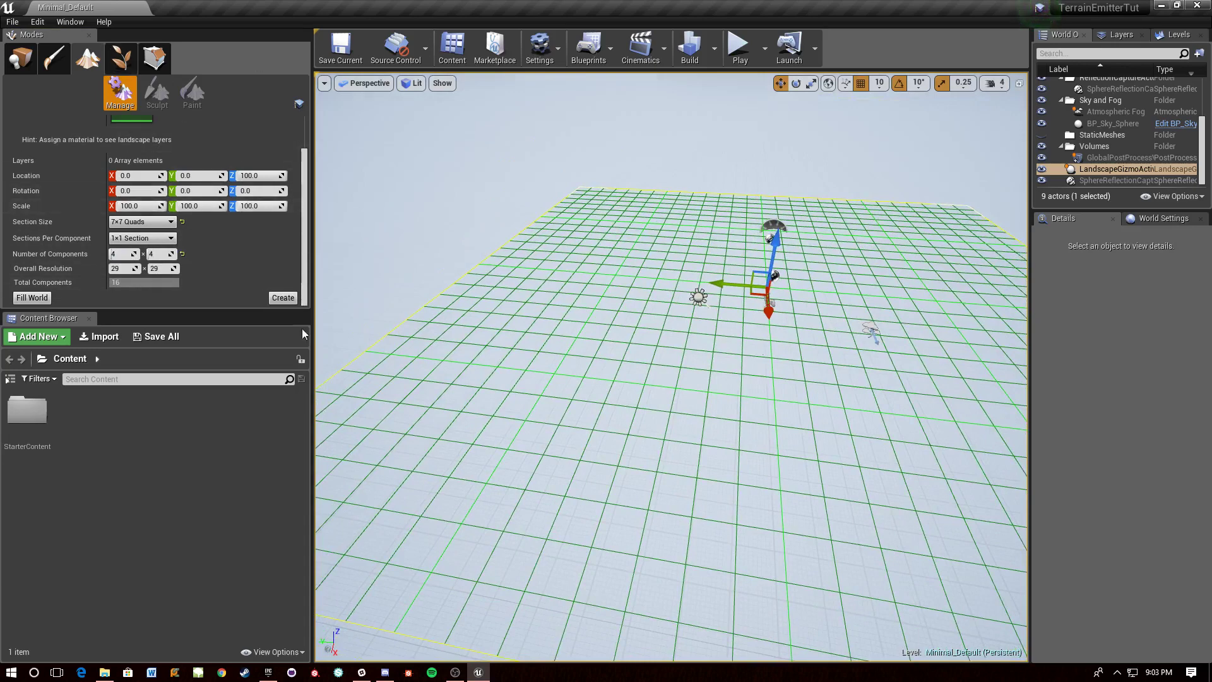
pyautogui.click(283, 298)
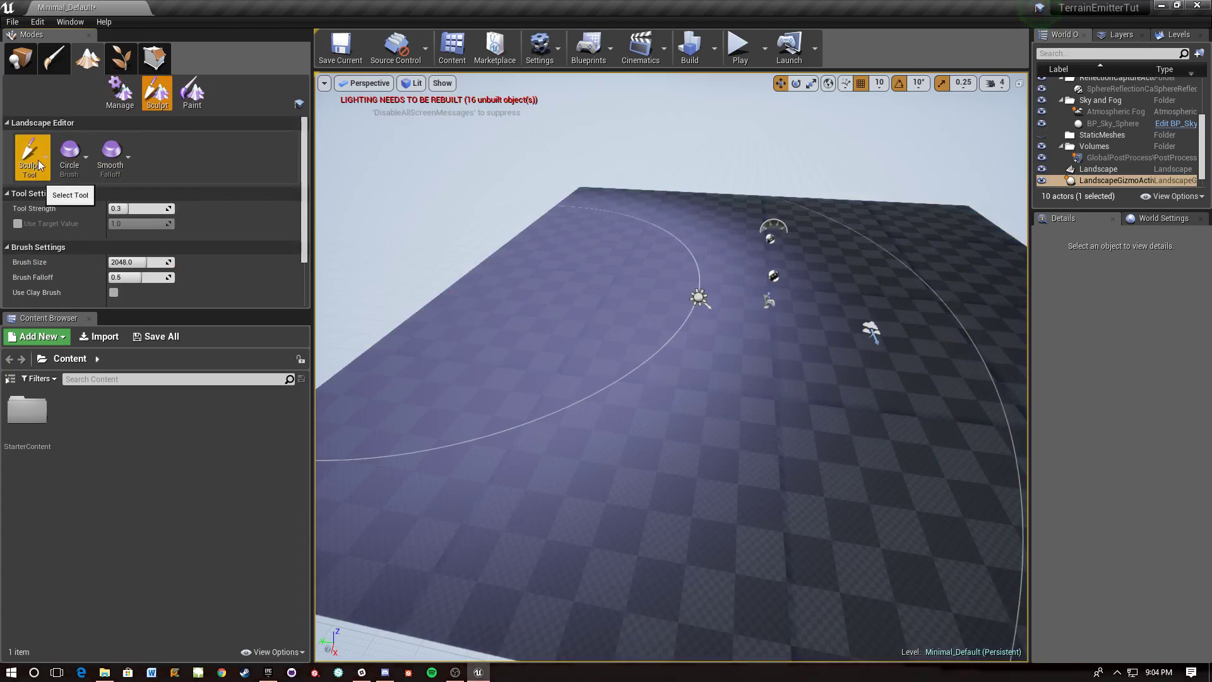
# Step: Set the sculpt brush size to 300 and raise rolling hills across the landscape
pyautogui.click(137, 262)
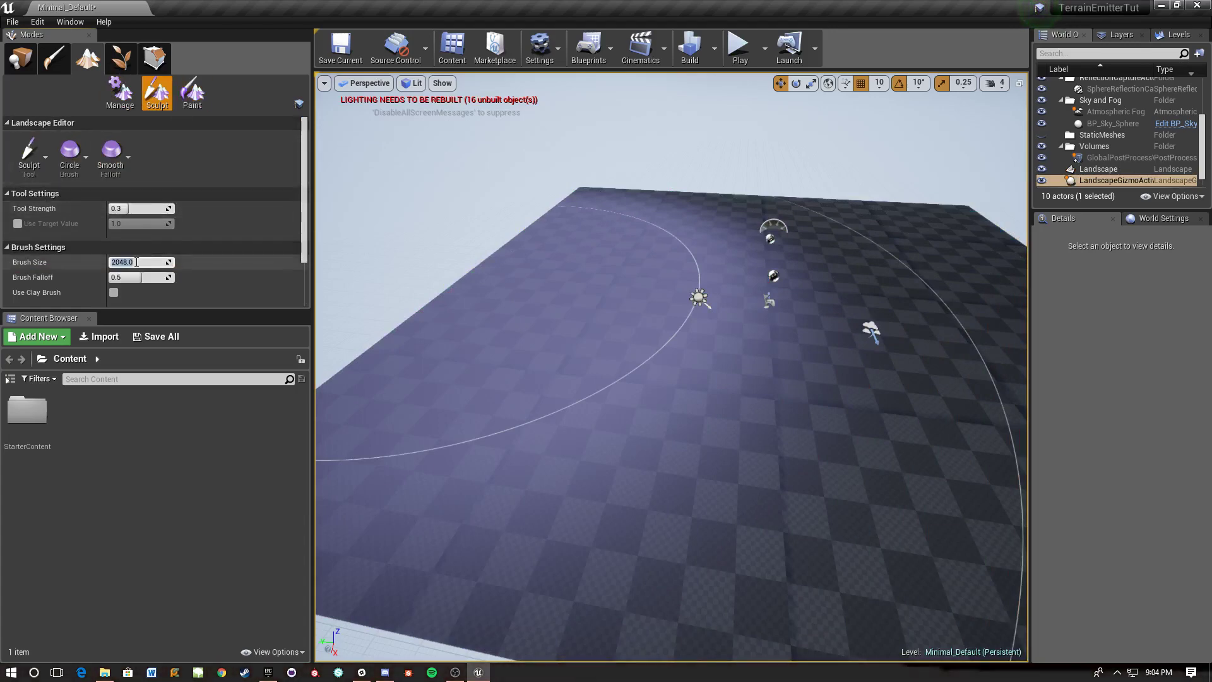
pyautogui.press('Return')
pyautogui.moveTo(620, 238)
pyautogui.mouseDown()
pyautogui.moveTo(623, 257)
pyautogui.moveTo(642, 223)
pyautogui.moveTo(581, 282)
pyautogui.moveTo(564, 263)
pyautogui.moveTo(545, 324)
pyautogui.moveTo(474, 339)
pyautogui.moveTo(481, 384)
pyautogui.moveTo(814, 428)
pyautogui.moveTo(870, 313)
pyautogui.moveTo(925, 269)
pyautogui.moveTo(840, 329)
pyautogui.moveTo(793, 306)
pyautogui.moveTo(933, 284)
pyautogui.mouseUp()
pyautogui.moveTo(926, 272)
pyautogui.mouseDown(button='right')
pyautogui.moveTo(1004, 277)
pyautogui.moveTo(866, 282)
pyautogui.moveTo(821, 304)
pyautogui.moveTo(844, 282)
pyautogui.mouseUp(button='right')
pyautogui.moveTo(721, 335)
pyautogui.mouseDown()
pyautogui.moveTo(744, 480)
pyautogui.moveTo(844, 406)
pyautogui.moveTo(854, 271)
pyautogui.moveTo(739, 176)
pyautogui.moveTo(747, 314)
pyautogui.moveTo(650, 179)
pyautogui.moveTo(698, 149)
pyautogui.moveTo(774, 288)
pyautogui.moveTo(817, 190)
pyautogui.moveTo(758, 184)
pyautogui.moveTo(657, 138)
pyautogui.moveTo(520, 104)
pyautogui.mouseUp()
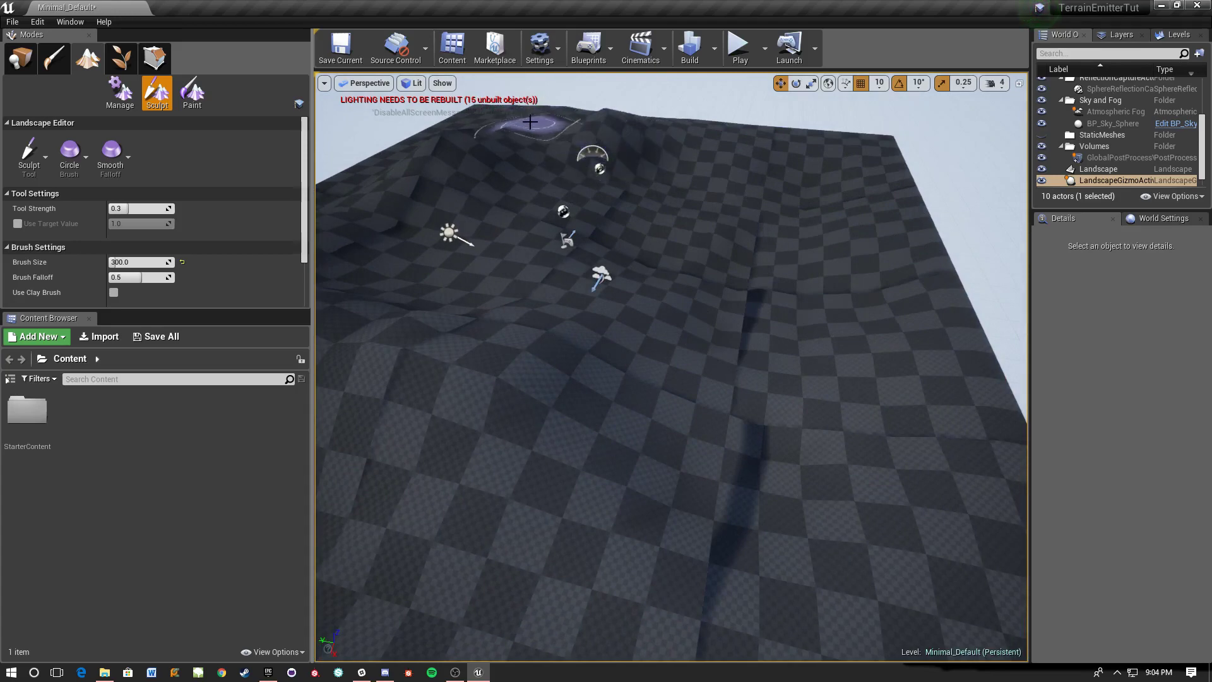
# Step: Sculpt taller mountain peaks at the far corner of the landscape, behind the light source
pyautogui.press('s')
pyautogui.moveTo(479, 179); pyautogui.dragTo(517, 170, button='right')
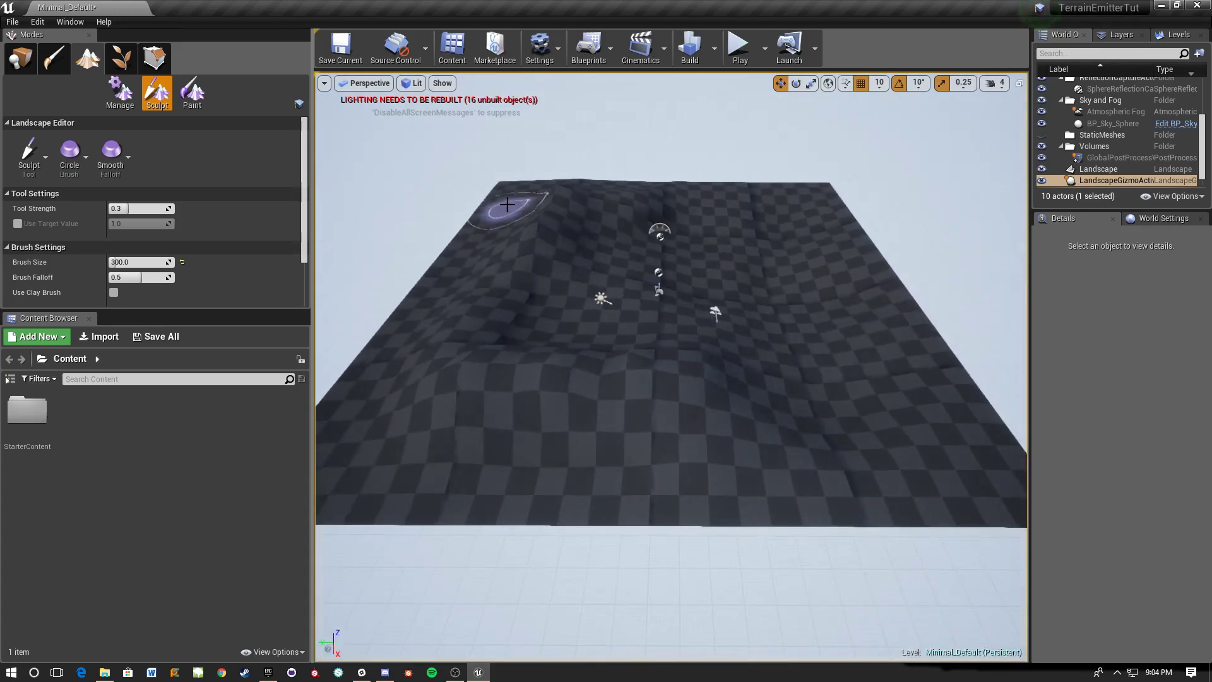
pyautogui.moveTo(480, 223)
pyautogui.mouseDown()
pyautogui.moveTo(465, 257)
pyautogui.moveTo(502, 202)
pyautogui.moveTo(482, 271)
pyautogui.moveTo(465, 263)
pyautogui.moveTo(554, 178)
pyautogui.moveTo(543, 218)
pyautogui.moveTo(581, 192)
pyautogui.moveTo(598, 200)
pyautogui.mouseUp()
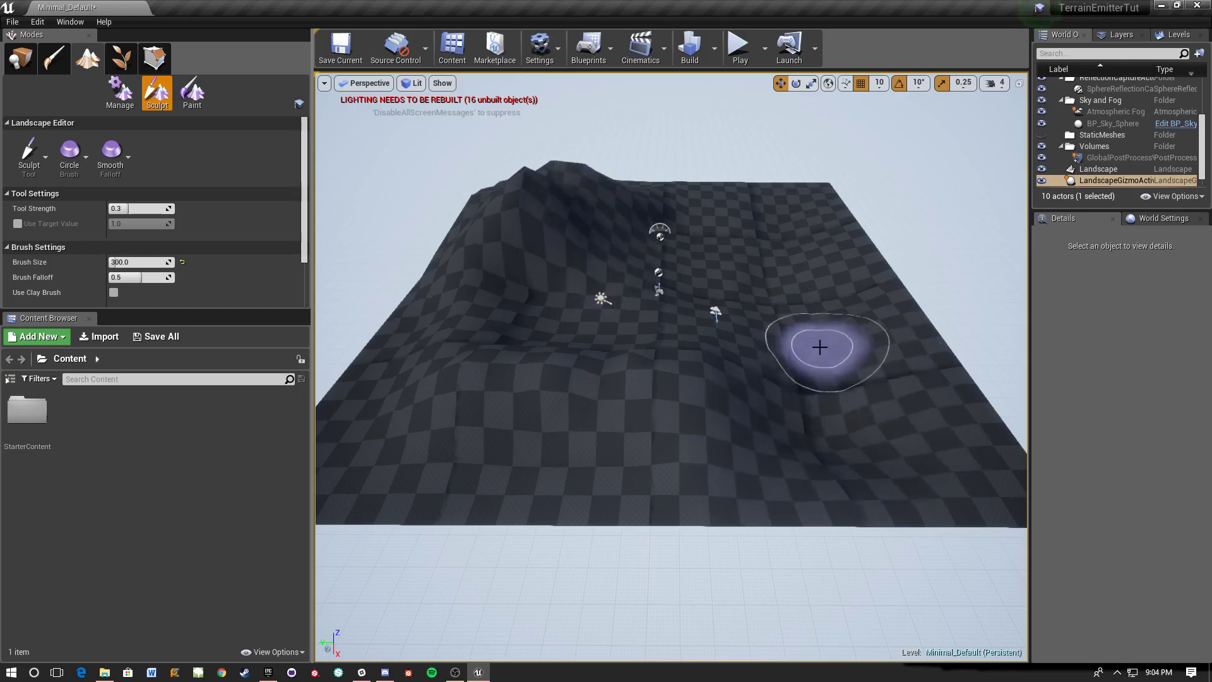
# Step: Soften the sharp mountain peaks on the landscape with the Smooth tool
pyautogui.press('w')
pyautogui.moveTo(766, 338)
pyautogui.mouseDown(button='right')
pyautogui.moveTo(740, 316)
pyautogui.moveTo(657, 328)
pyautogui.moveTo(631, 315)
pyautogui.mouseUp(button='right')
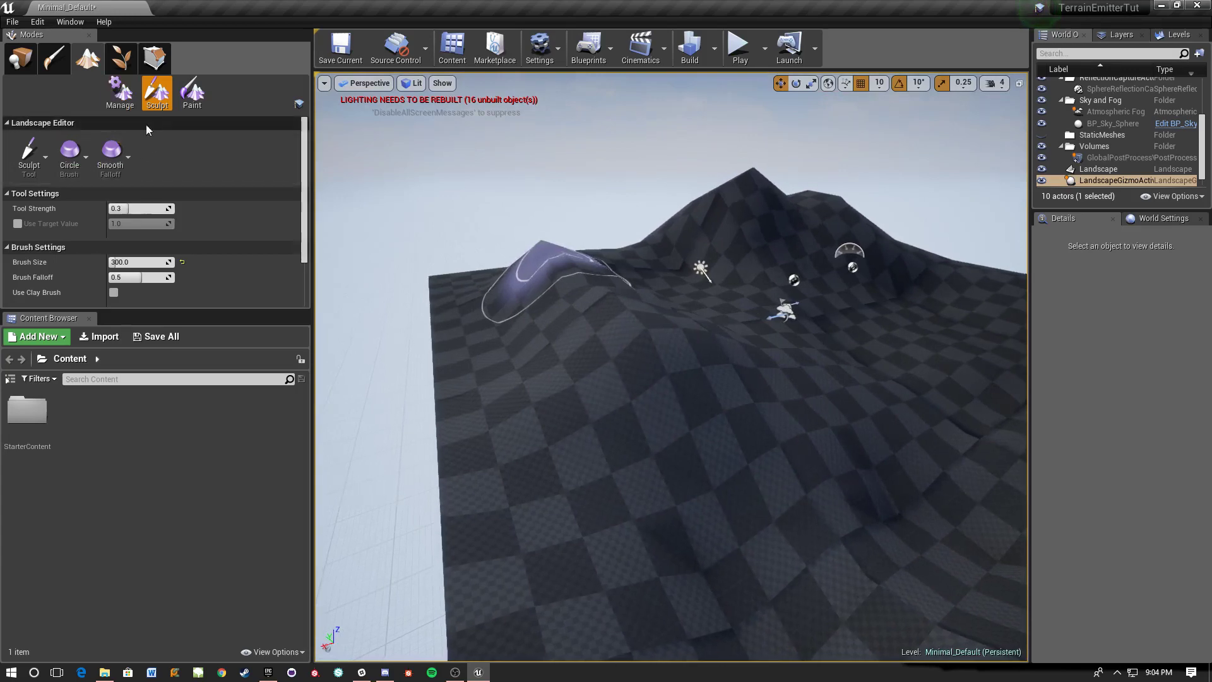
pyautogui.click(29, 155)
pyautogui.click(63, 262)
pyautogui.moveTo(752, 189)
pyautogui.mouseDown()
pyautogui.moveTo(766, 184)
pyautogui.moveTo(783, 232)
pyautogui.mouseUp()
pyautogui.moveTo(783, 243); pyautogui.dragTo(884, 252, button='right')
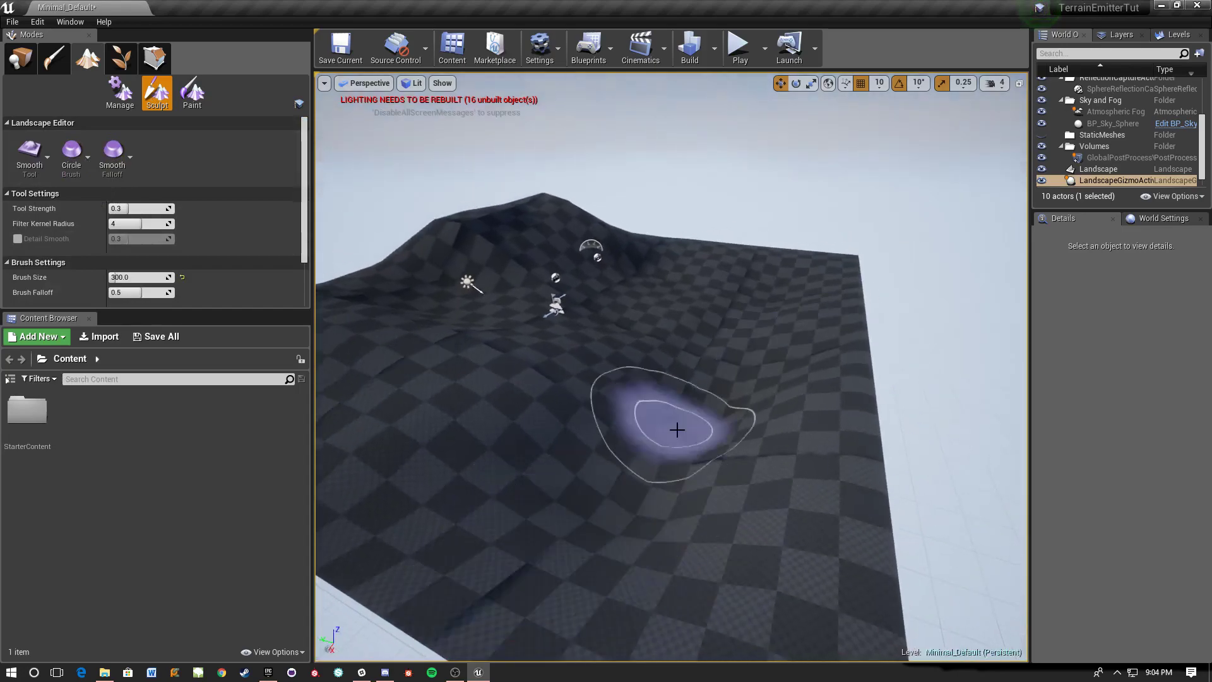
pyautogui.moveTo(787, 268)
pyautogui.mouseDown(button='right')
pyautogui.moveTo(732, 230)
pyautogui.moveTo(776, 258)
pyautogui.mouseUp(button='right')
pyautogui.moveTo(657, 265); pyautogui.dragTo(728, 286, button='right')
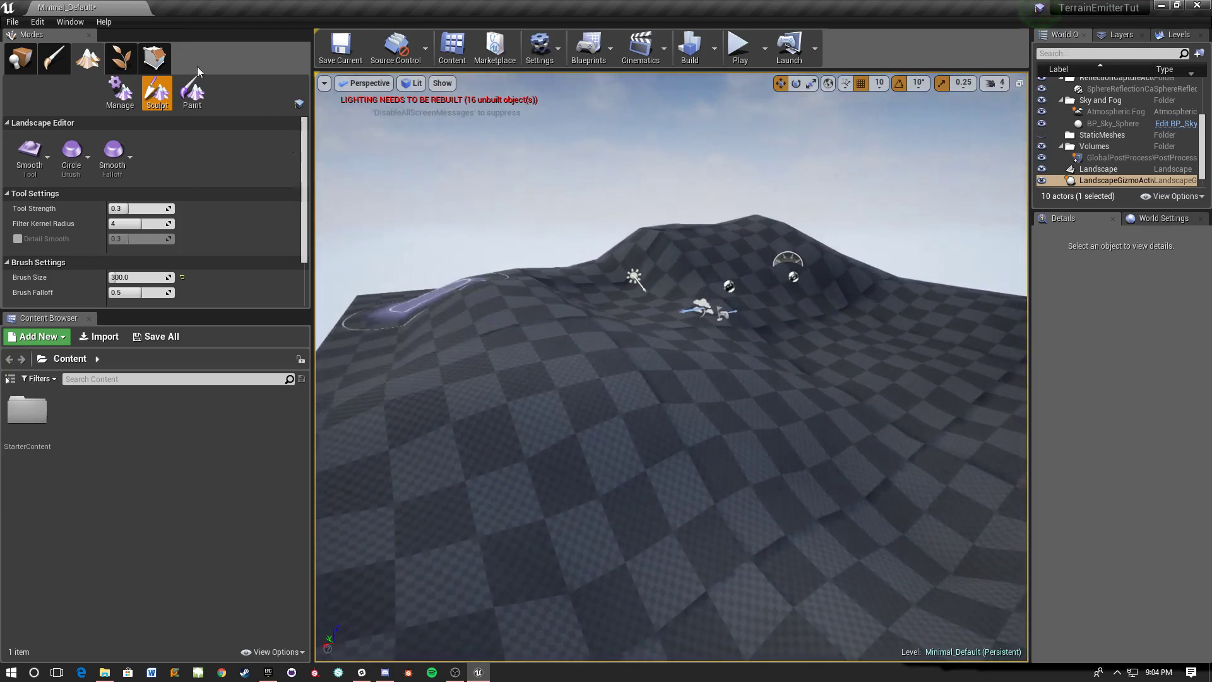
# Step: Return to placement mode and create a particle system named FireFlies in the Content folder
pyautogui.click(21, 59)
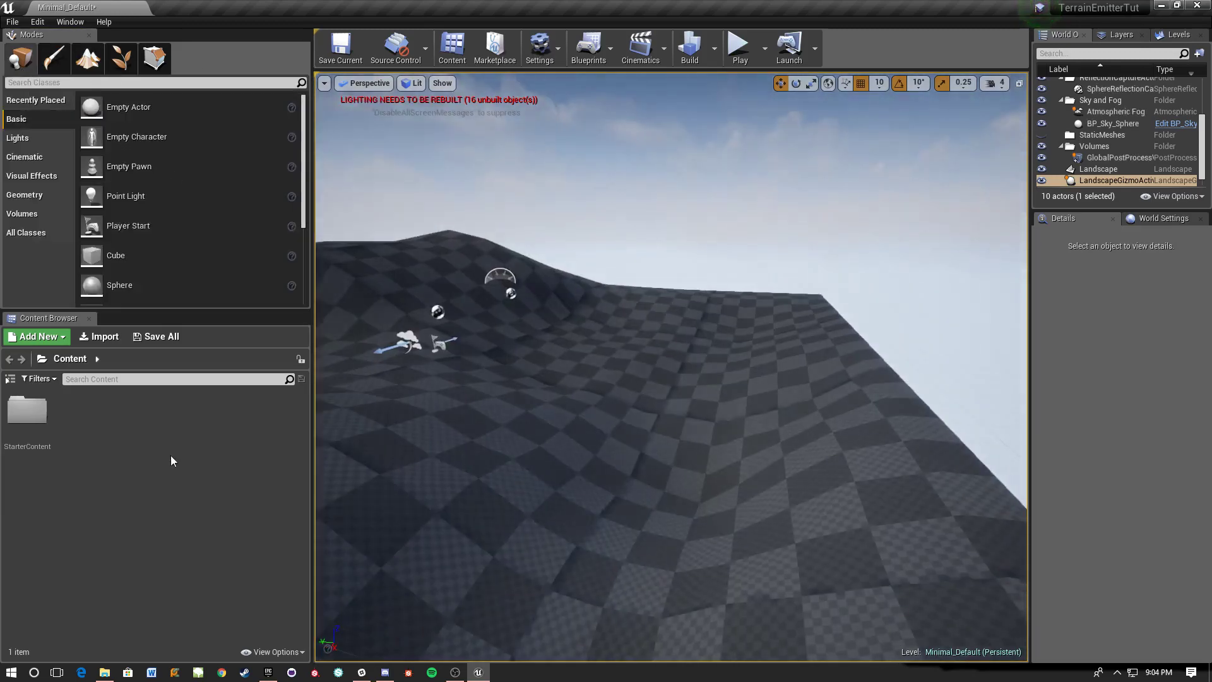
pyautogui.rightClick(98, 432)
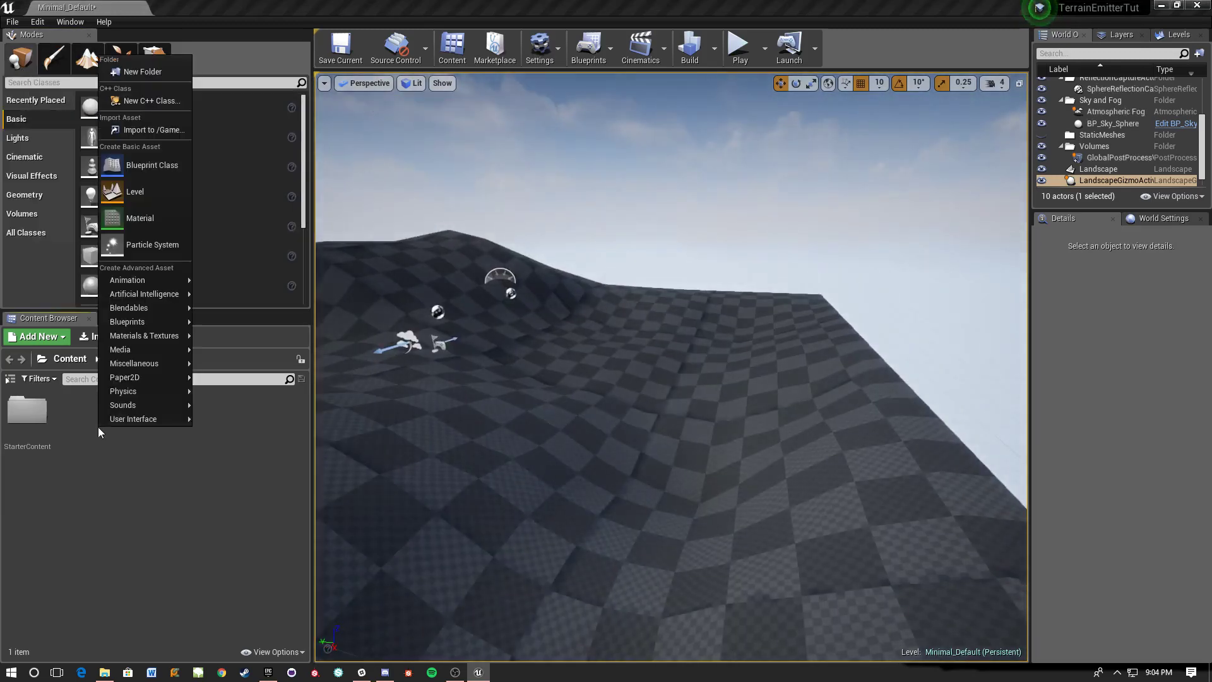
pyautogui.click(150, 245)
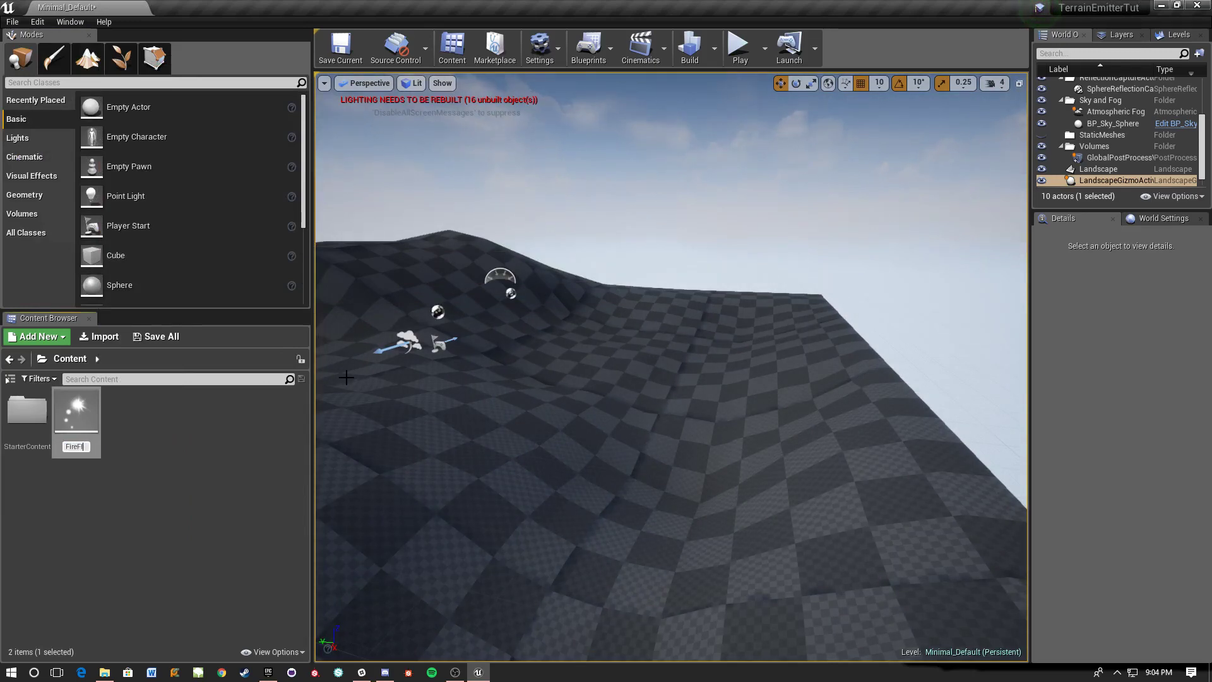
pyautogui.press('Return')
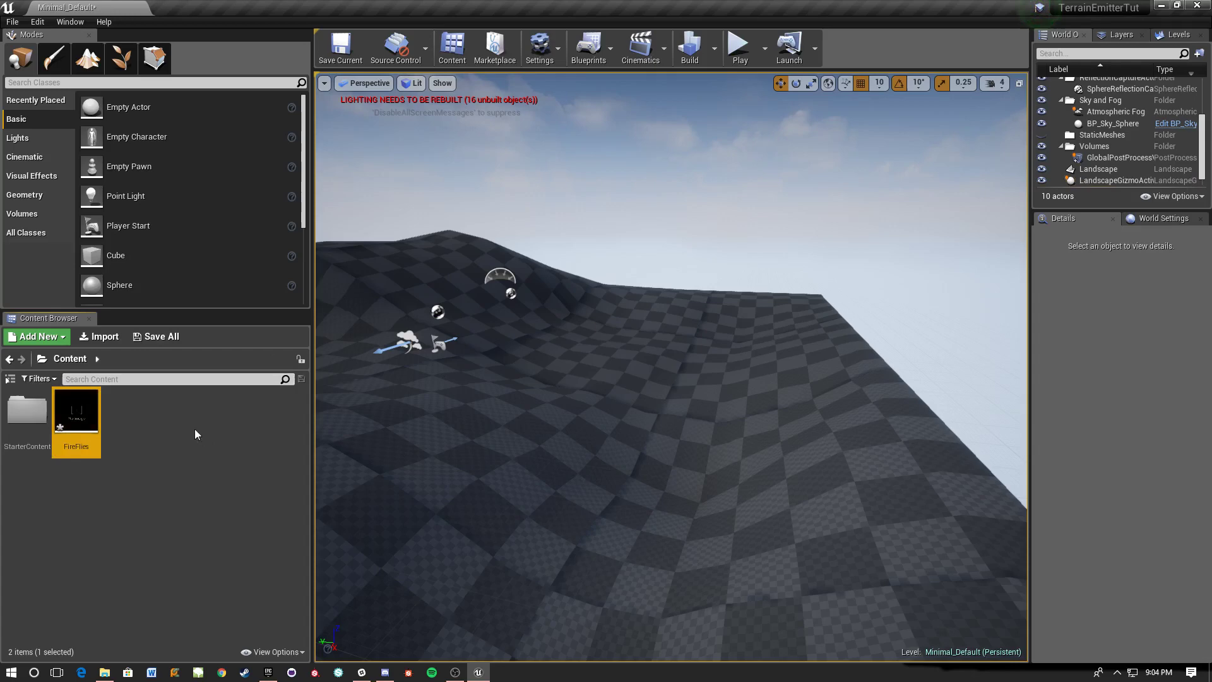
# Step: Create a material named Emissive in the Content folder
pyautogui.rightClick(189, 419)
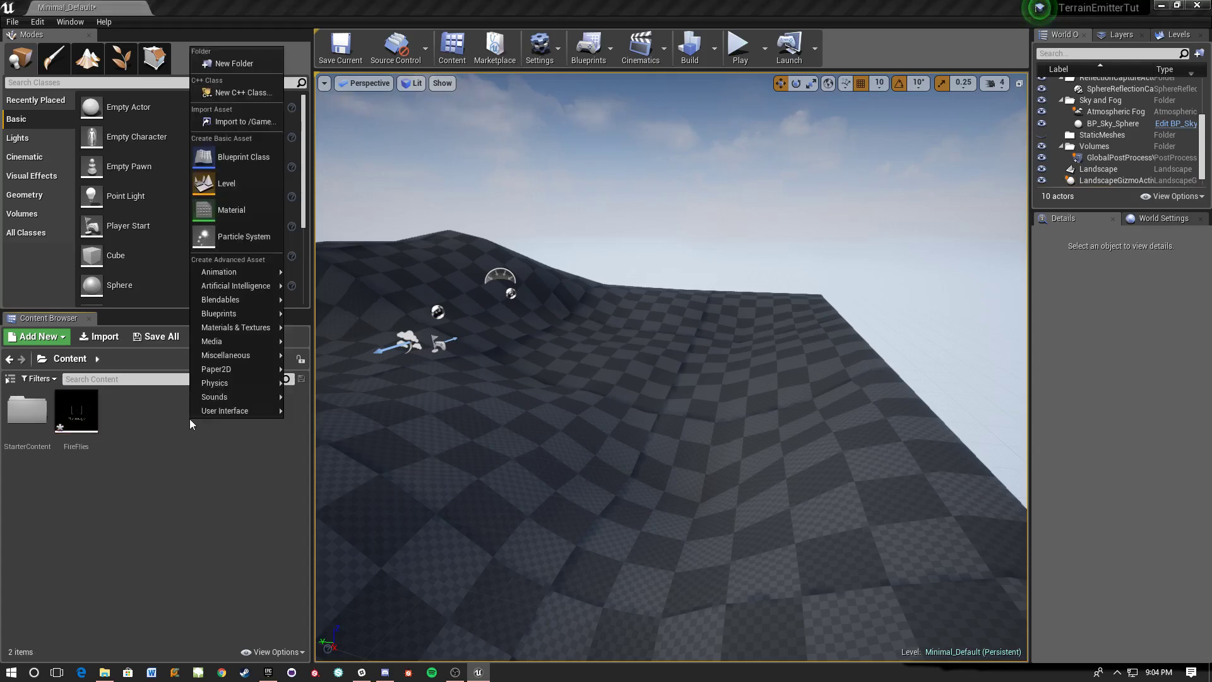
pyautogui.click(232, 213)
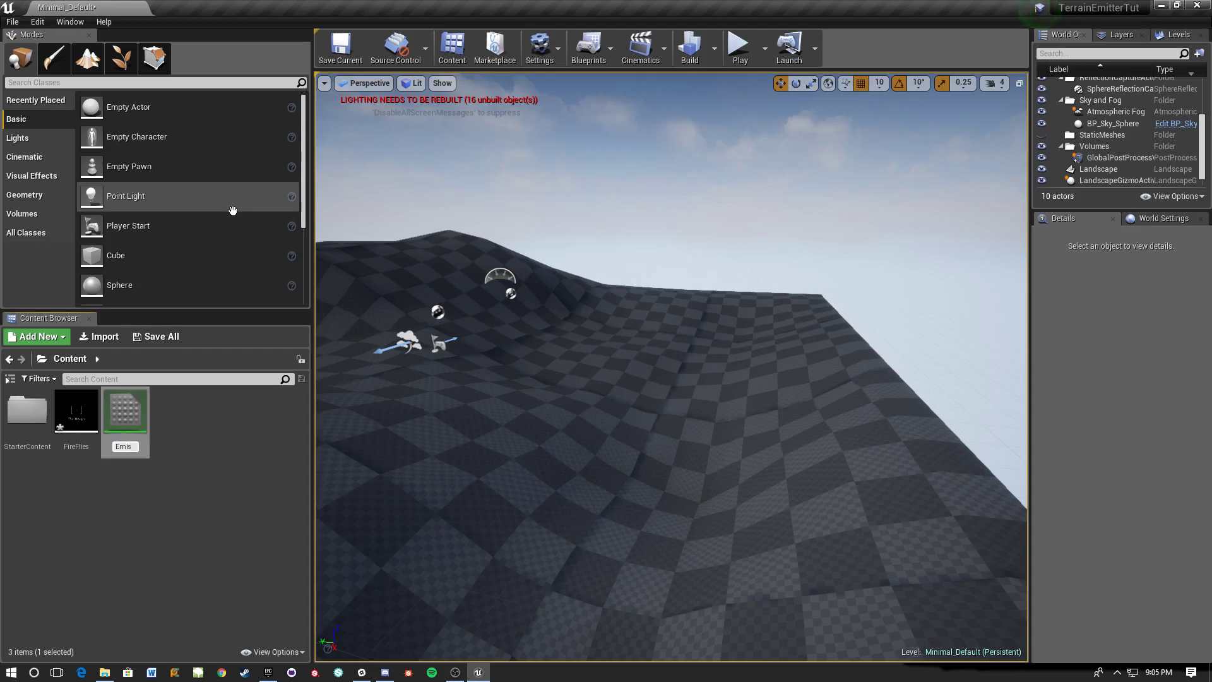
pyautogui.press('Return')
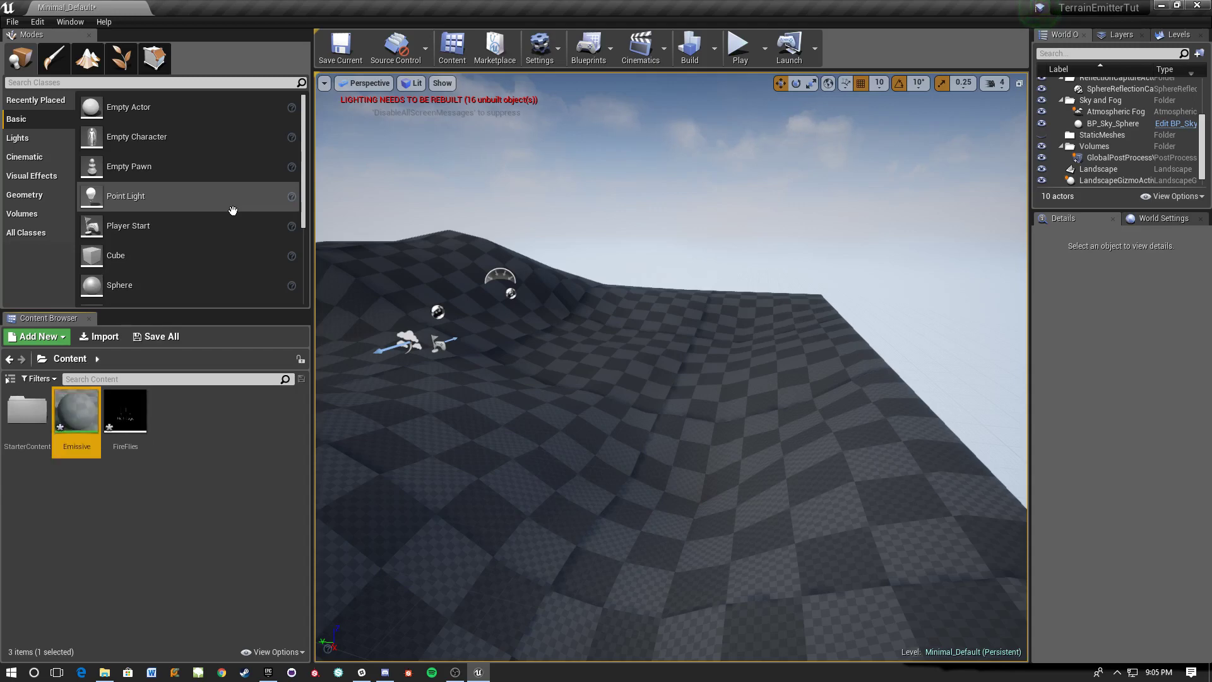
# Step: Open the Emissive material and set its blend mode to Translucent
pyautogui.doubleClick(80, 412)
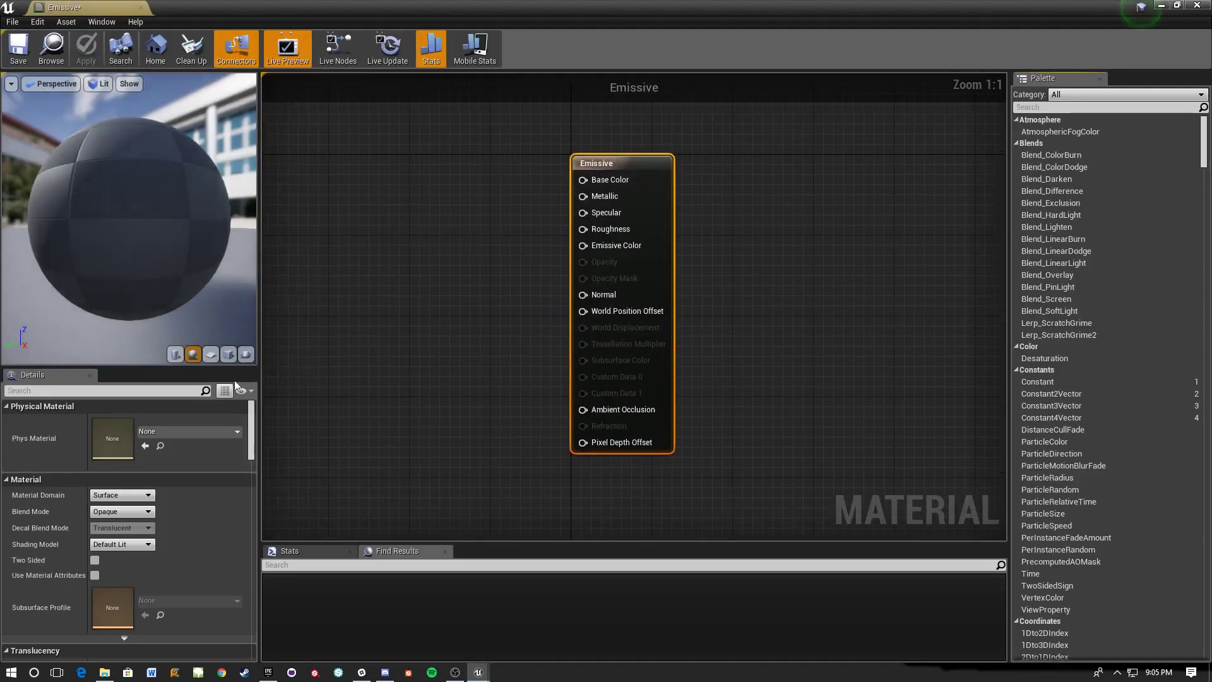
pyautogui.click(123, 511)
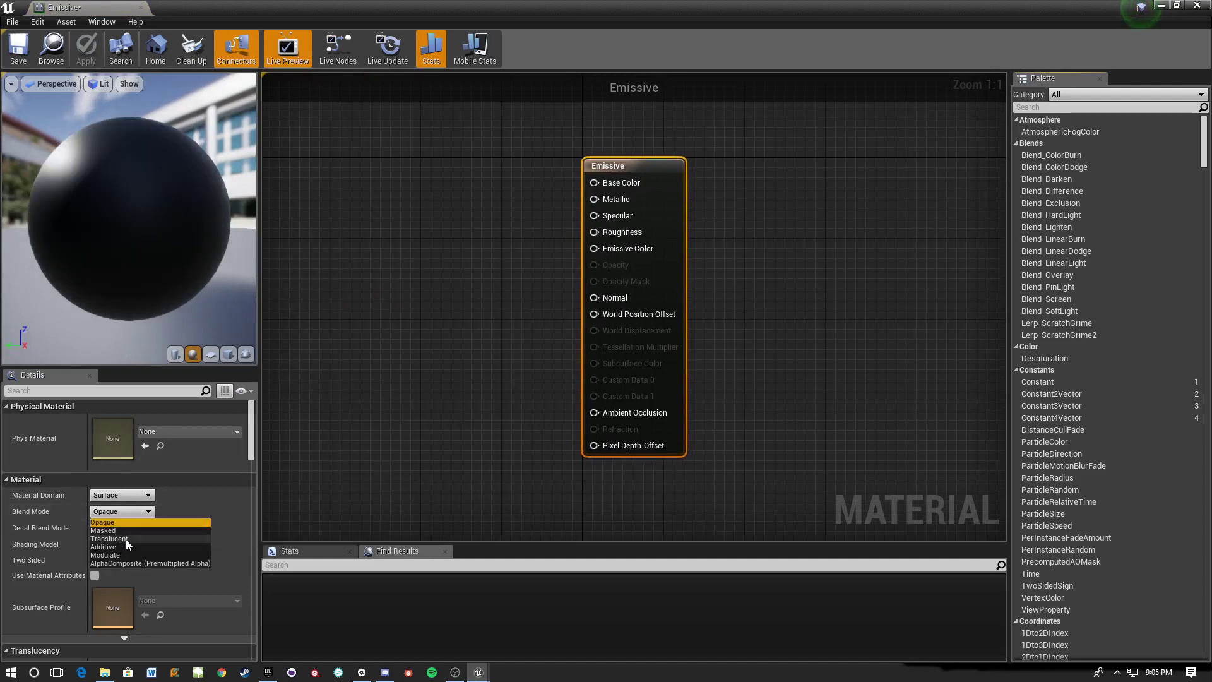
pyautogui.click(127, 539)
pyautogui.rightClick(419, 256)
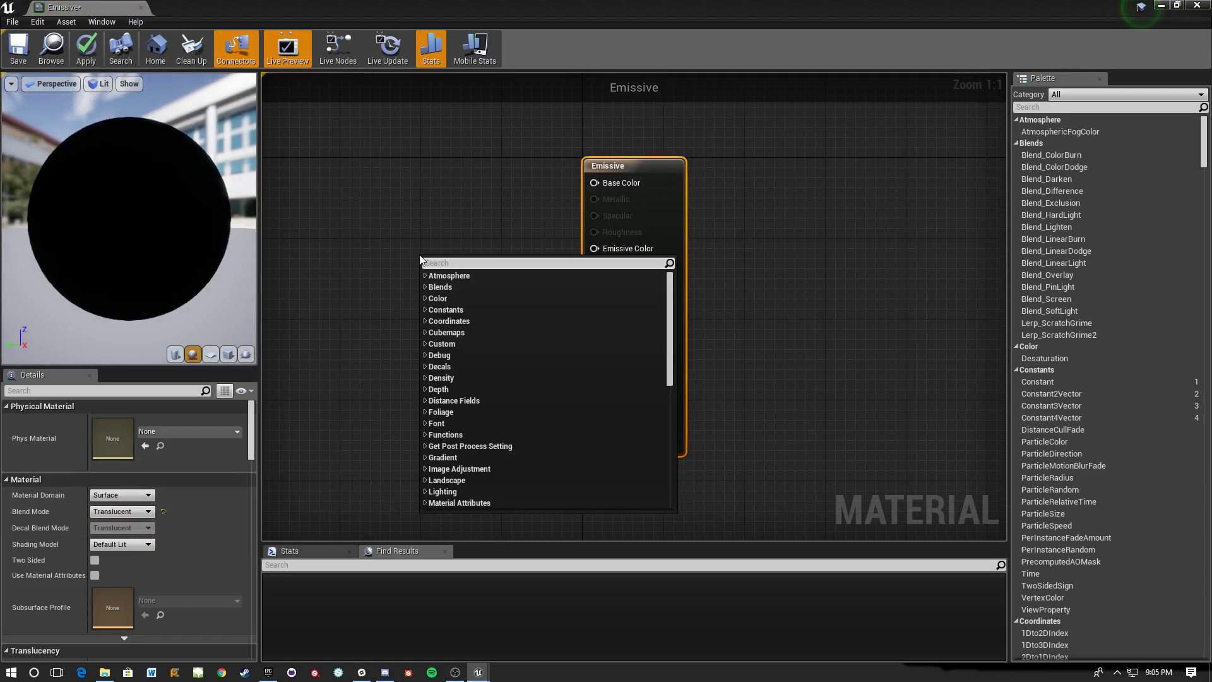
pyautogui.write('color')
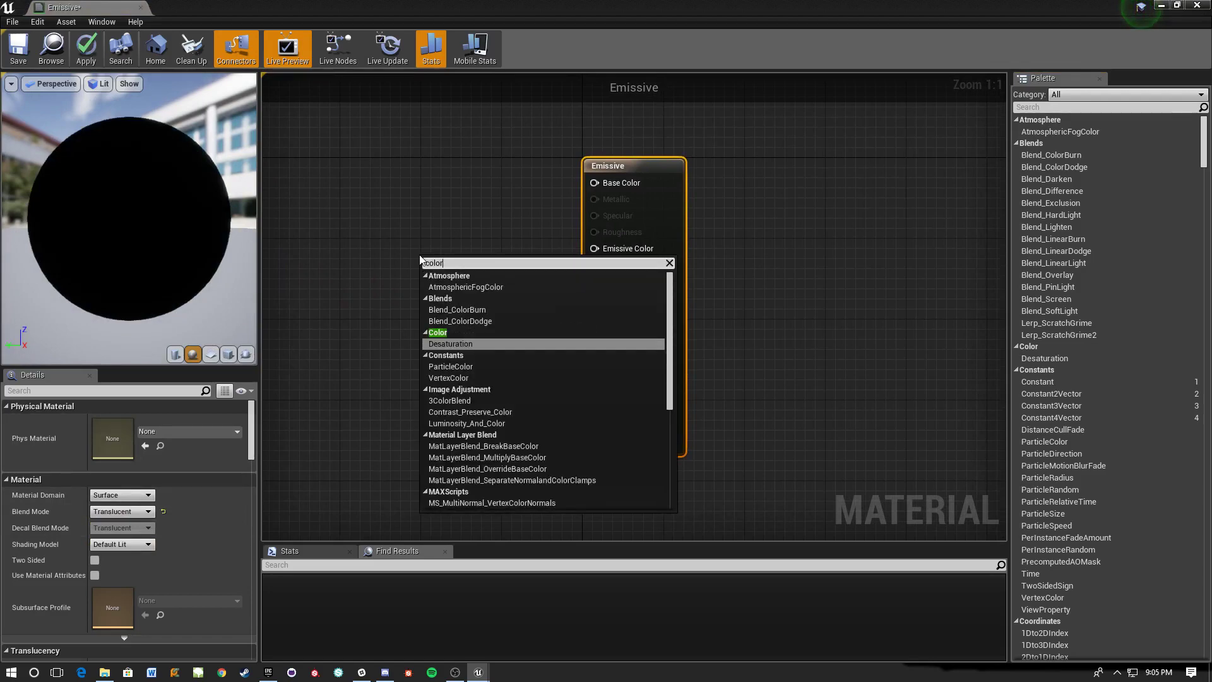
pyautogui.press('Down')
pyautogui.press('Down')
pyautogui.press('Down')
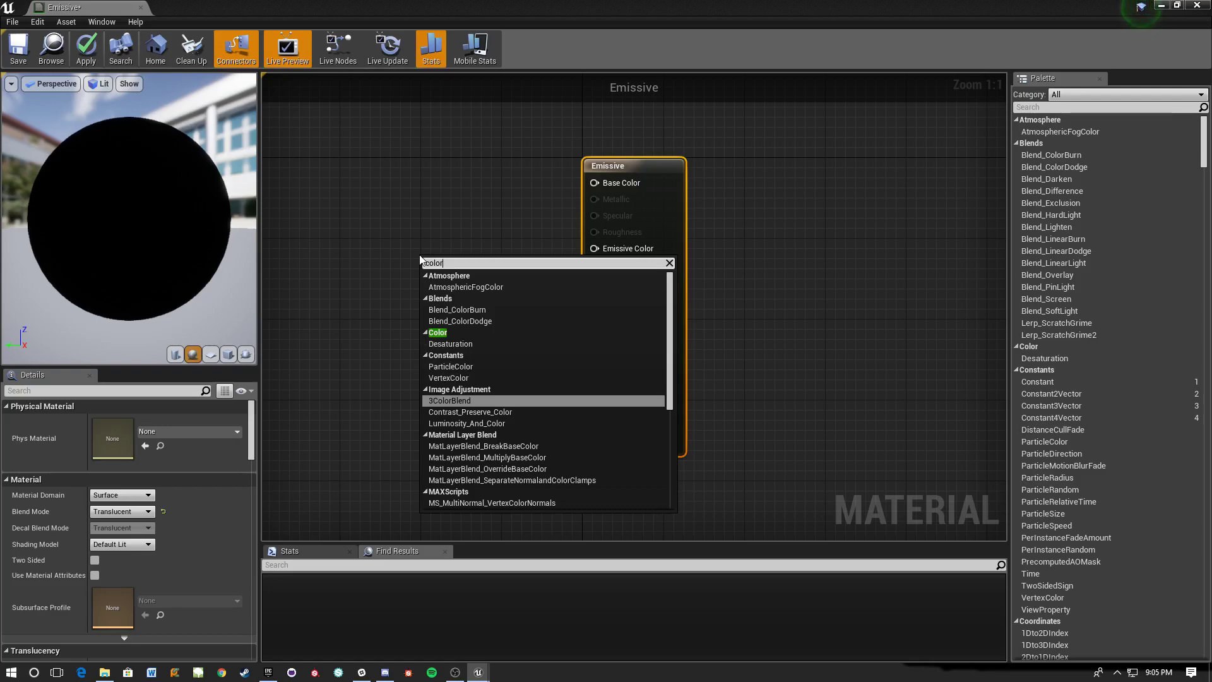
pyautogui.press('Up')
pyautogui.press('Up')
pyautogui.press('Return')
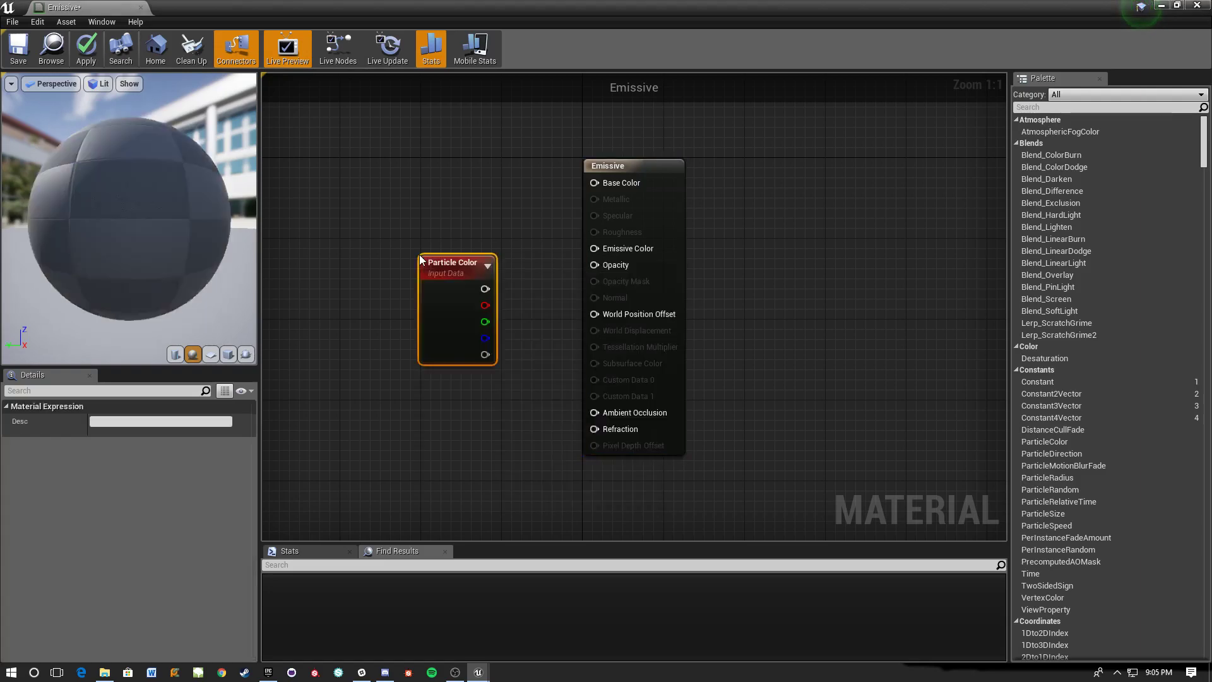
pyautogui.moveTo(441, 262); pyautogui.dragTo(417, 243)
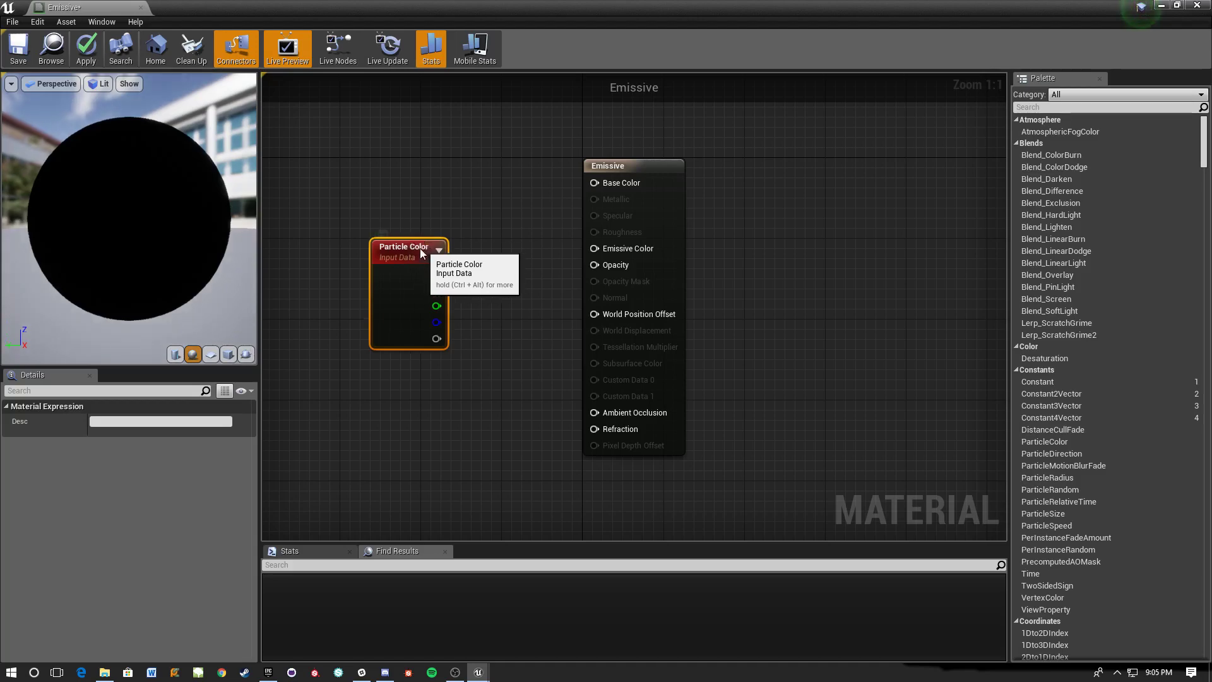
pyautogui.press('Delete')
# Step: Add a VectorParameter node to the material graph and connect its output to Emissive Color
pyautogui.rightClick(375, 282)
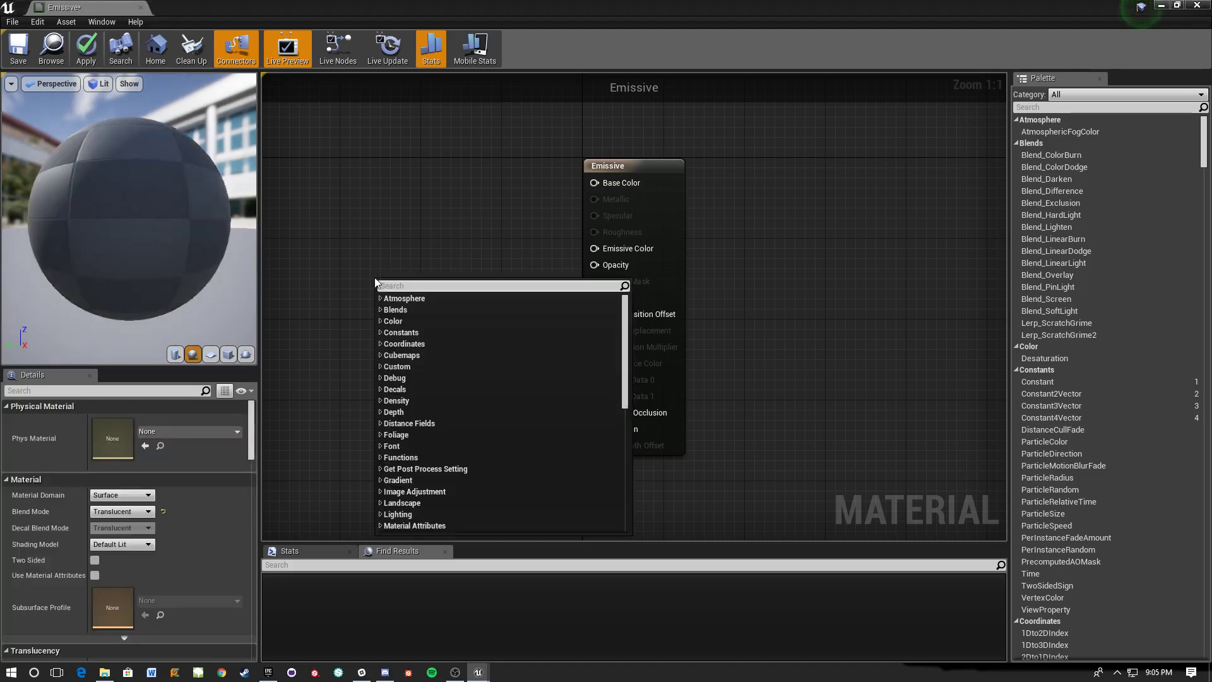
pyautogui.write('vec')
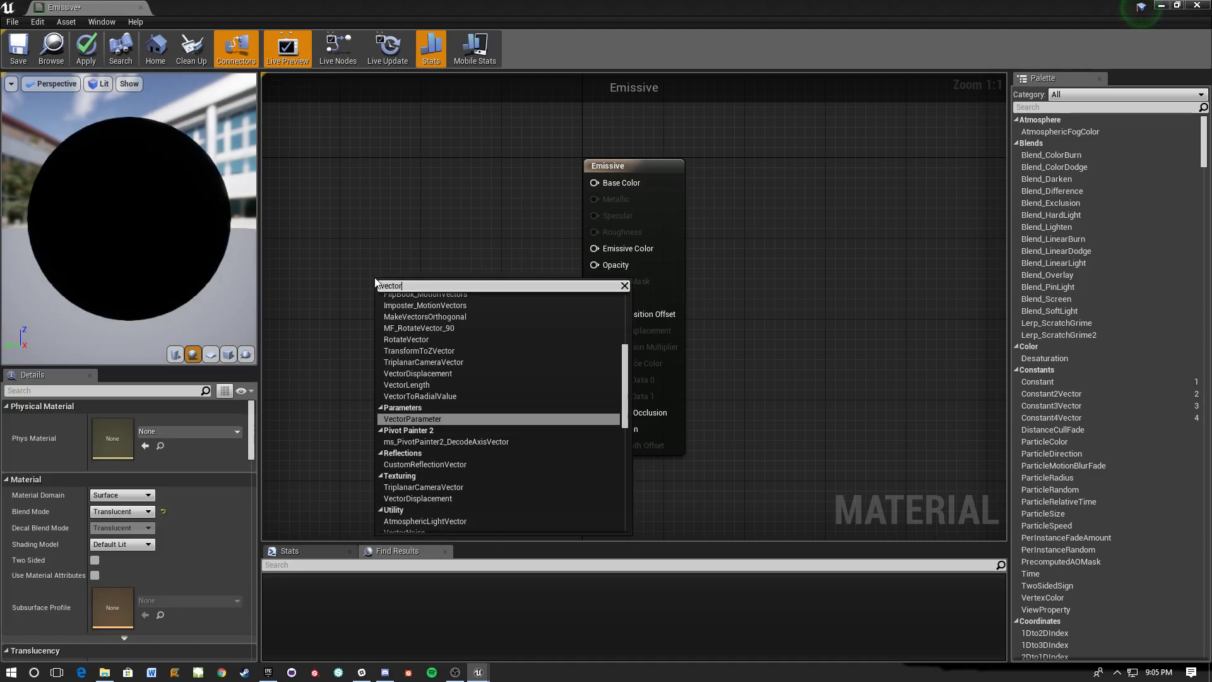
pyautogui.write('tor')
pyautogui.press('Return')
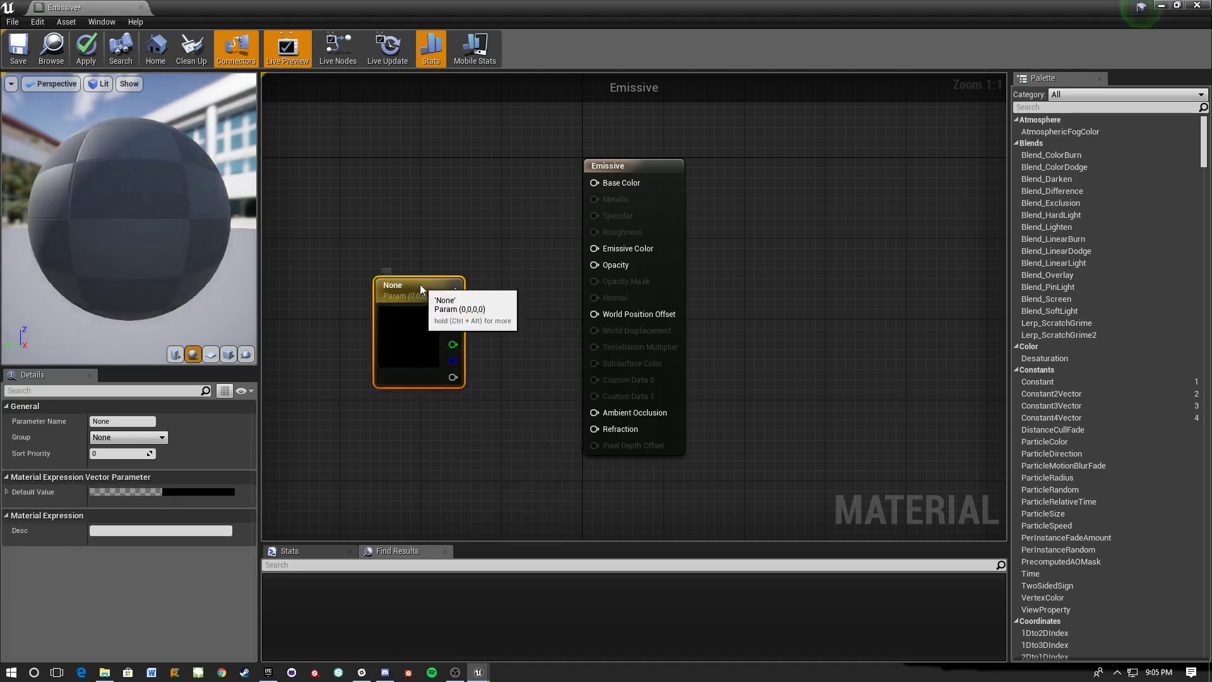
pyautogui.moveTo(440, 276); pyautogui.dragTo(603, 254)
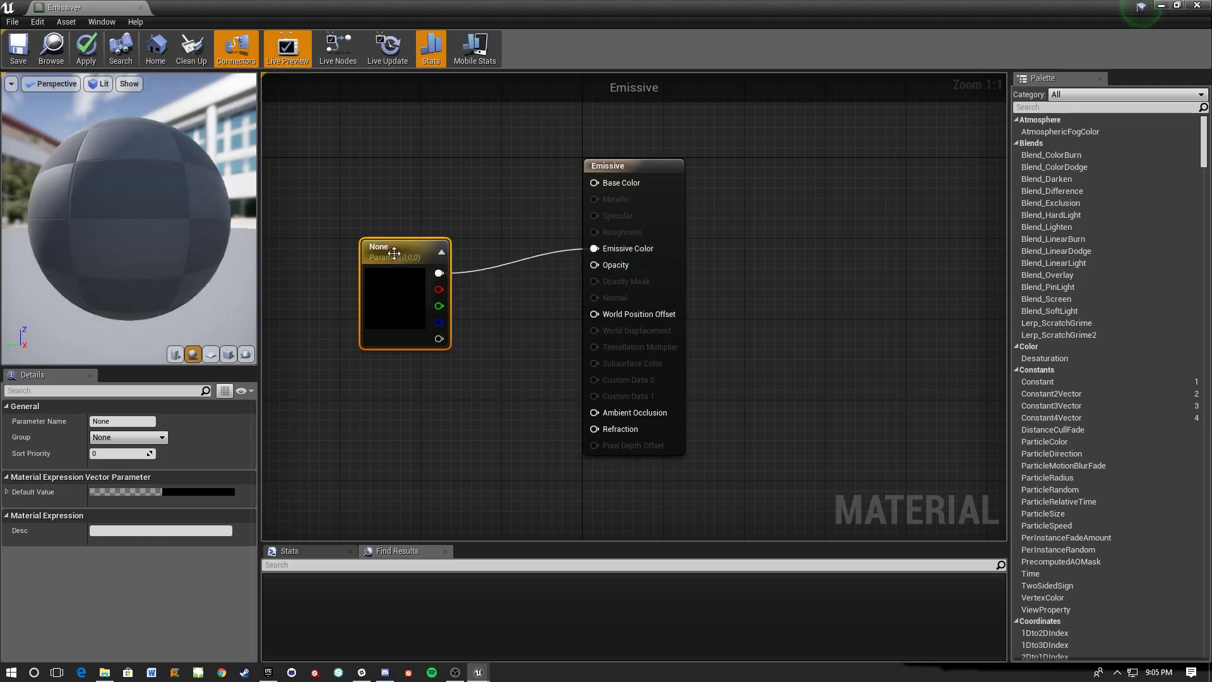
# Step: Set the vector parameter's default colour to pale cream (R 0.995, G 0.92, B 0.781), apply the material changes and close it
pyautogui.moveTo(394, 254); pyautogui.dragTo(384, 243)
pyautogui.click(188, 492)
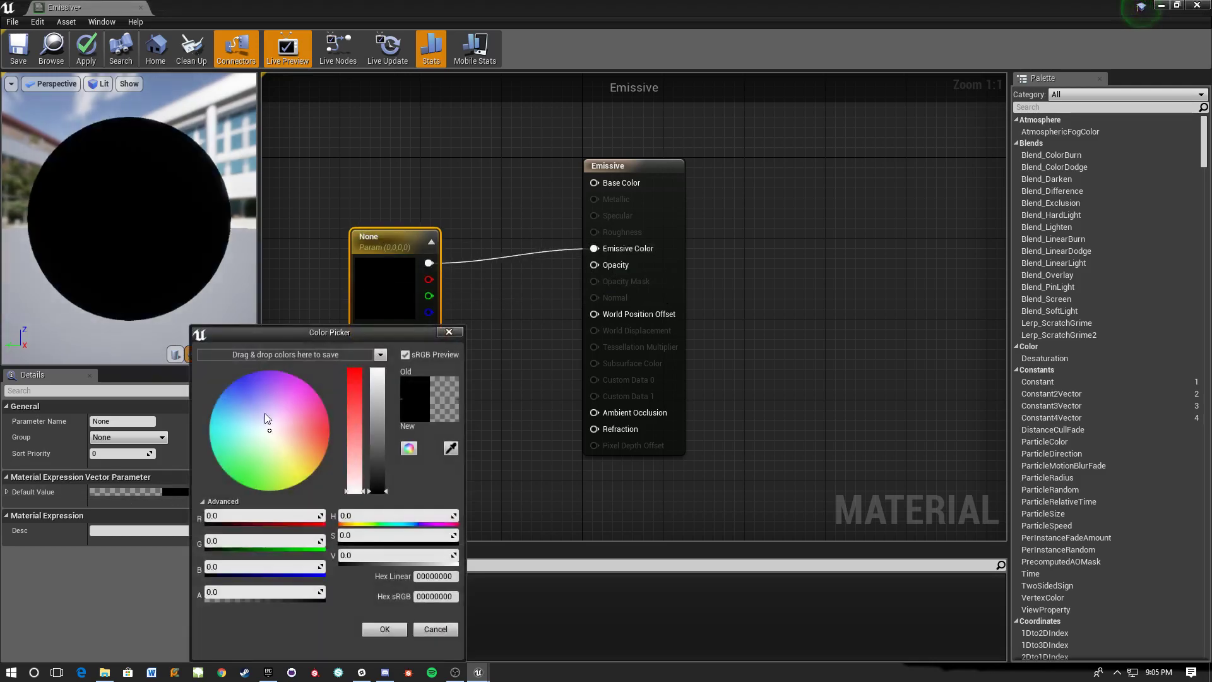
pyautogui.click(265, 432)
pyautogui.moveTo(377, 451); pyautogui.dragTo(377, 369)
pyautogui.moveTo(257, 452); pyautogui.dragTo(280, 439)
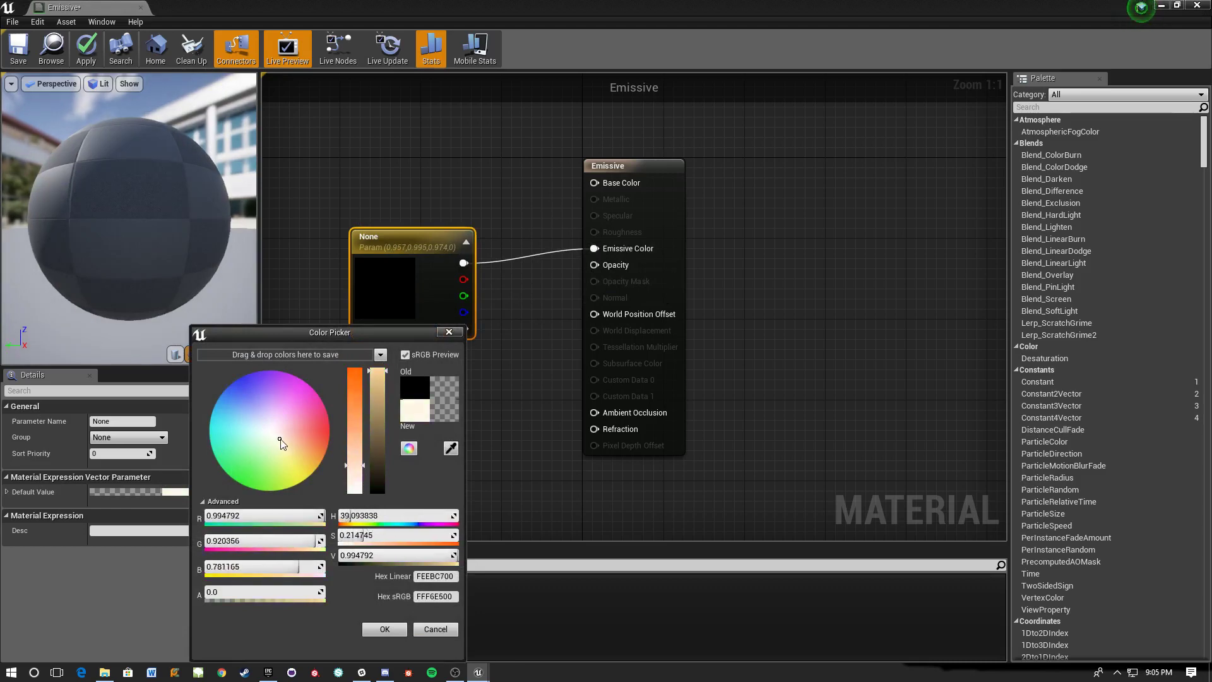
pyautogui.click(398, 625)
pyautogui.moveTo(404, 239); pyautogui.dragTo(394, 209)
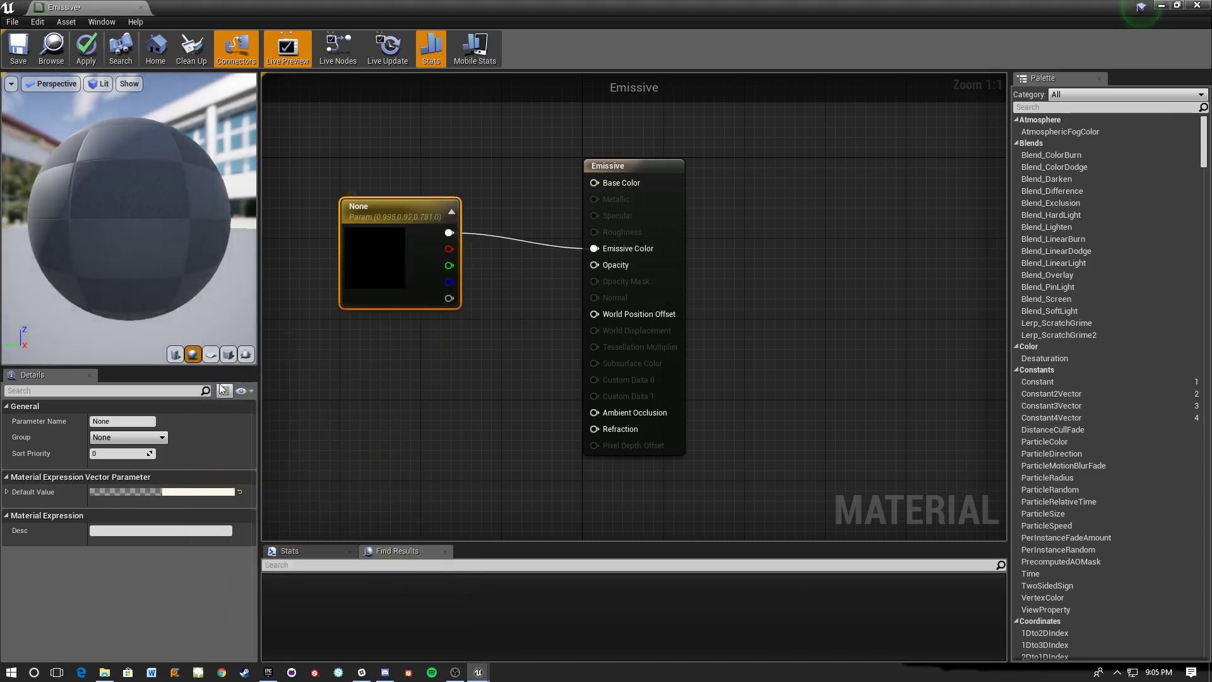
pyautogui.click(95, 51)
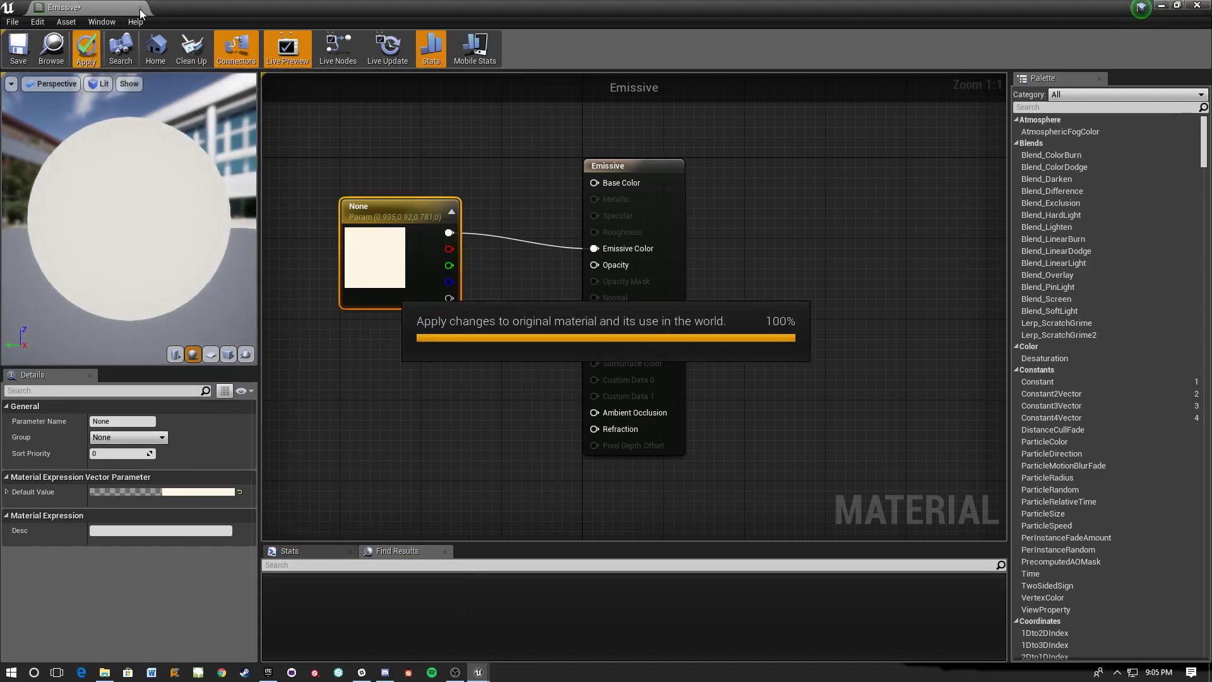
pyautogui.click(140, 8)
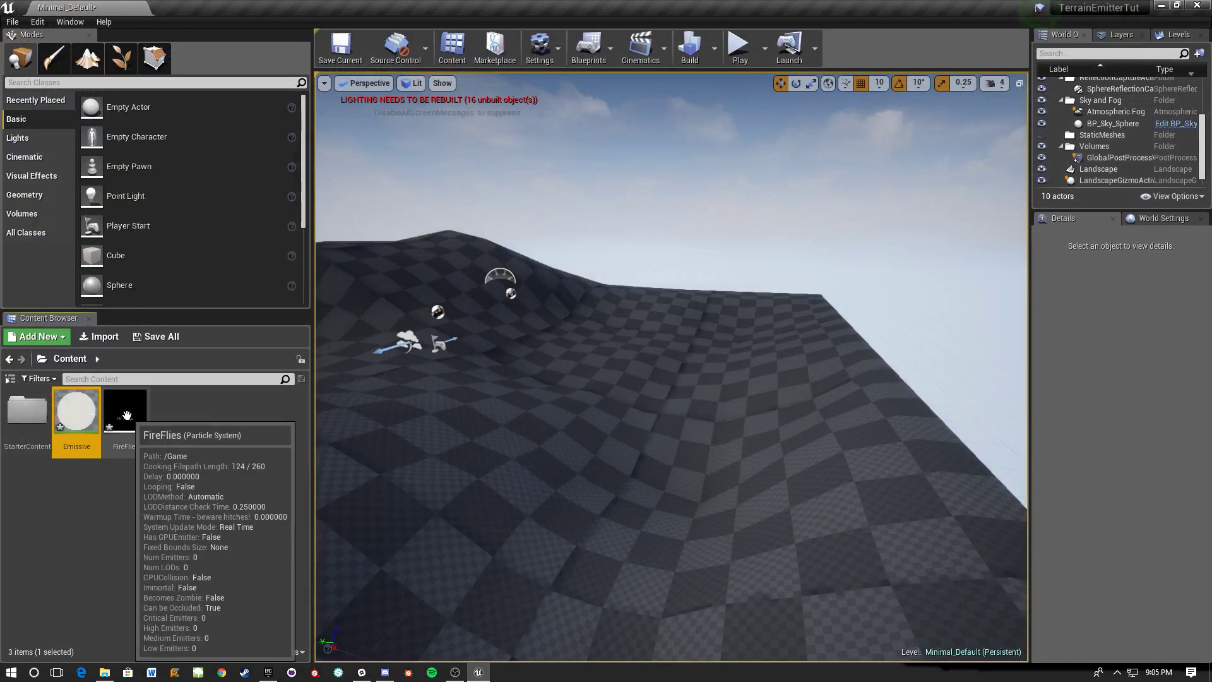
# Step: Open the FireFlies particle system and assign the Emissive material in the emitter's Required module
pyautogui.doubleClick(129, 420)
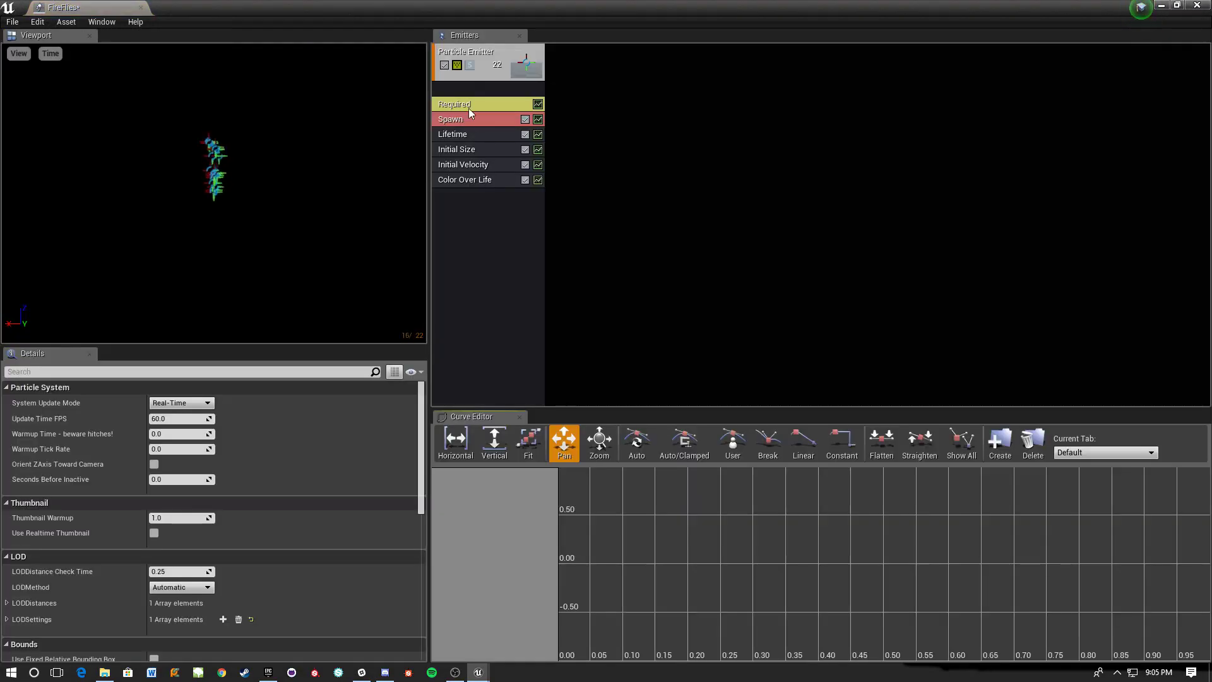
pyautogui.click(471, 104)
pyautogui.click(230, 413)
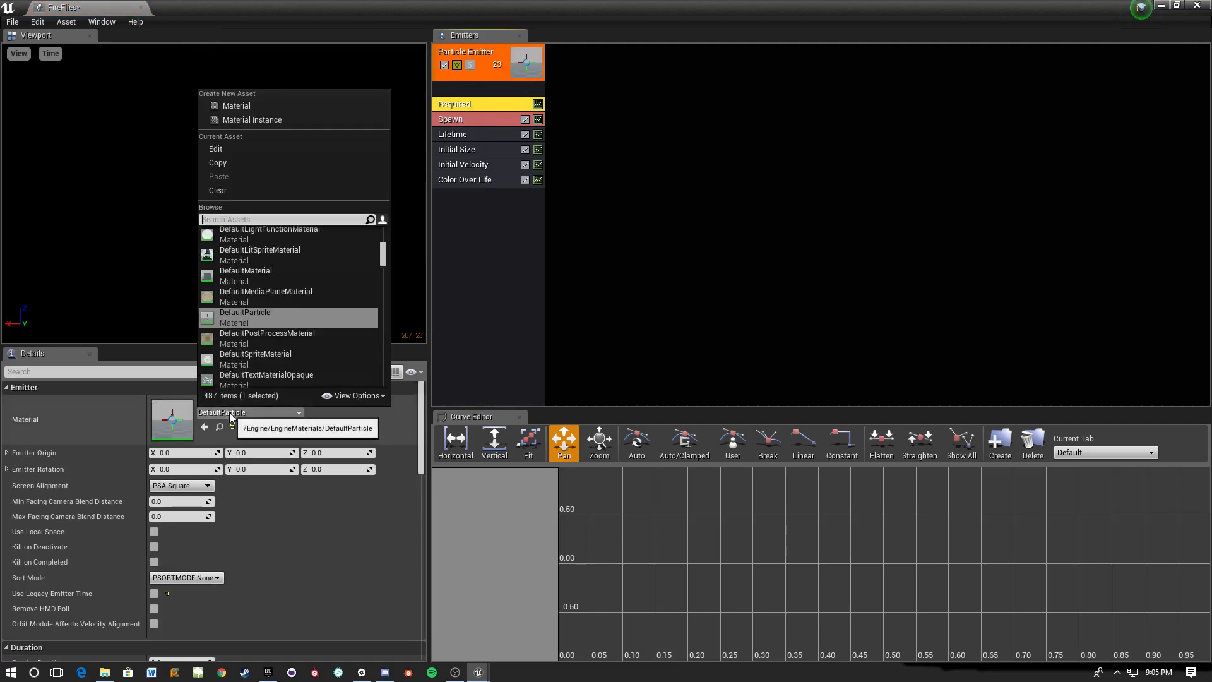
pyautogui.write('emissi')
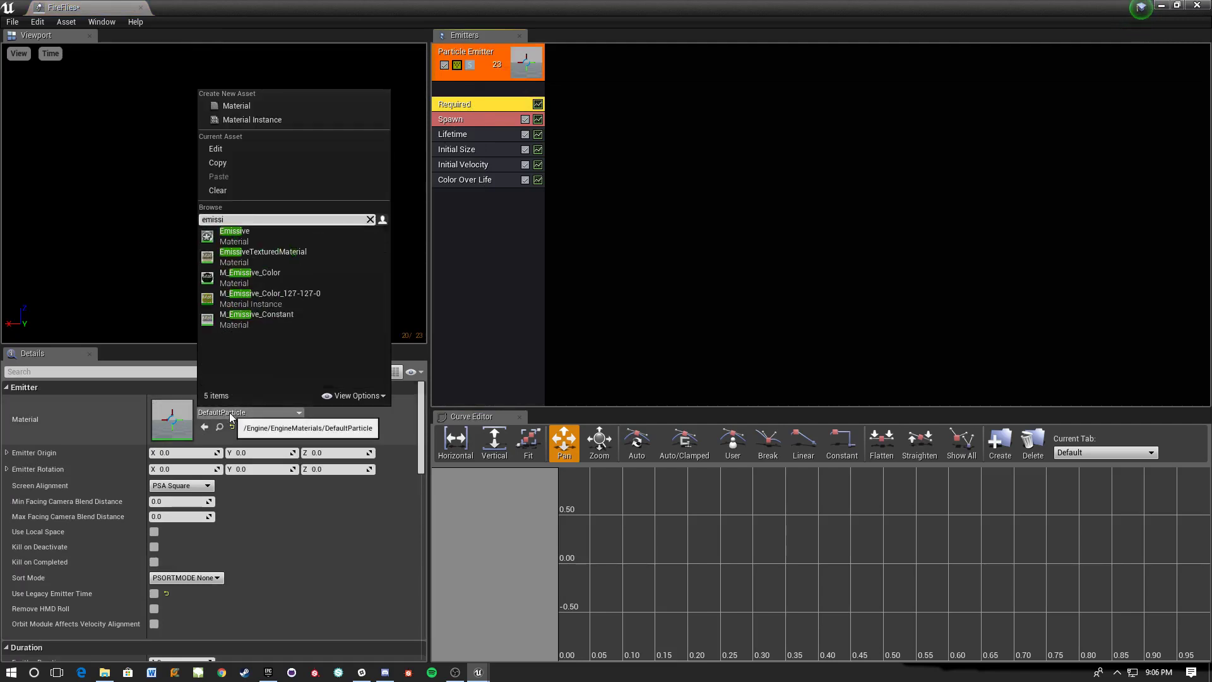
pyautogui.click(302, 238)
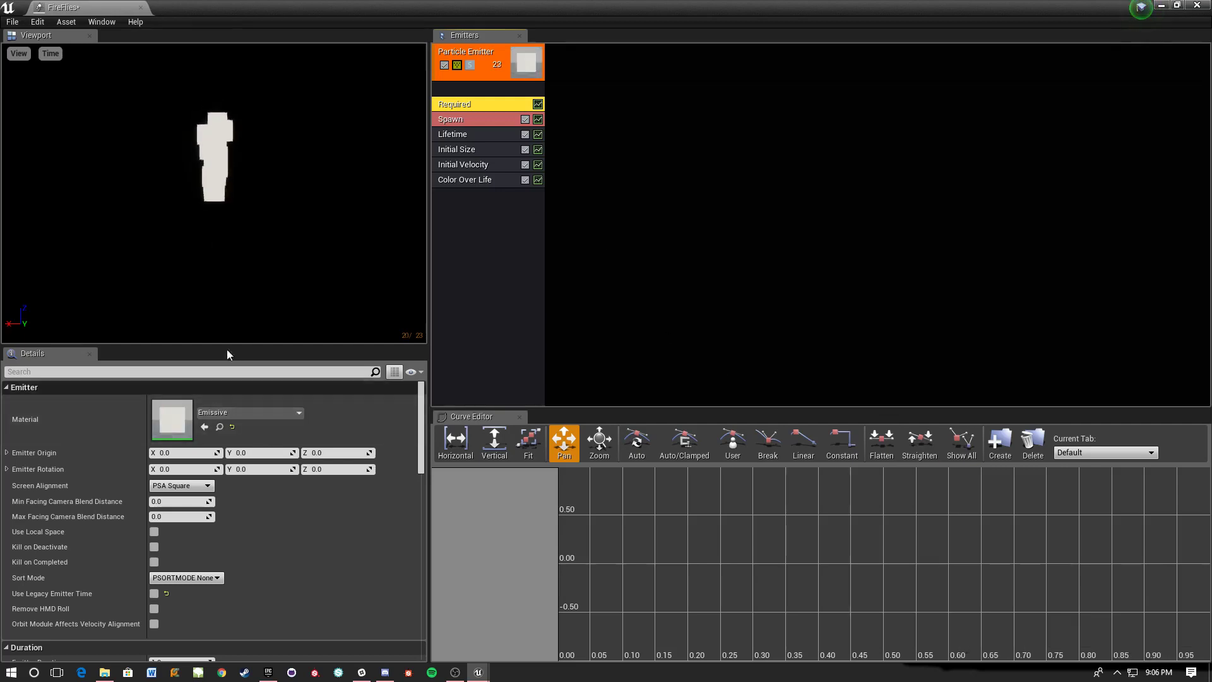
# Step: Set the Initial Size module's maximum and minimum start size to 1 on X, Y and Z
pyautogui.click(479, 152)
pyautogui.click(479, 138)
pyautogui.click(478, 149)
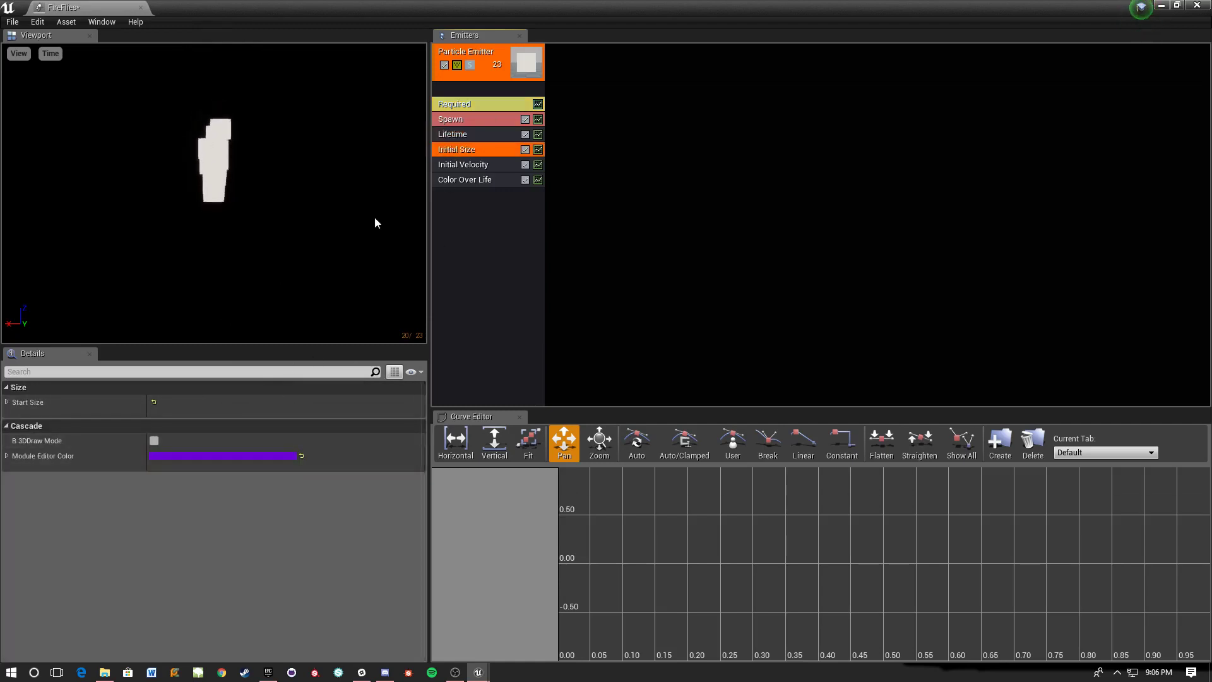
pyautogui.click(7, 402)
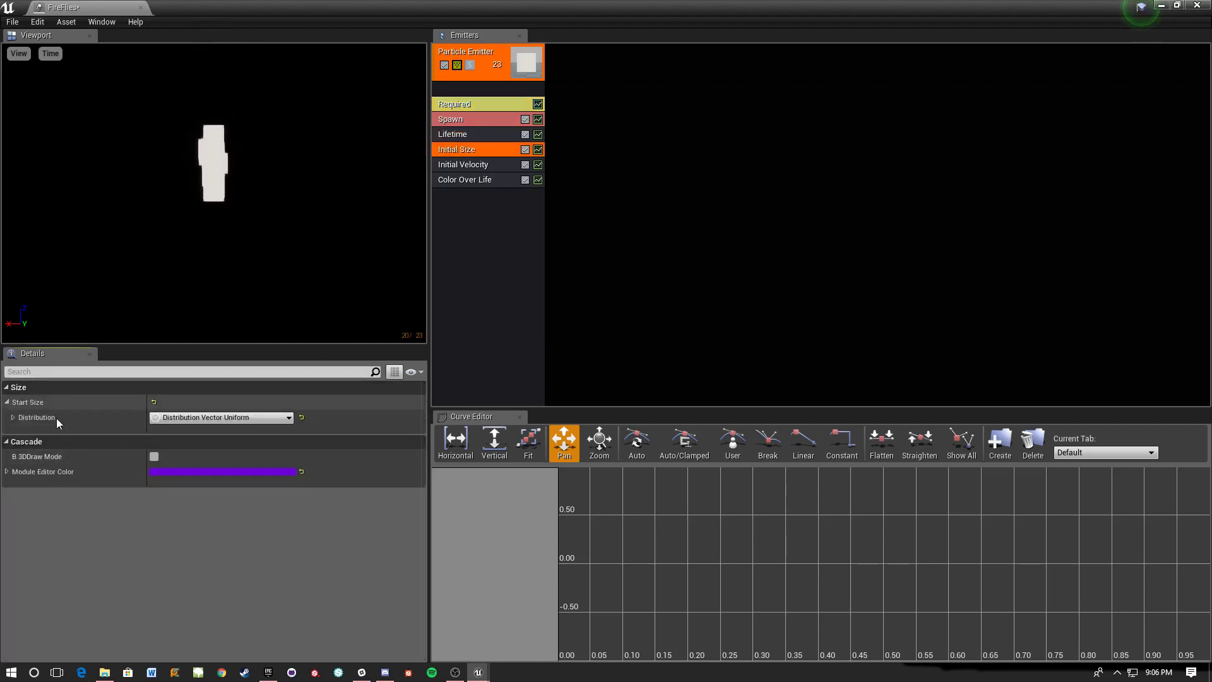
pyautogui.click(12, 417)
pyautogui.click(176, 434)
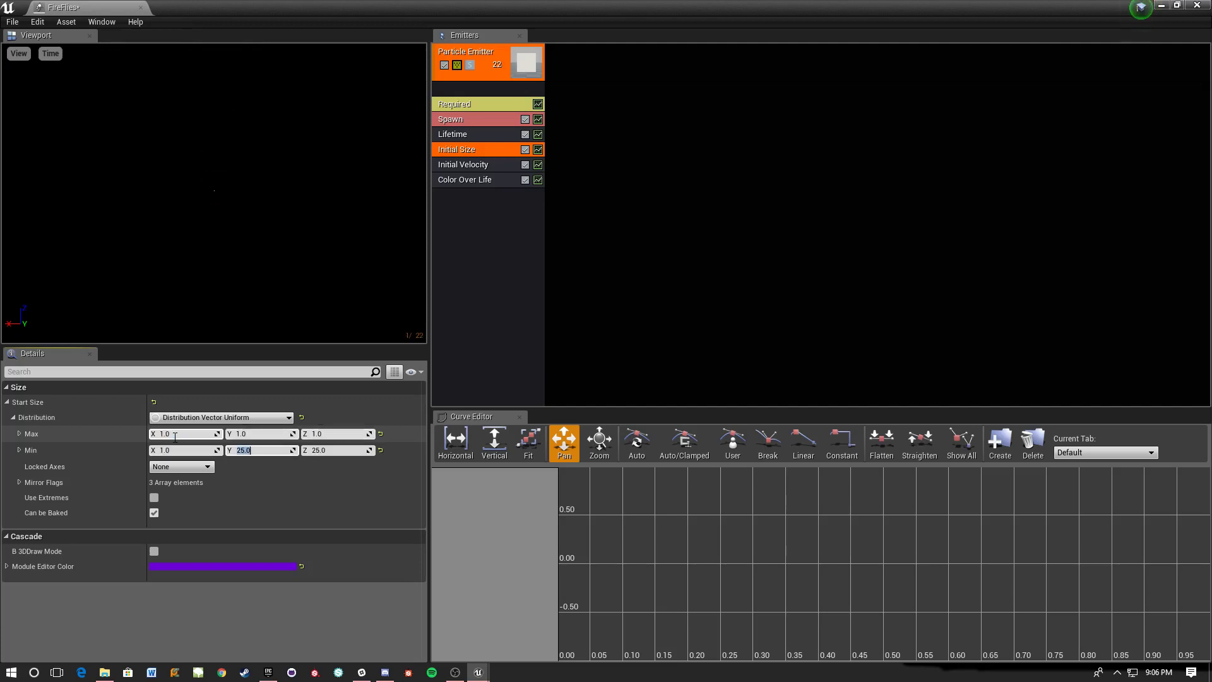
pyautogui.write('1')
pyautogui.press('Tab')
pyautogui.write('1')
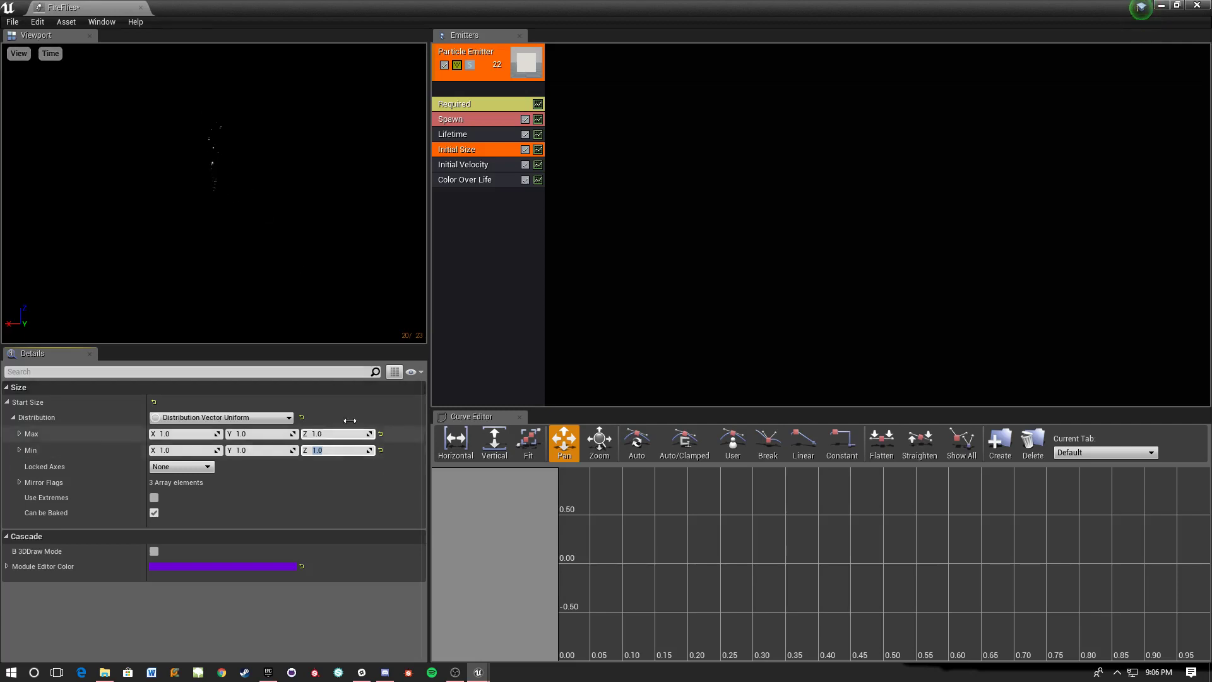
# Step: Set the Spawn module's constant rate to 500
pyautogui.click(479, 120)
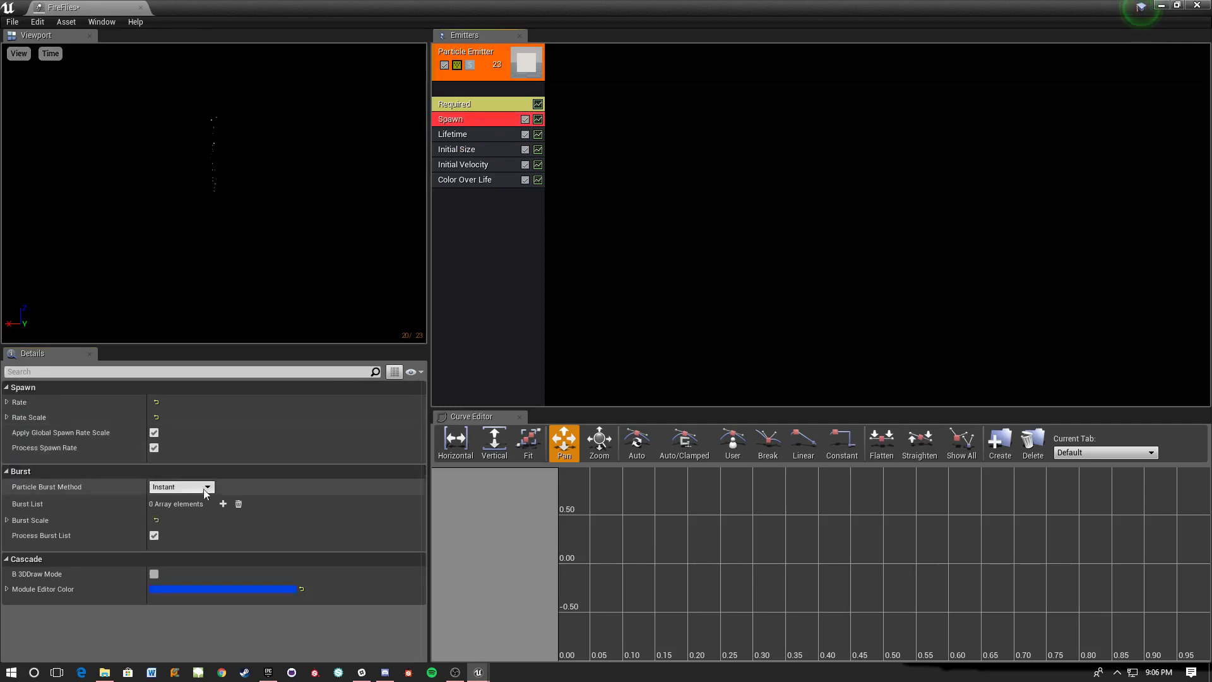
pyautogui.click(13, 418)
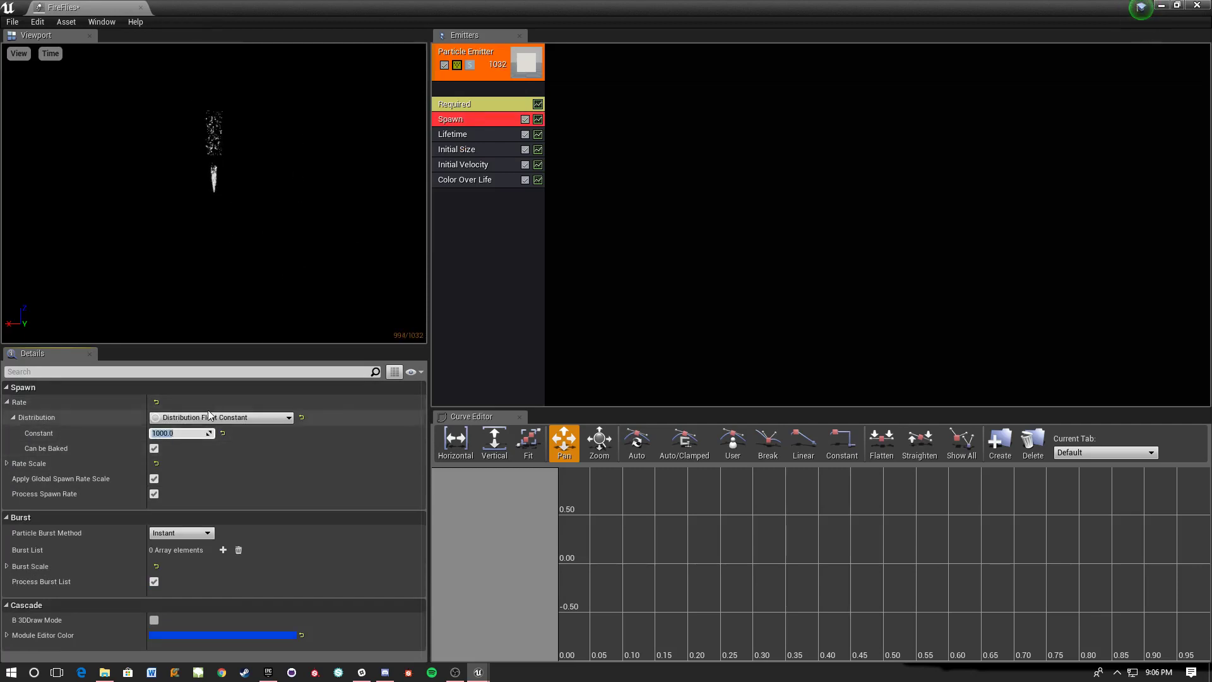
pyautogui.write('500')
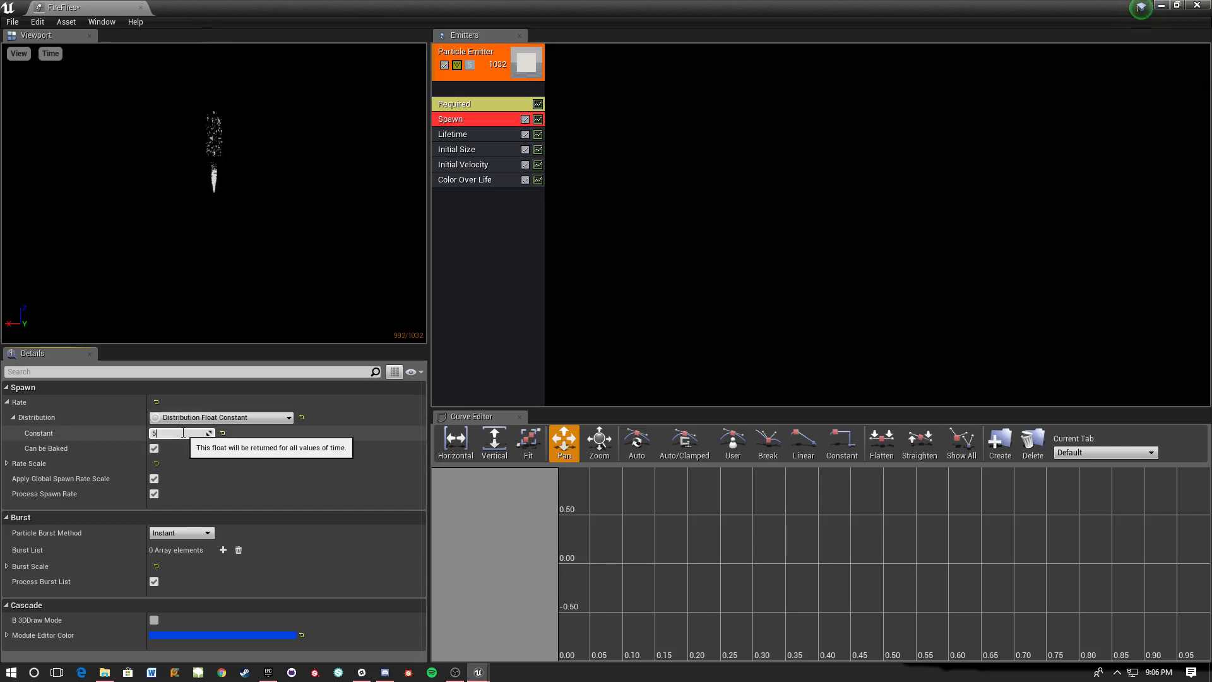
pyautogui.press('Return')
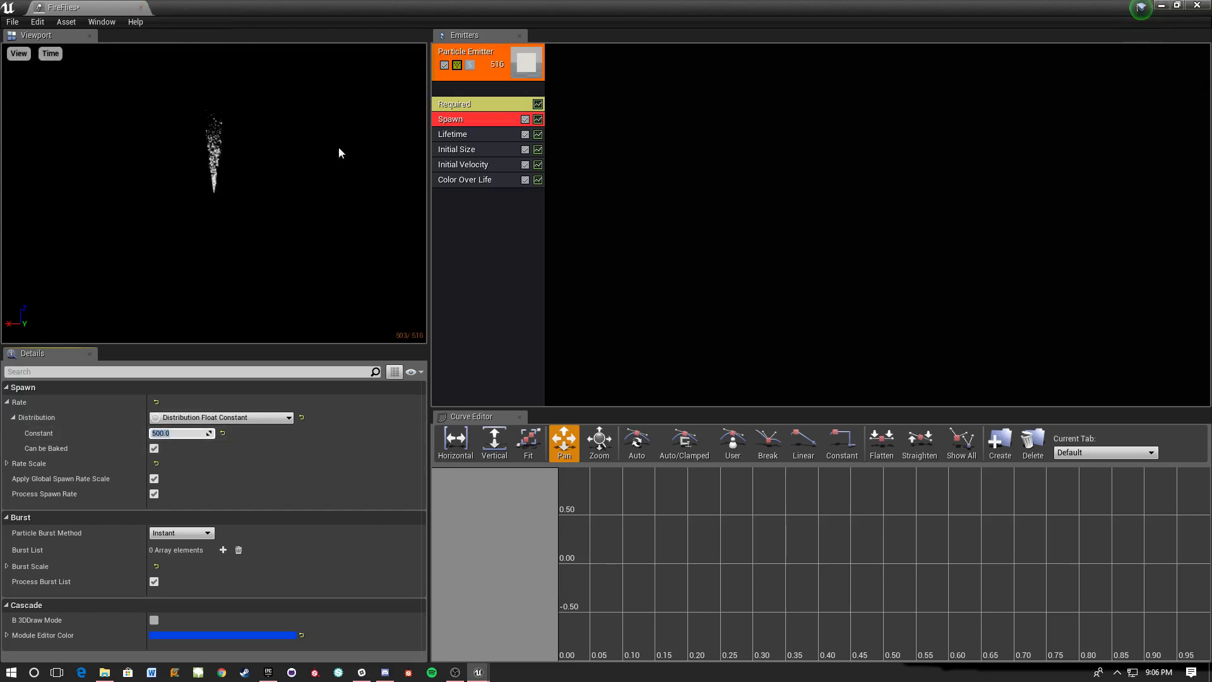
# Step: Set the Initial Velocity module's maximum start velocity to 1 on X, Y and Z
pyautogui.click(464, 164)
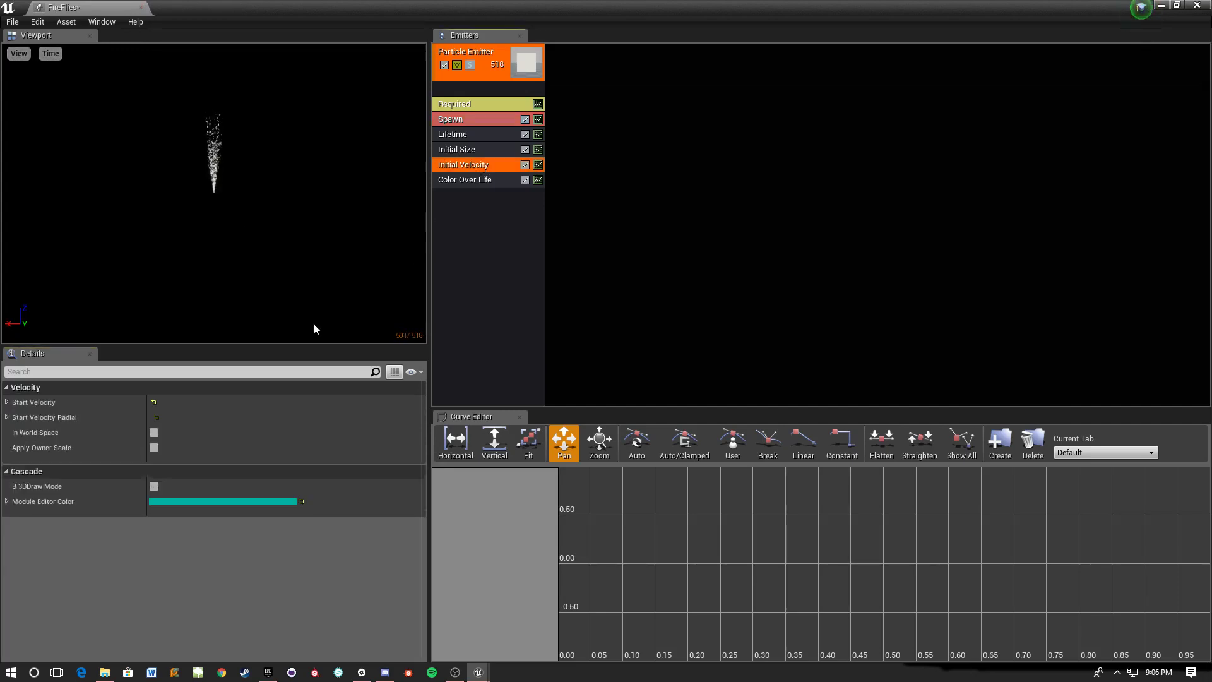
pyautogui.click(7, 402)
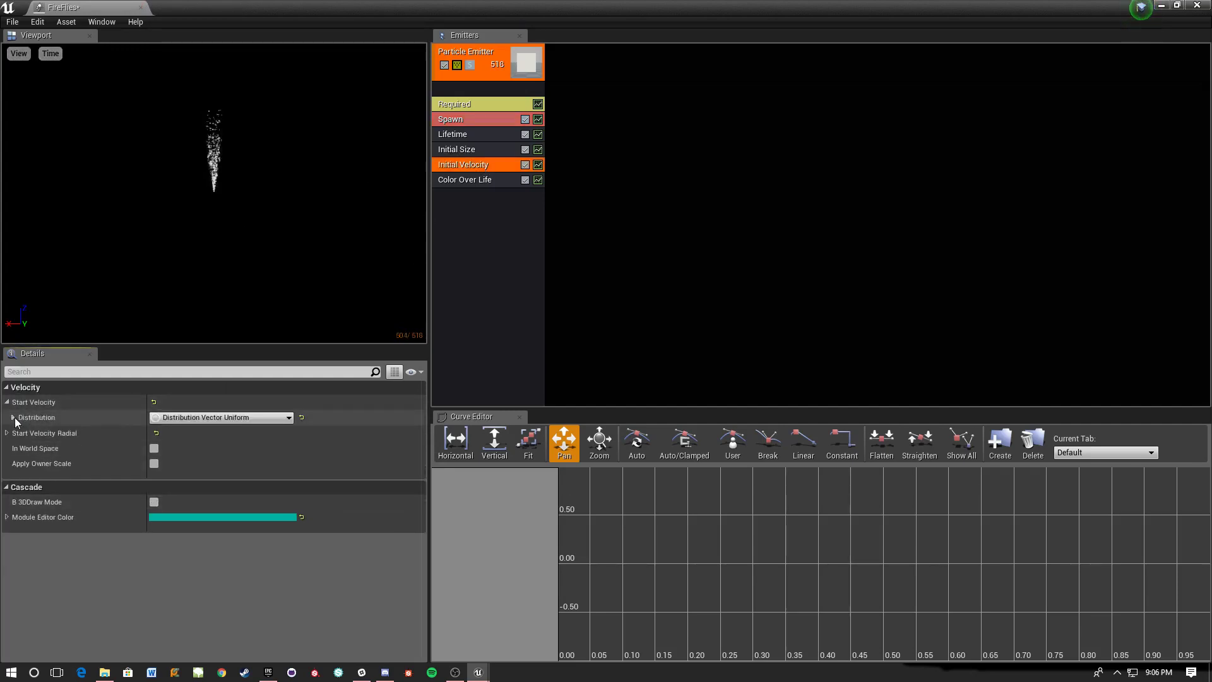
pyautogui.click(13, 418)
pyautogui.click(181, 437)
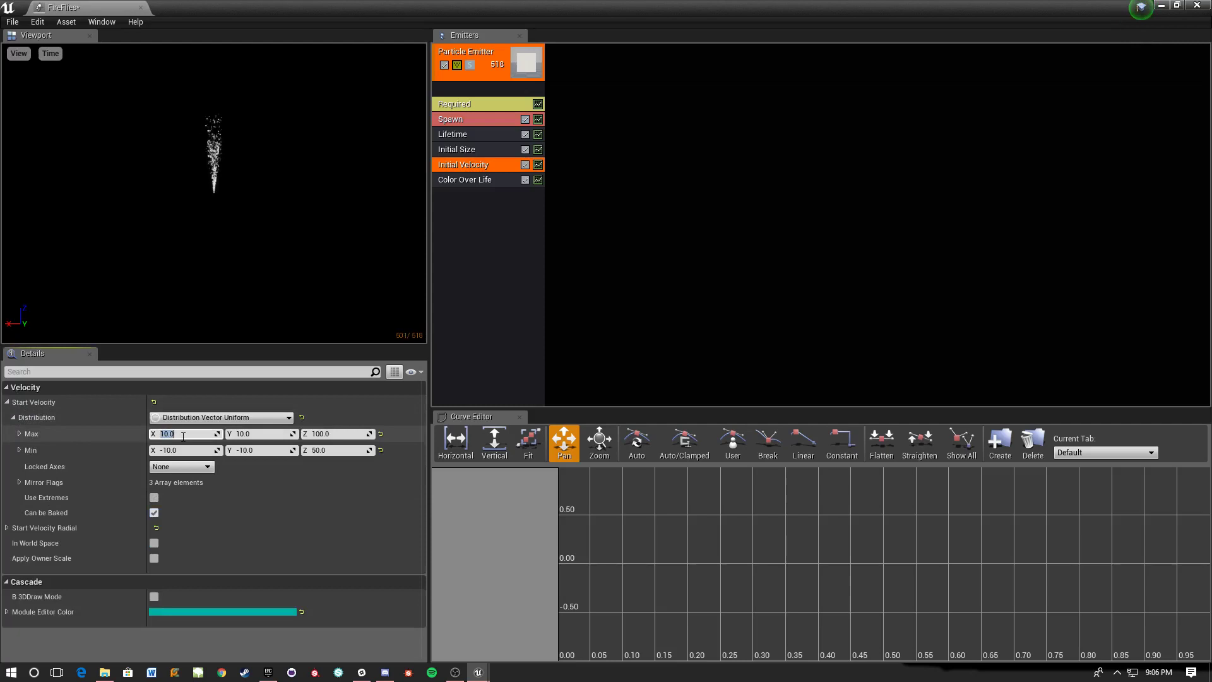
pyautogui.write('1')
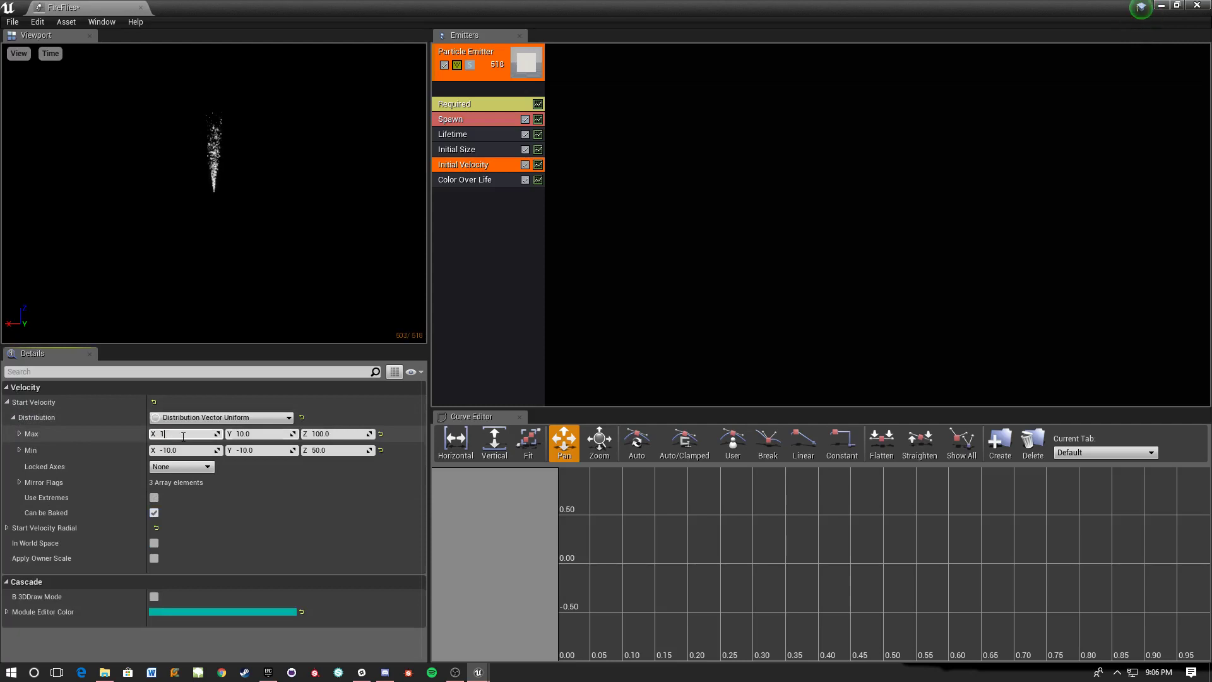
pyautogui.press('Tab')
pyautogui.write('1')
pyautogui.press('Tab')
pyautogui.press('Tab')
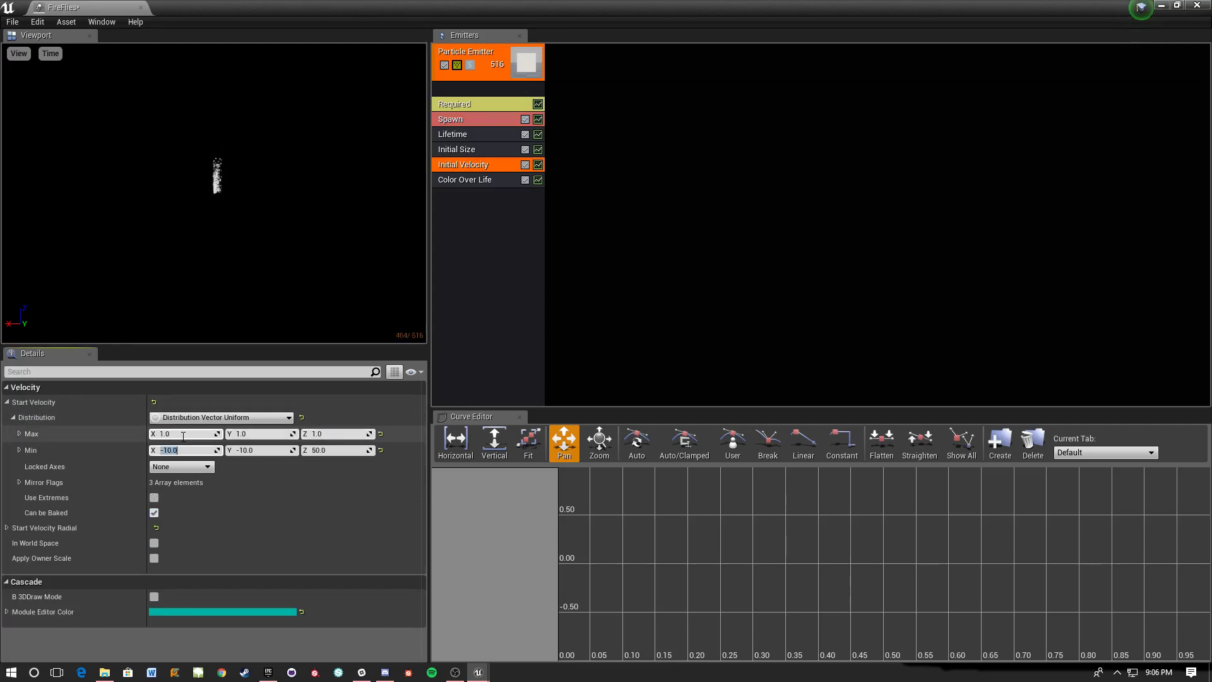
# Step: Set the minimum start velocity to -1 on X, Y and Z
pyautogui.write('-1')
pyautogui.press('Tab')
pyautogui.write('-1')
pyautogui.press('Tab')
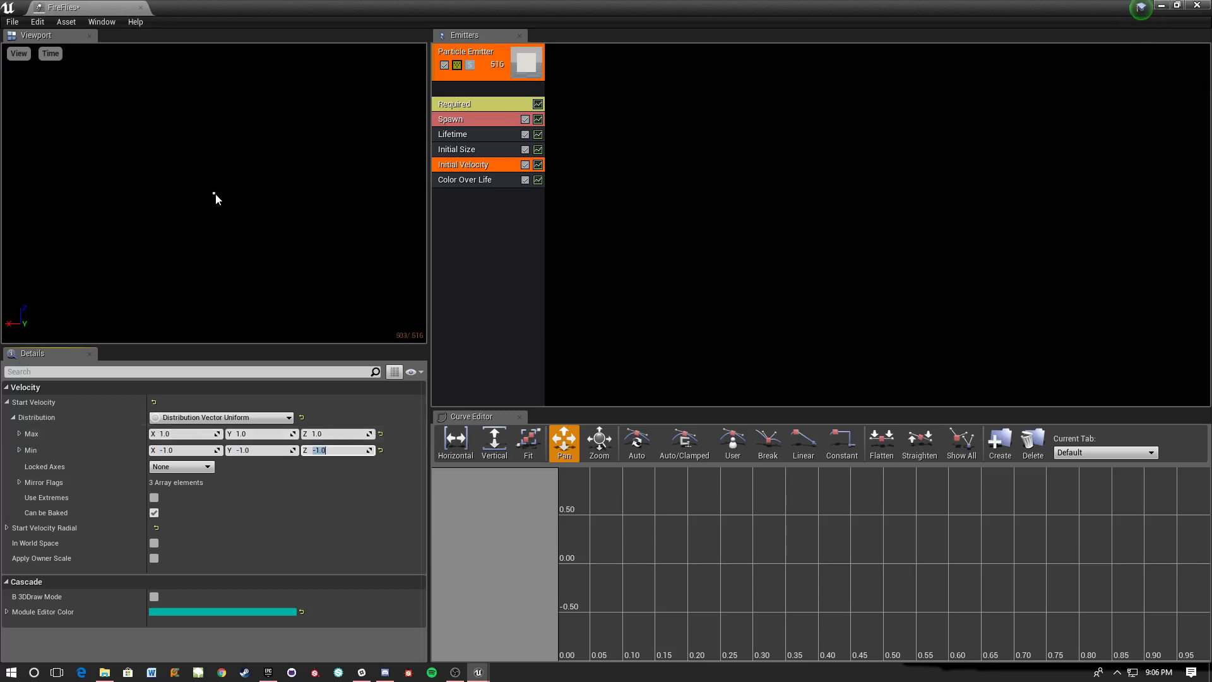
# Step: Set the Lifetime module's minimum and maximum to 3
pyautogui.click(470, 135)
pyautogui.click(6, 402)
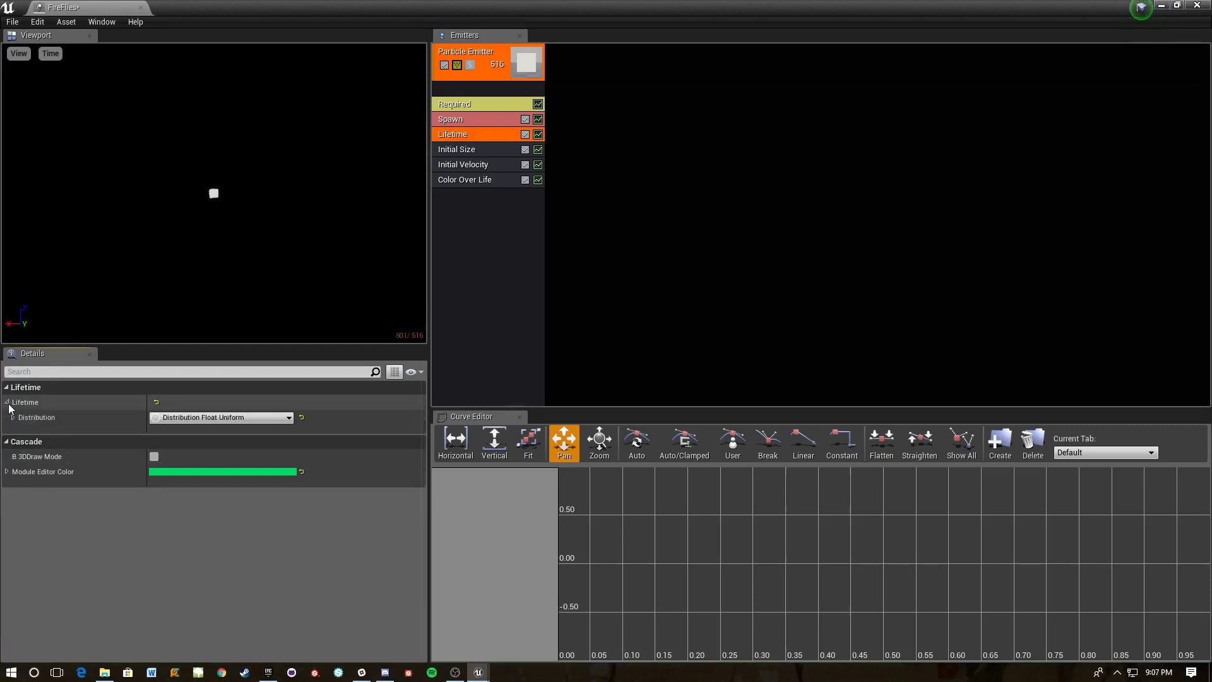
pyautogui.click(13, 418)
pyautogui.click(169, 435)
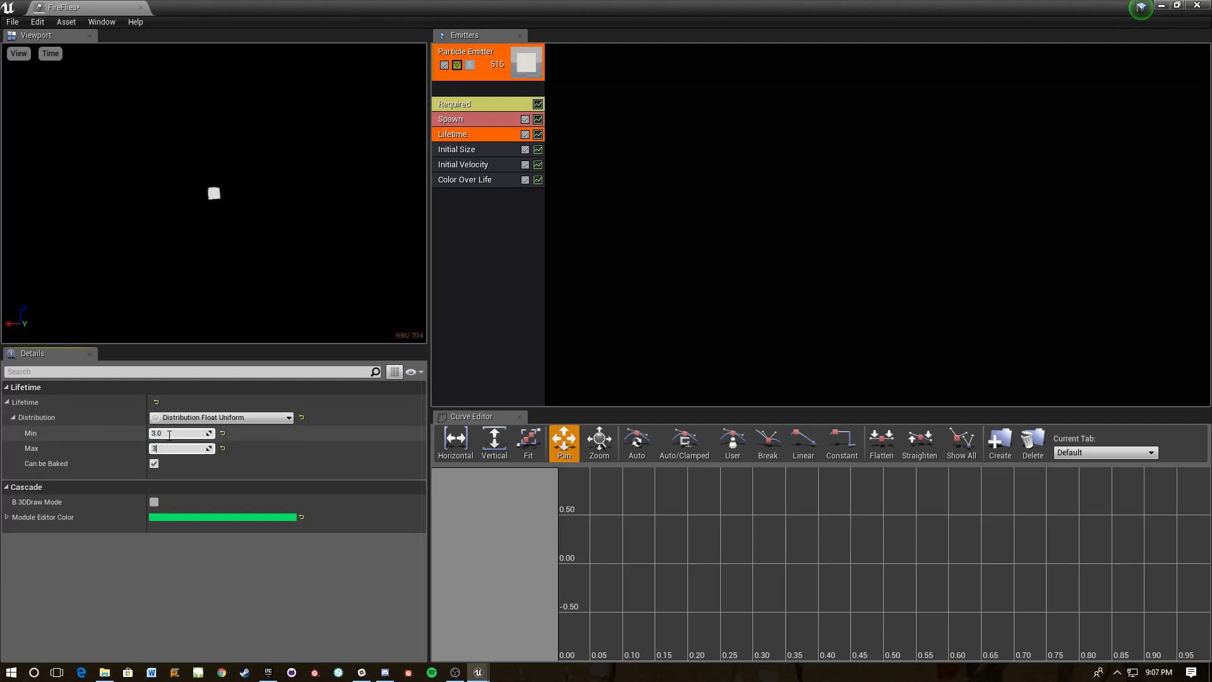
pyautogui.press('Return')
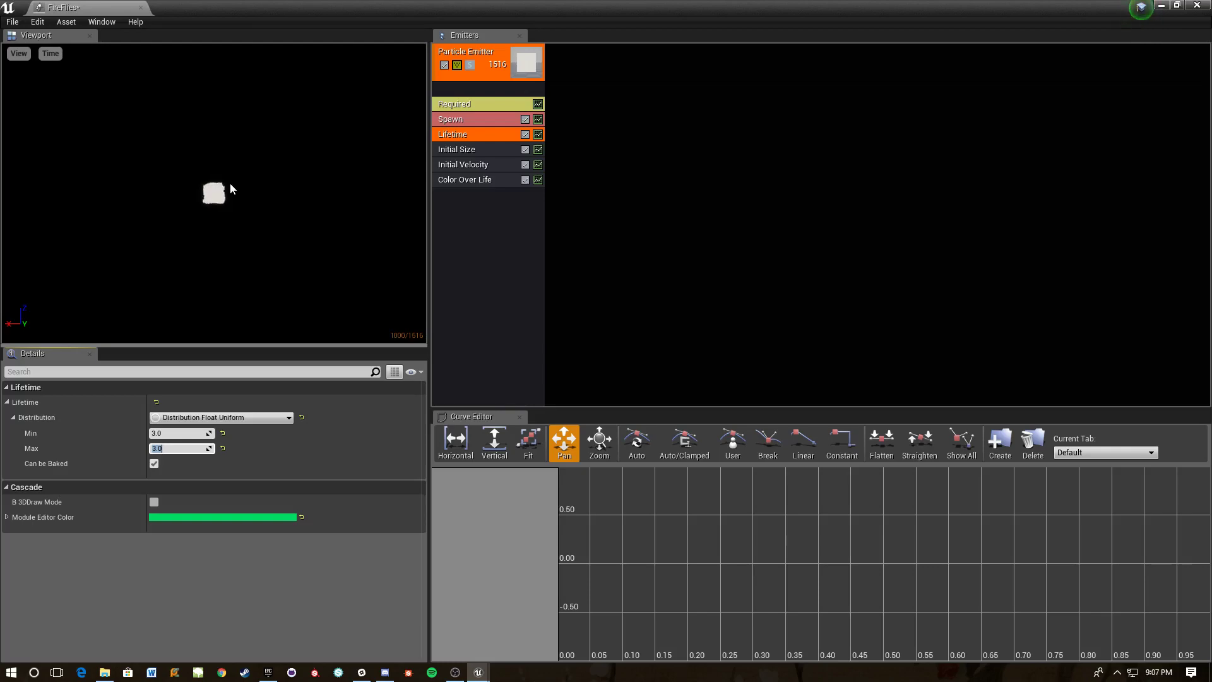
# Step: Close the particle editor, place a trial FireFlies emitter above the landscape to preview it, and delete it from the level
pyautogui.click(143, 10)
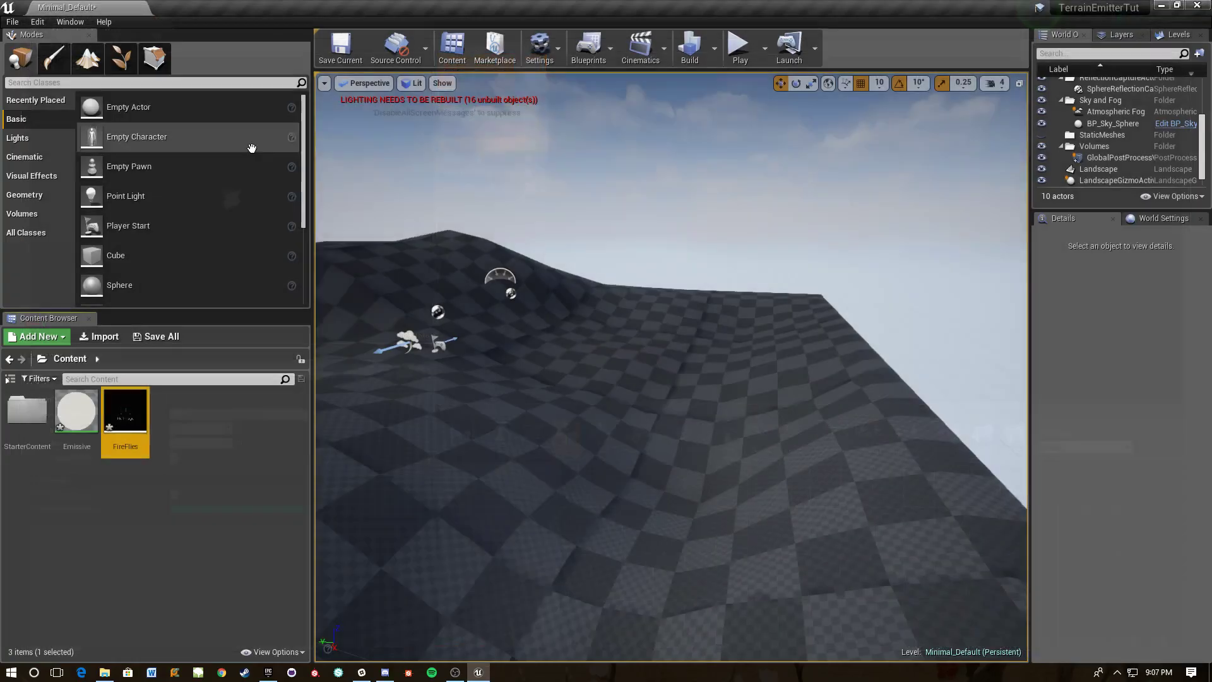
pyautogui.moveTo(440, 297); pyautogui.dragTo(539, 192)
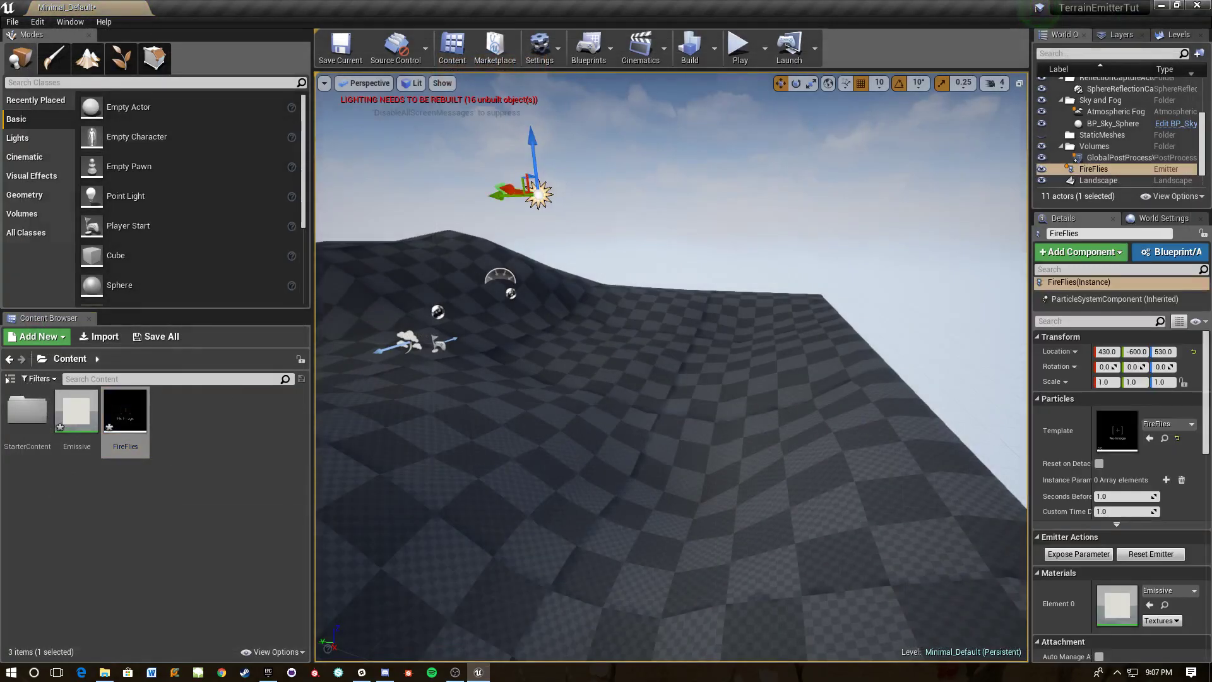
pyautogui.press('f')
pyautogui.moveTo(564, 223); pyautogui.dragTo(526, 291, button='right')
pyautogui.press('Delete')
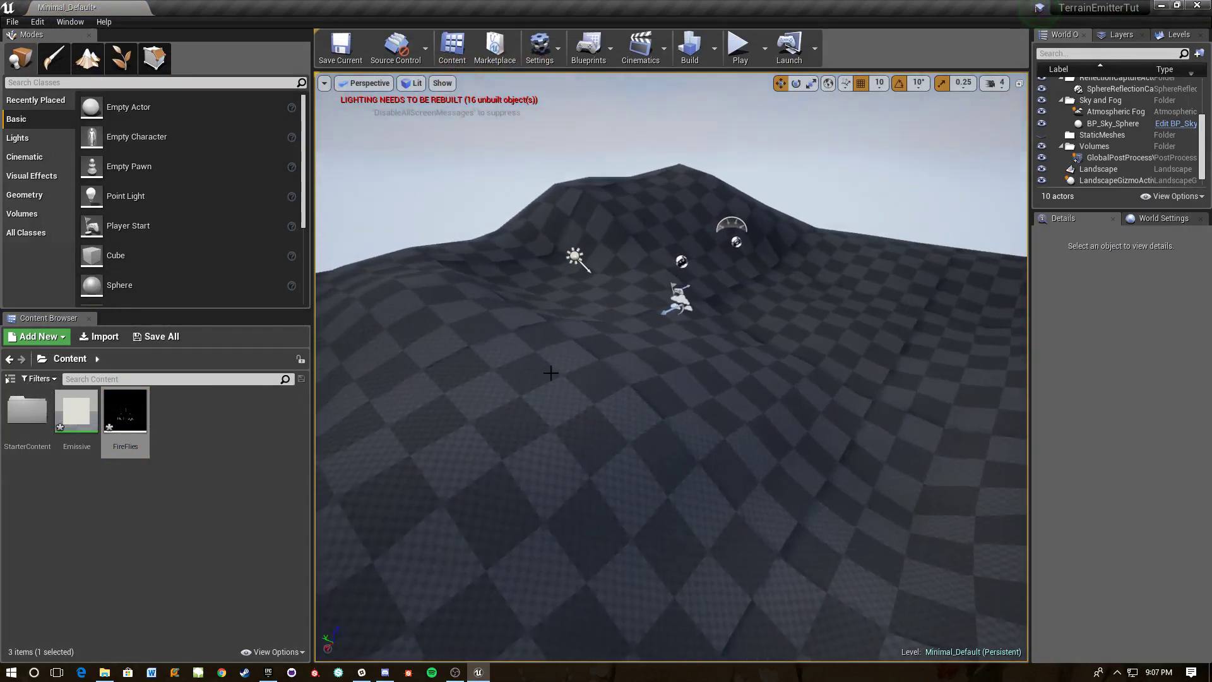
pyautogui.click(551, 373)
pyautogui.keyDown('alt'); pyautogui.moveTo(551, 373); pyautogui.dragTo(524, 371); pyautogui.keyUp('alt')
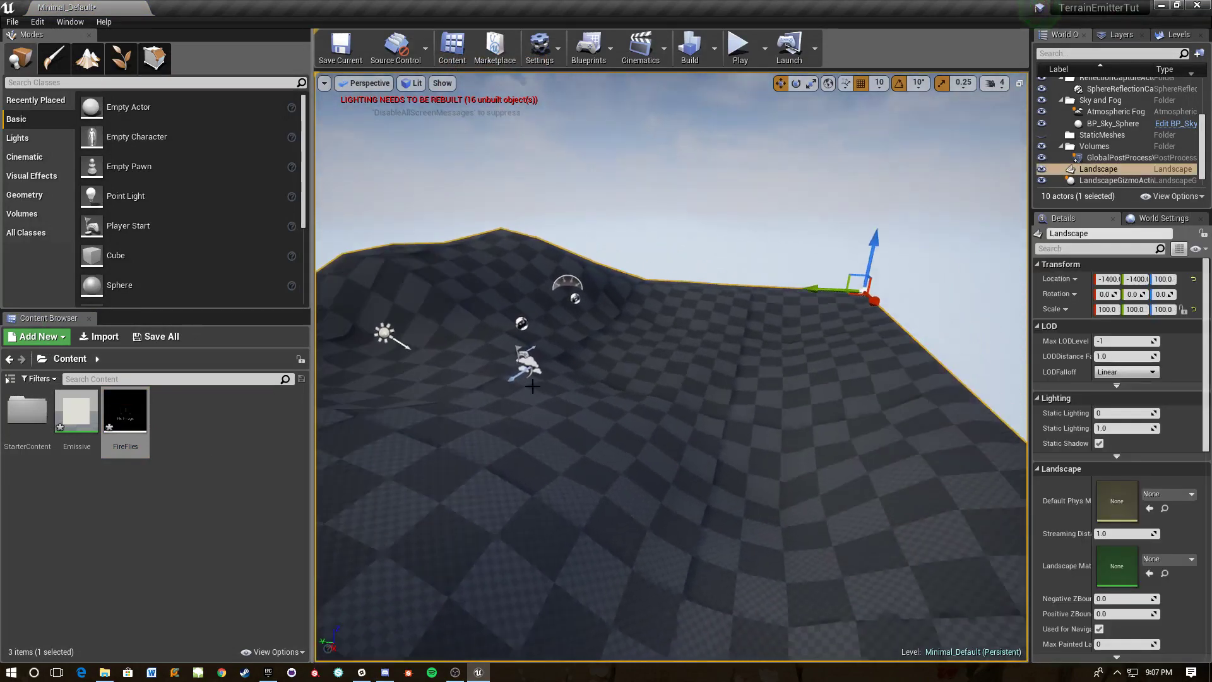
# Step: Reopen the FireFlies particle system and add a Skel Vert/Surf Location module to its emitter
pyautogui.doubleClick(131, 430)
pyautogui.rightClick(461, 211)
pyautogui.moveTo(463, 211)
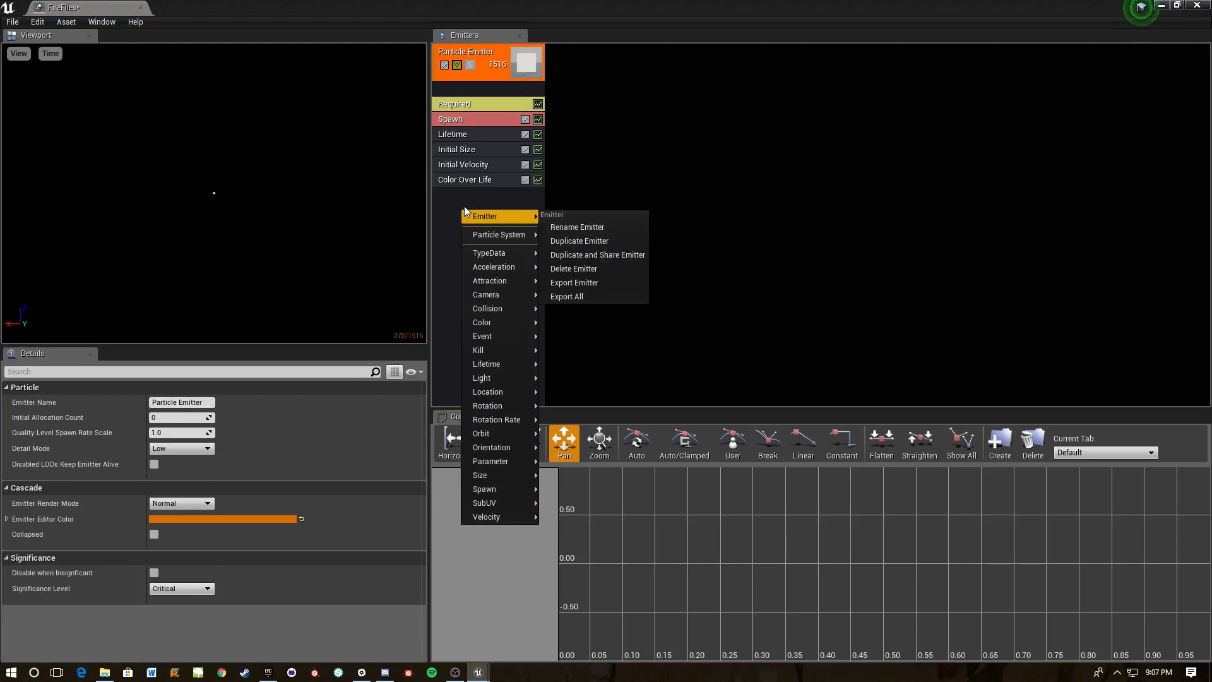
pyautogui.write('s')
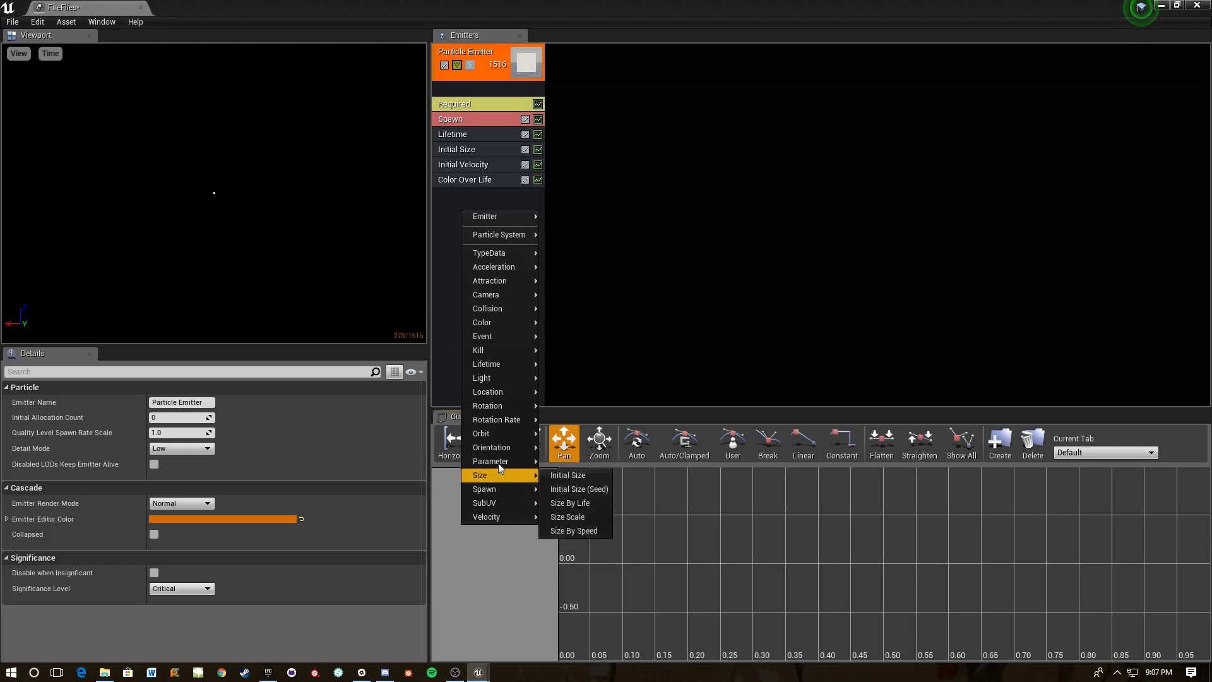
pyautogui.moveTo(518, 392)
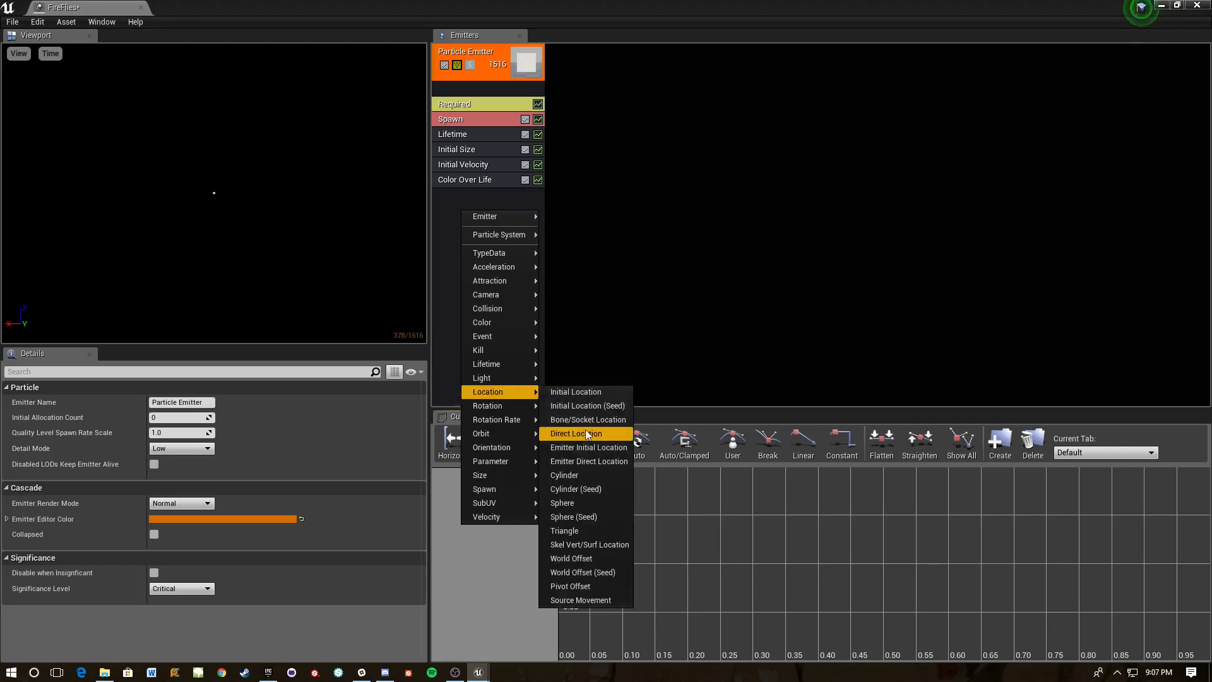
pyautogui.click(590, 544)
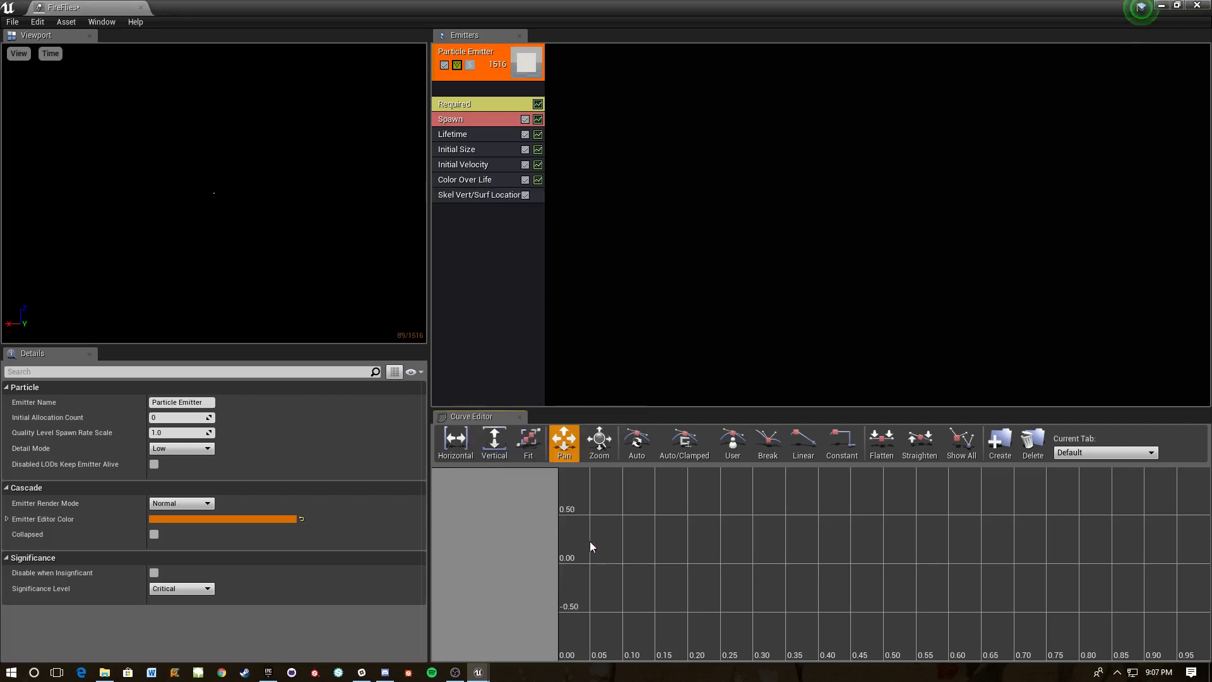
pyautogui.scroll(-3, 209, 436)
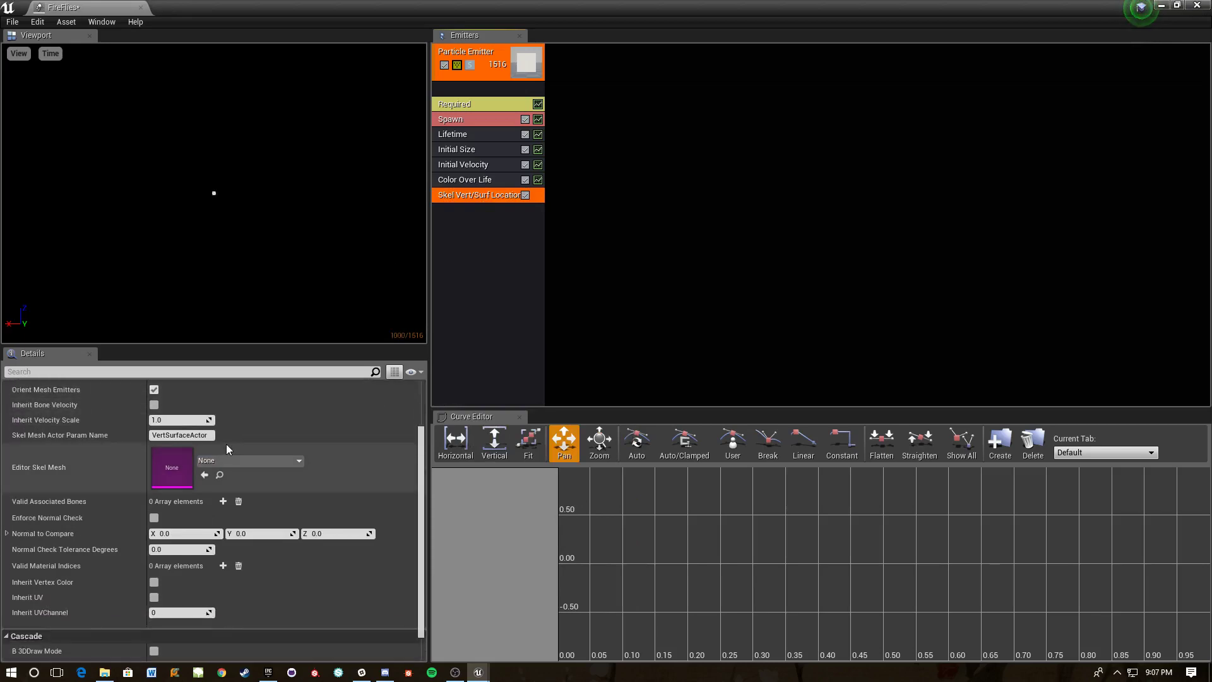
# Step: Choose Vertices as the Skel Vert/Surf Location module's source type and close the particle editor
pyautogui.scroll(2, 189, 480)
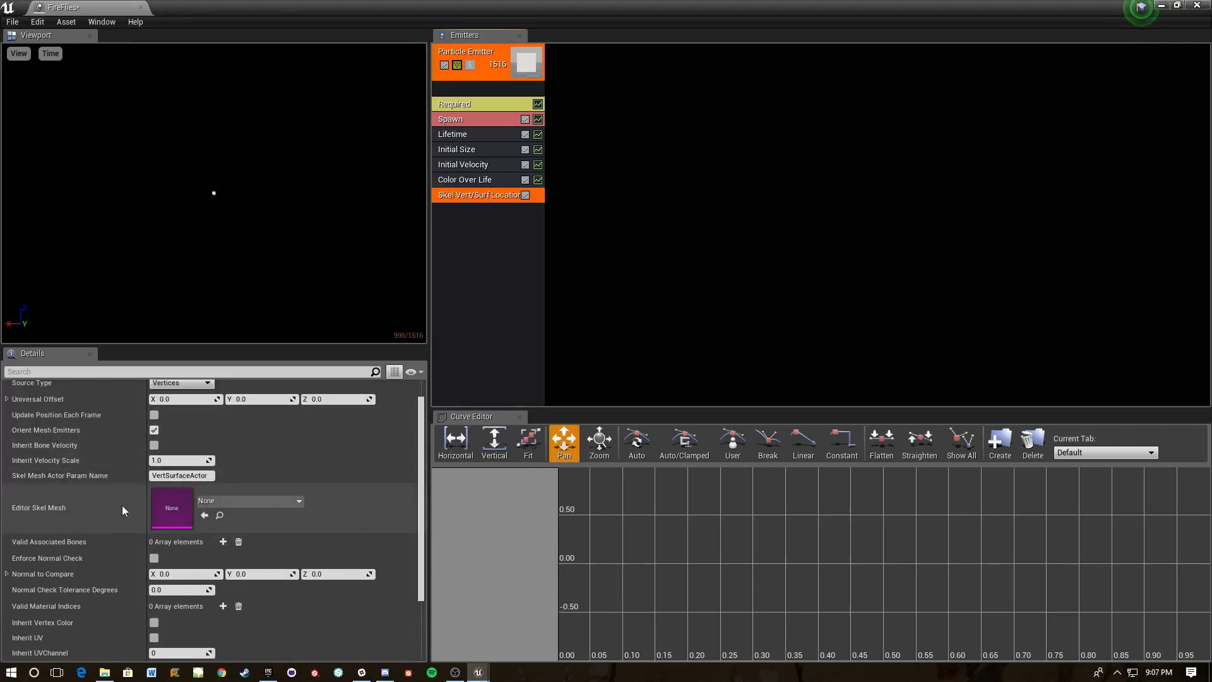
pyautogui.scroll(1, 220, 405)
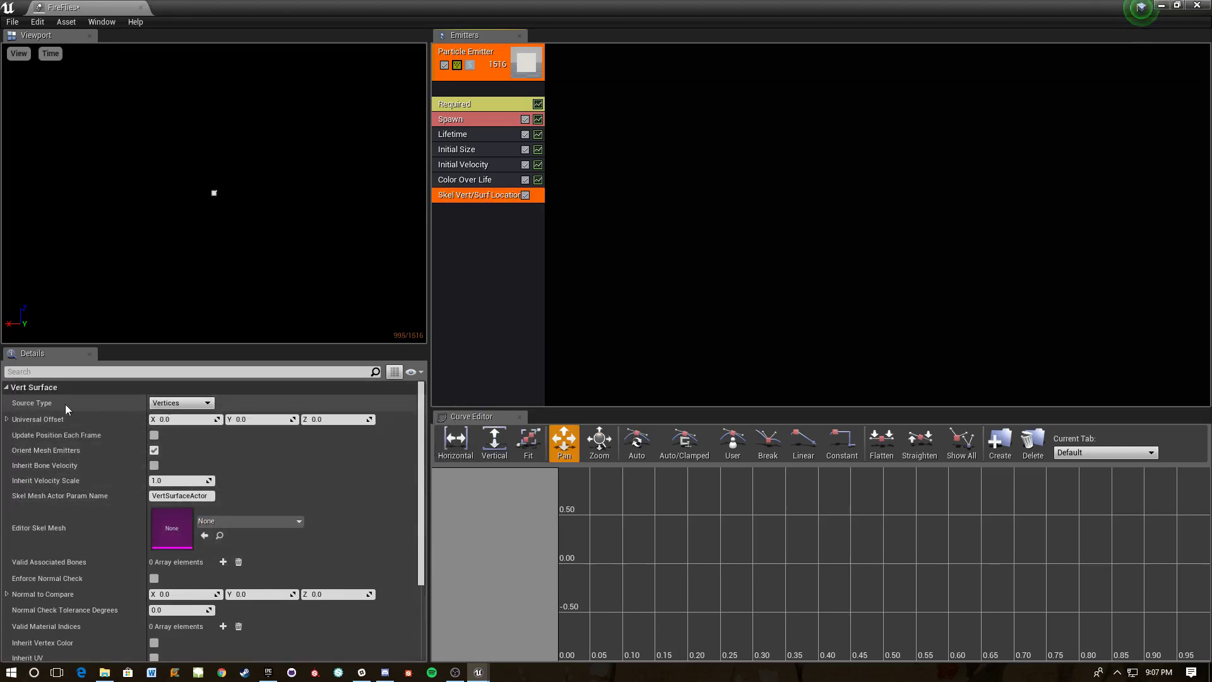
pyautogui.click(179, 404)
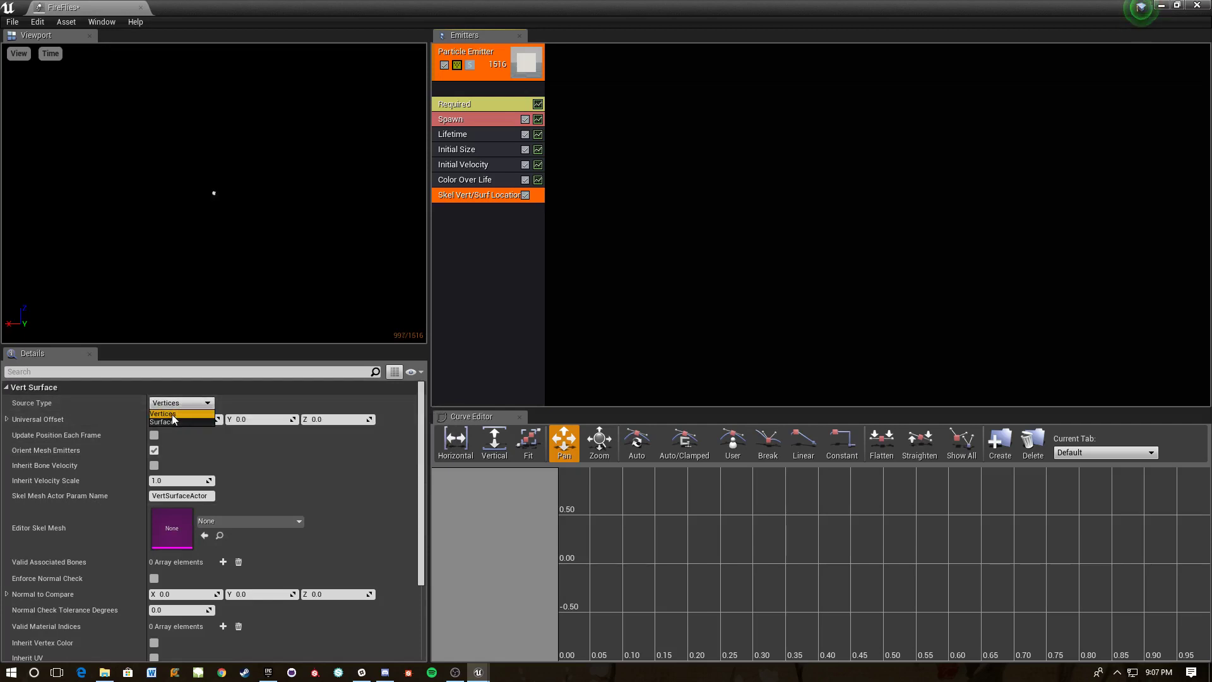
pyautogui.click(172, 414)
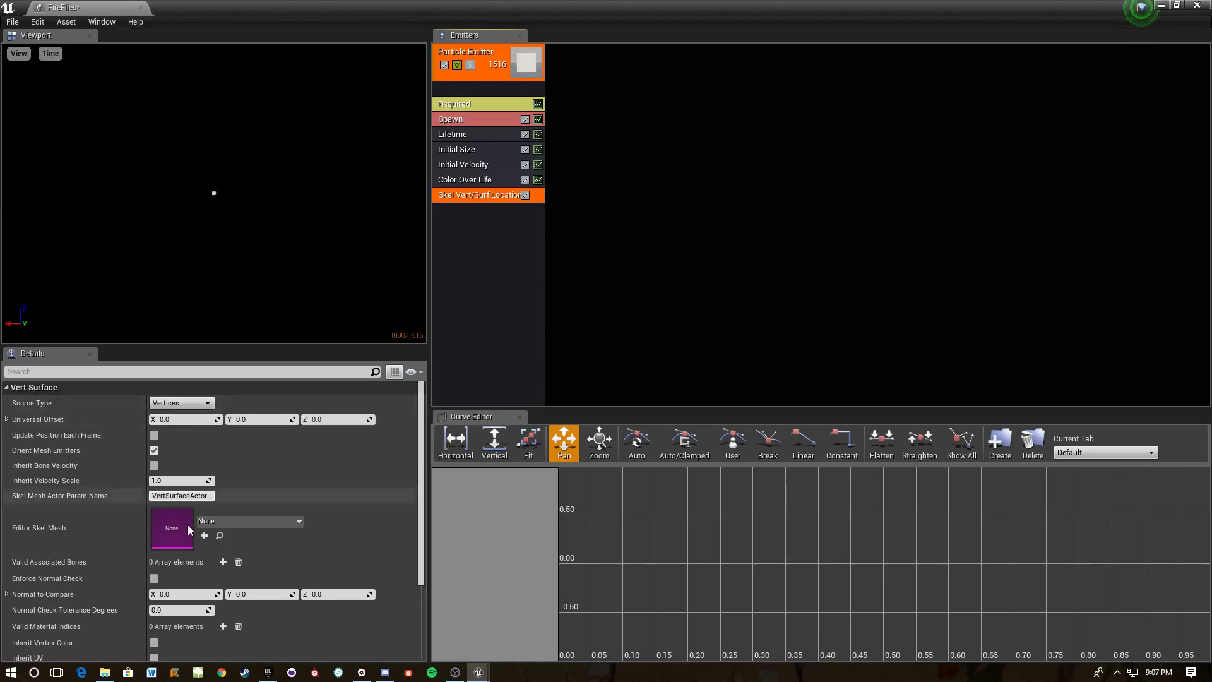
pyautogui.click(141, 7)
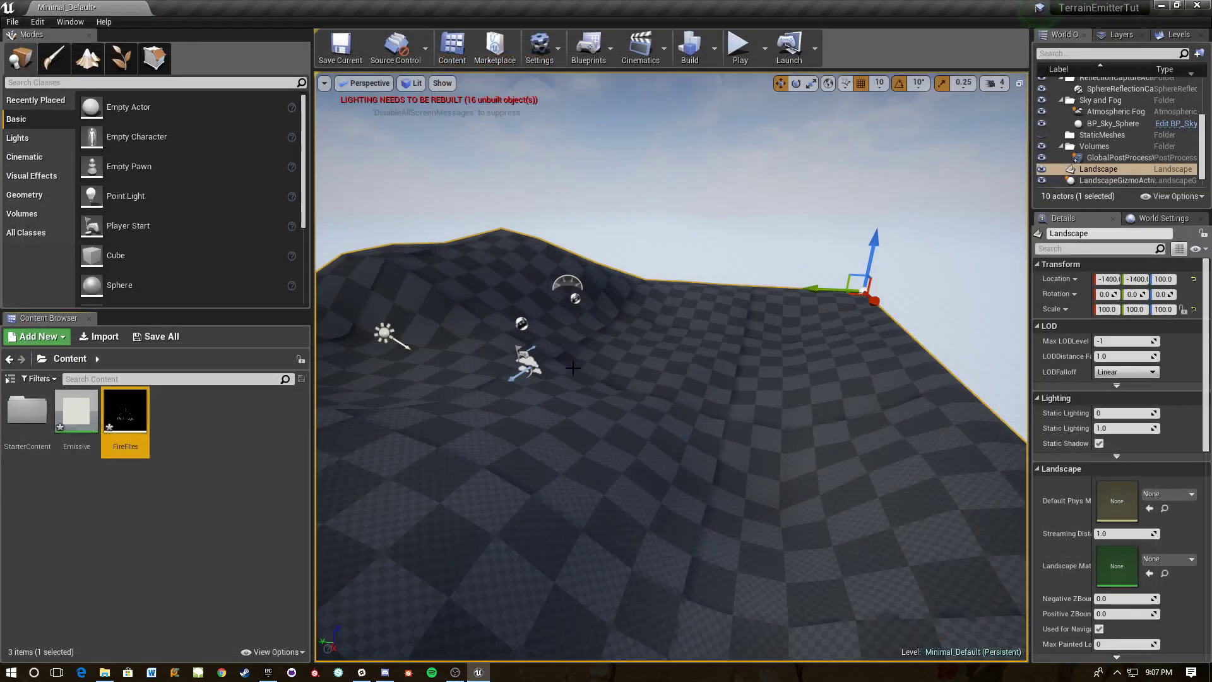
# Step: Start exporting the selected Landscape actor and choose TempMeshFolder in Documents as the destination
pyautogui.moveTo(688, 437); pyautogui.dragTo(606, 442, button='right')
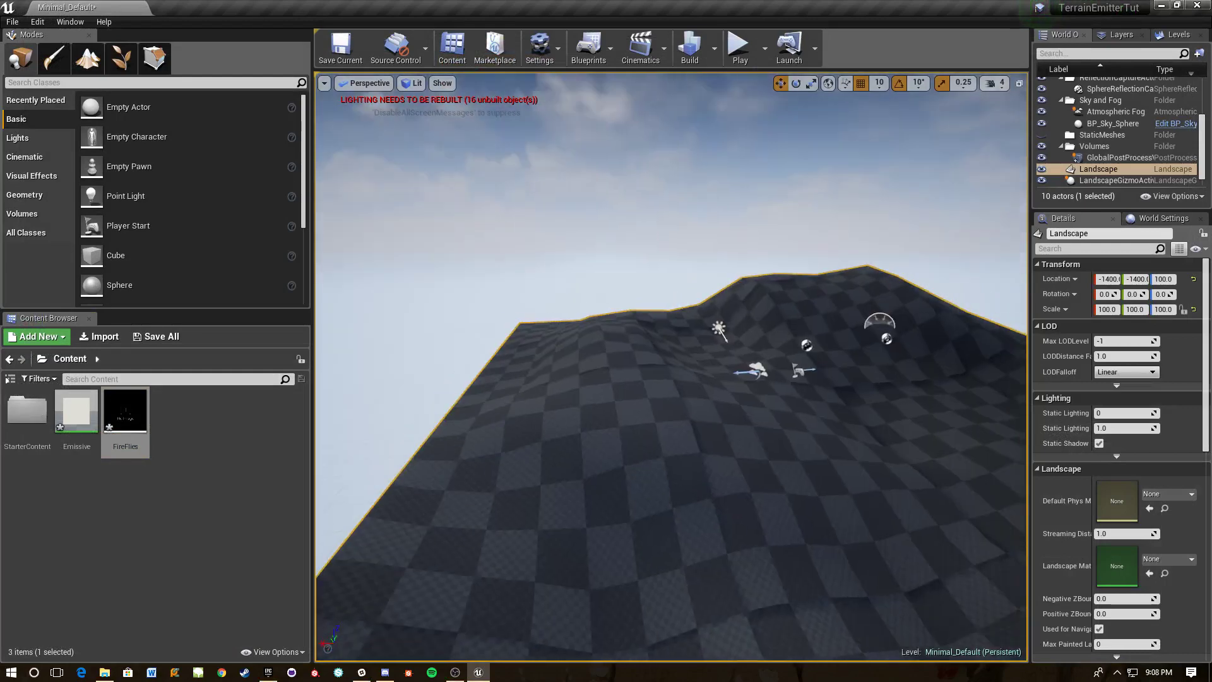
pyautogui.moveTo(629, 337); pyautogui.dragTo(693, 354, button='right')
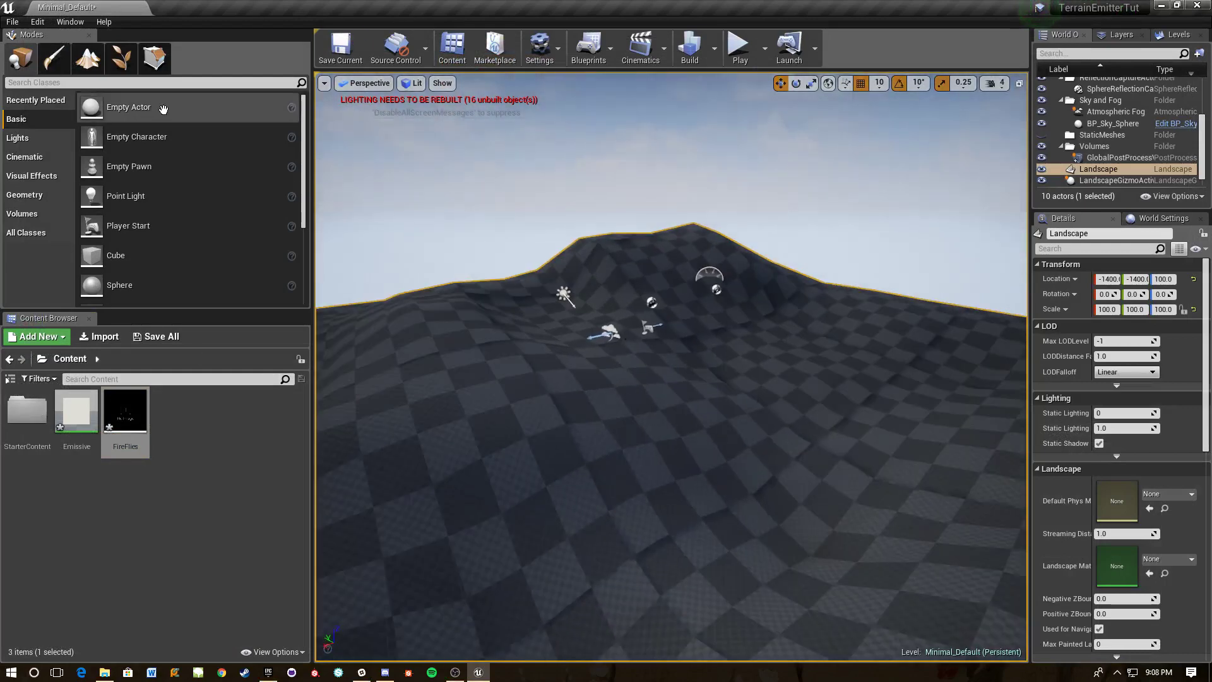
pyautogui.click(12, 21)
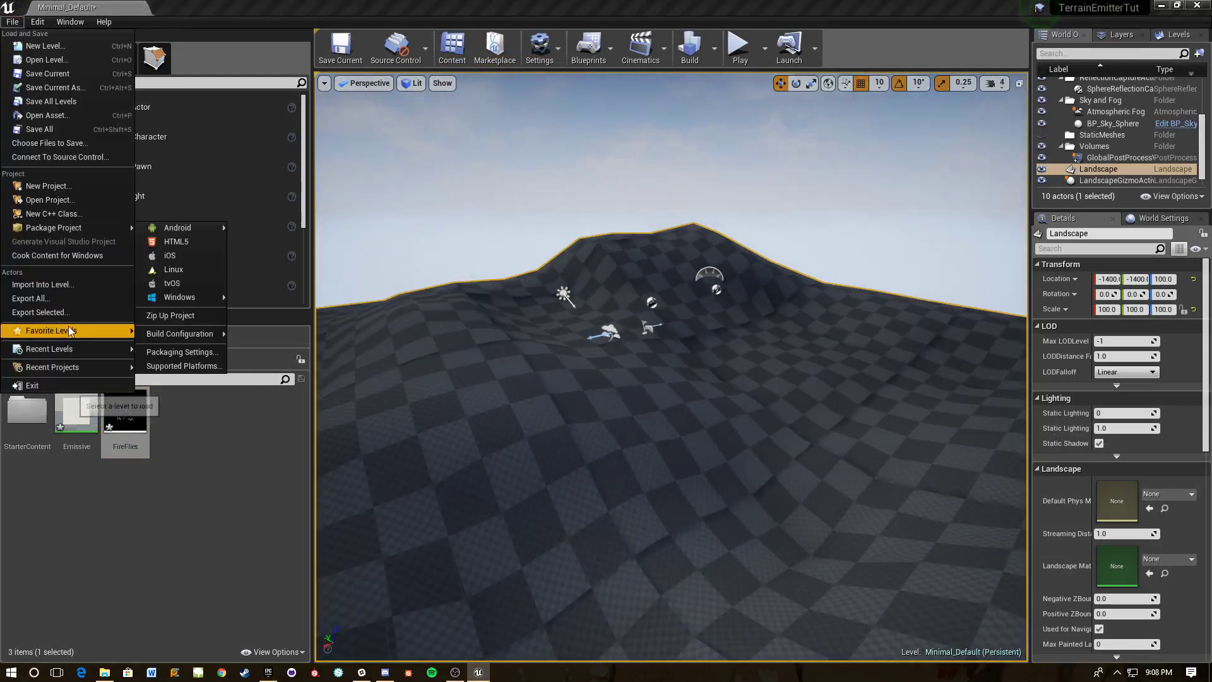
pyautogui.click(95, 311)
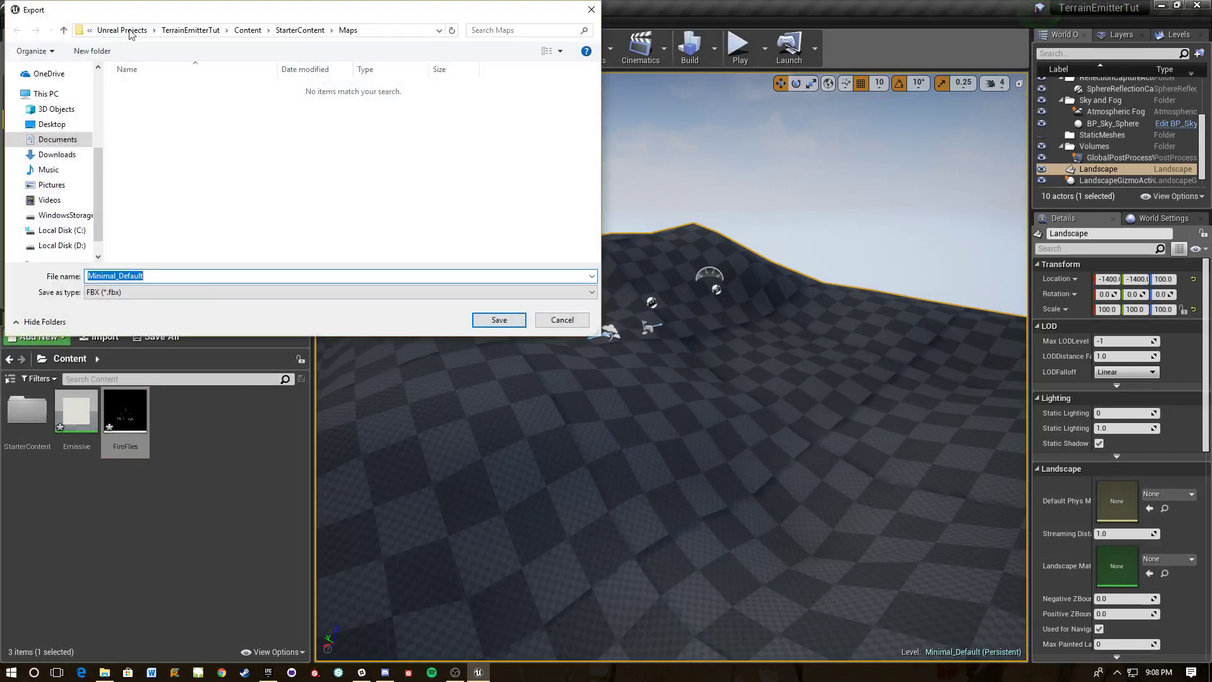
pyautogui.click(120, 30)
pyautogui.click(156, 30)
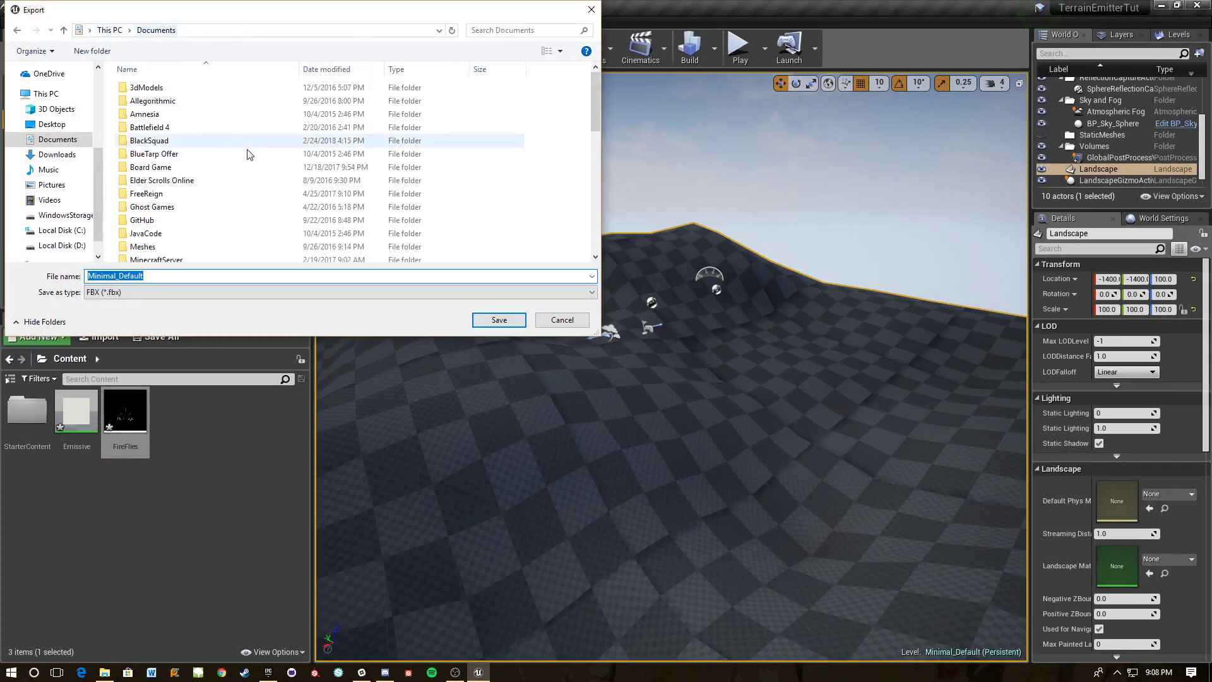
pyautogui.scroll(2, 186, 209)
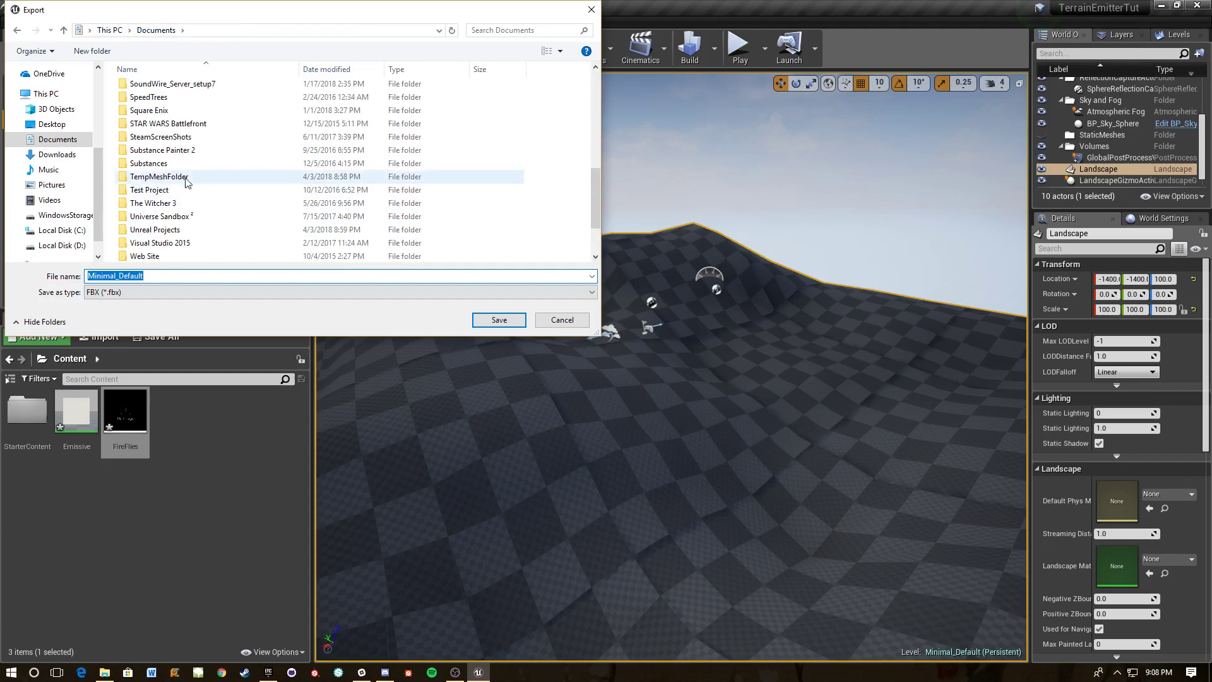
pyautogui.scroll(-2, 186, 190)
pyautogui.scroll(2, 187, 172)
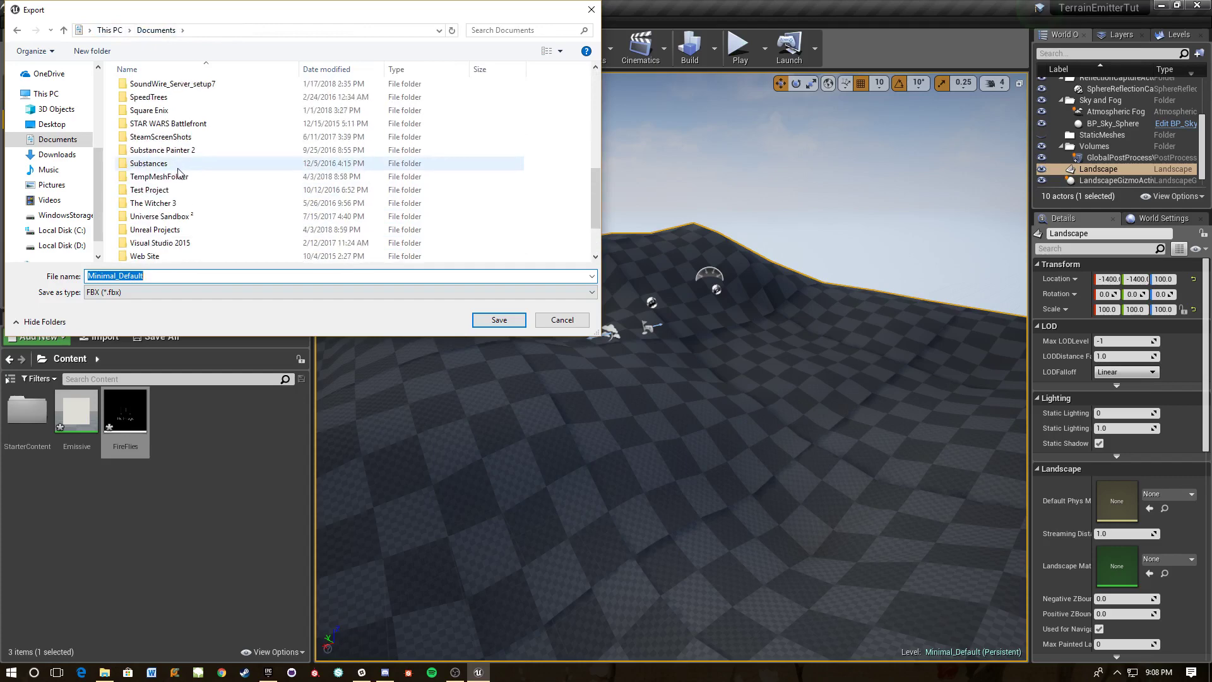
pyautogui.click(178, 177)
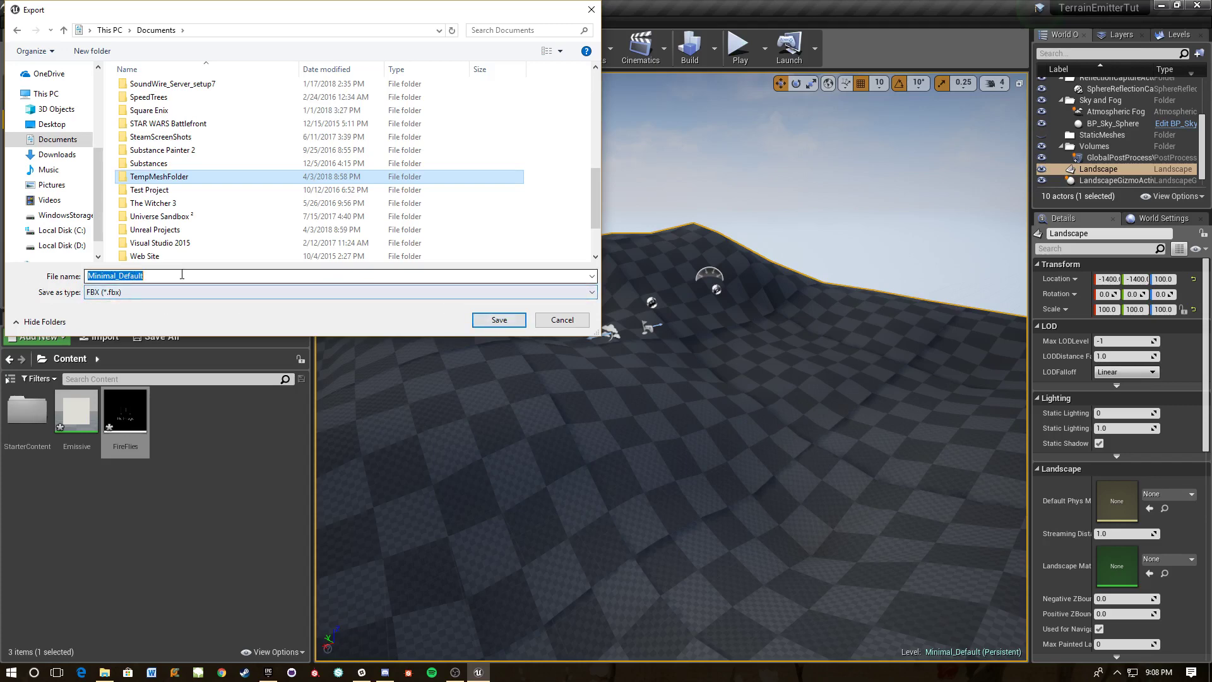
pyautogui.doubleClick(91, 275)
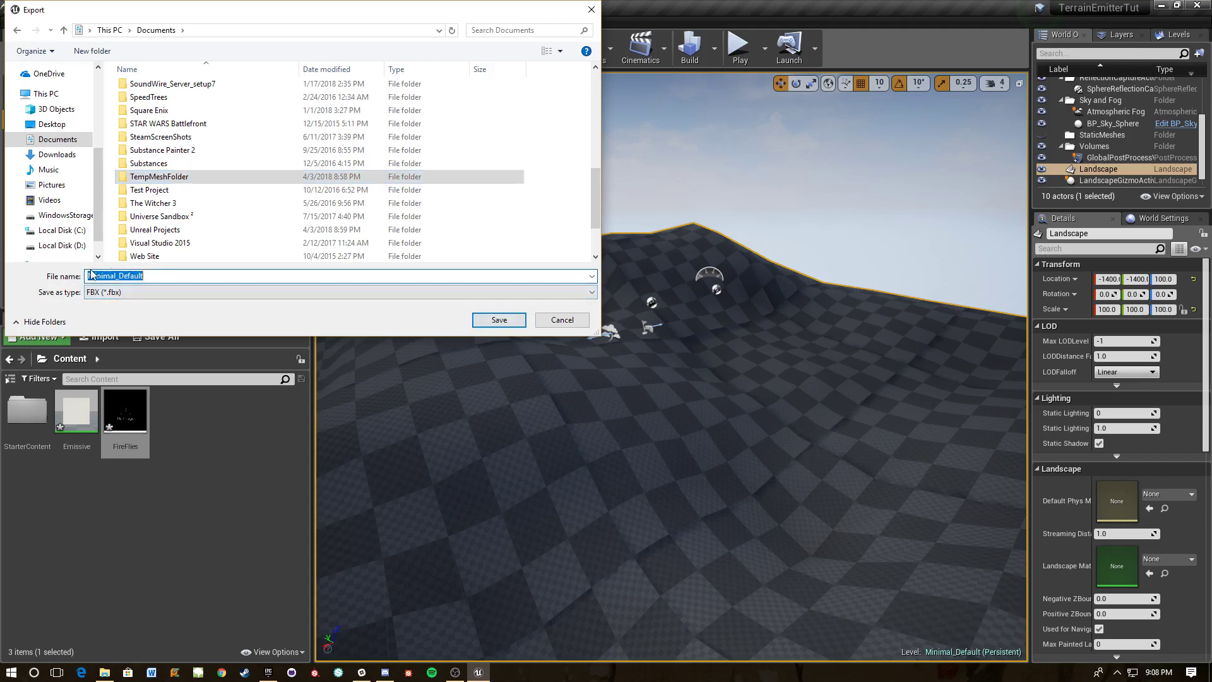
pyautogui.doubleClick(166, 180)
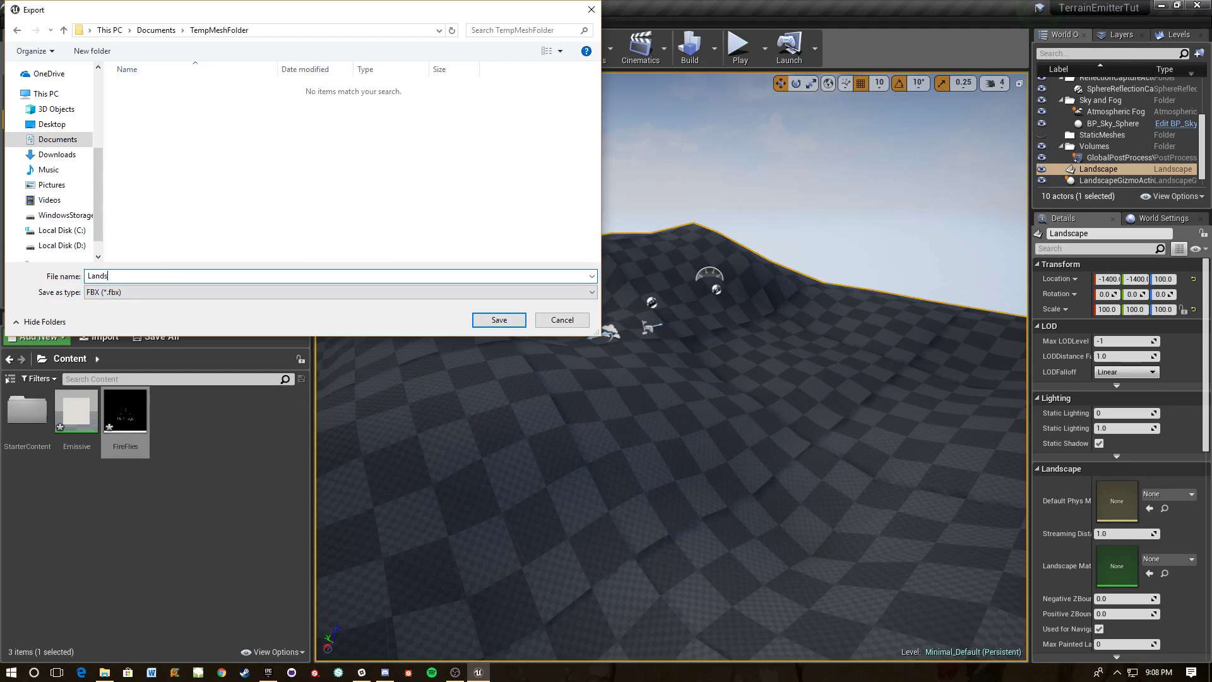
# Step: Name the FBX file LandscapeMesh and export it with the default FBX 2013 options
pyautogui.write('LandscapeMesh')
pyautogui.press('Return')
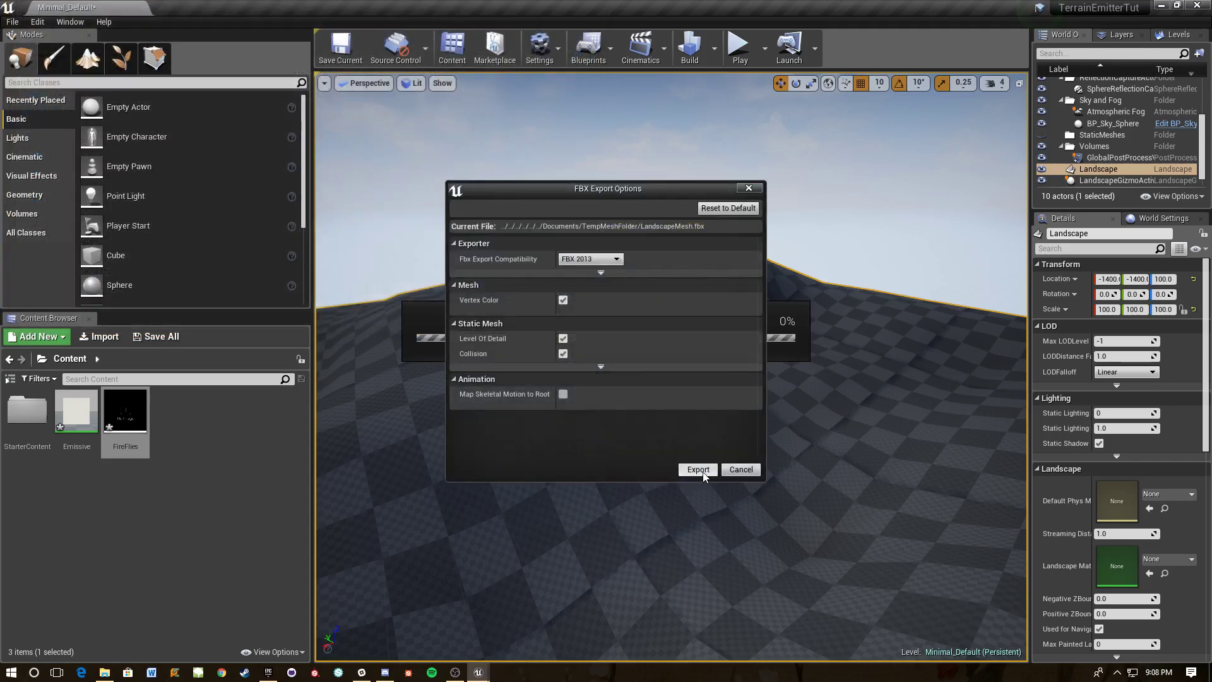
pyautogui.click(698, 470)
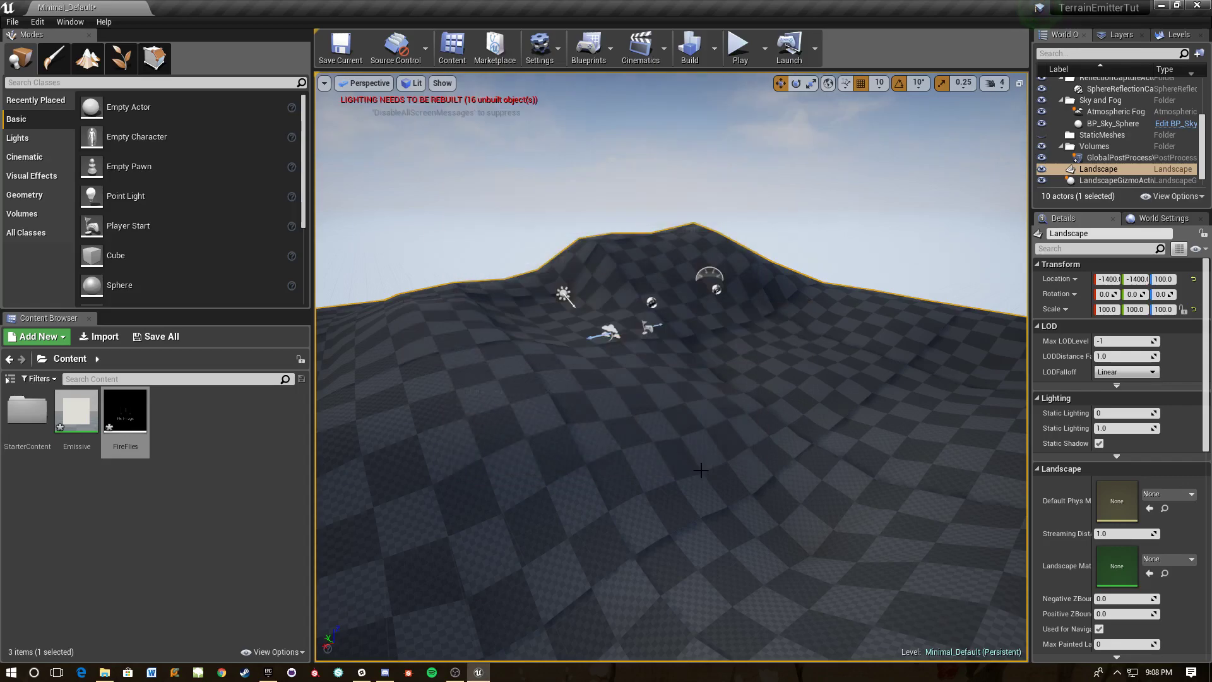
# Step: Import LandscapeMesh from TempMeshFolder in Documents as a skeletal mesh and close the message log
pyautogui.click(99, 336)
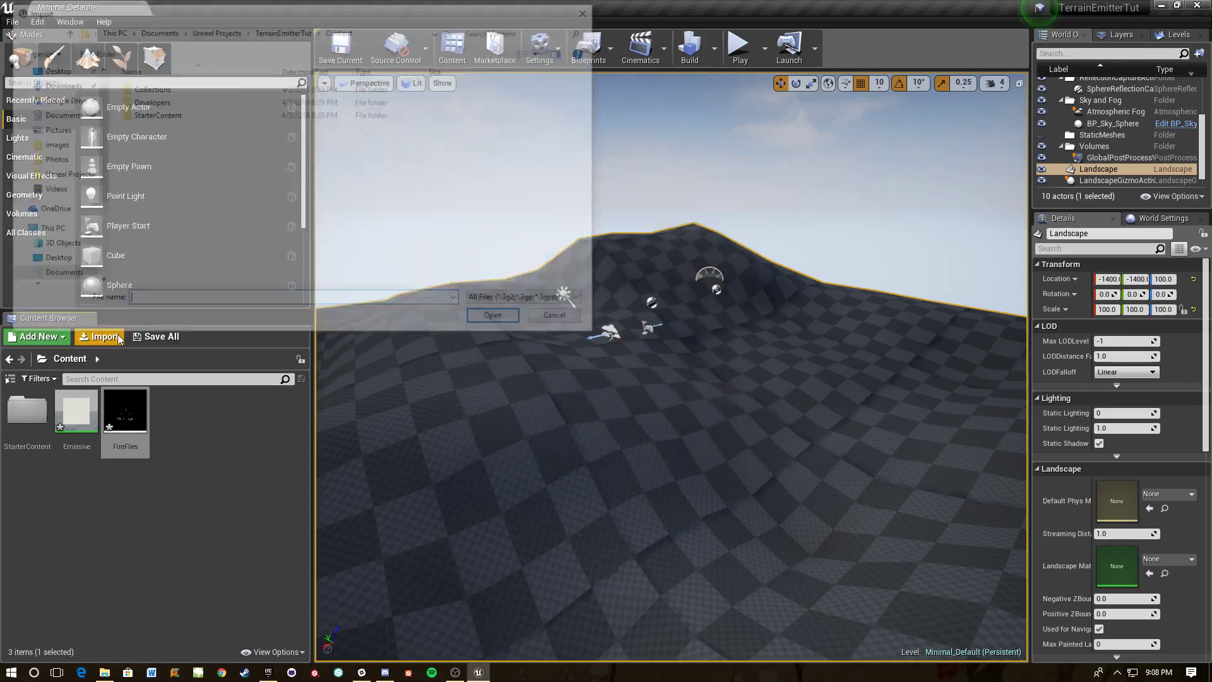
pyautogui.click(155, 30)
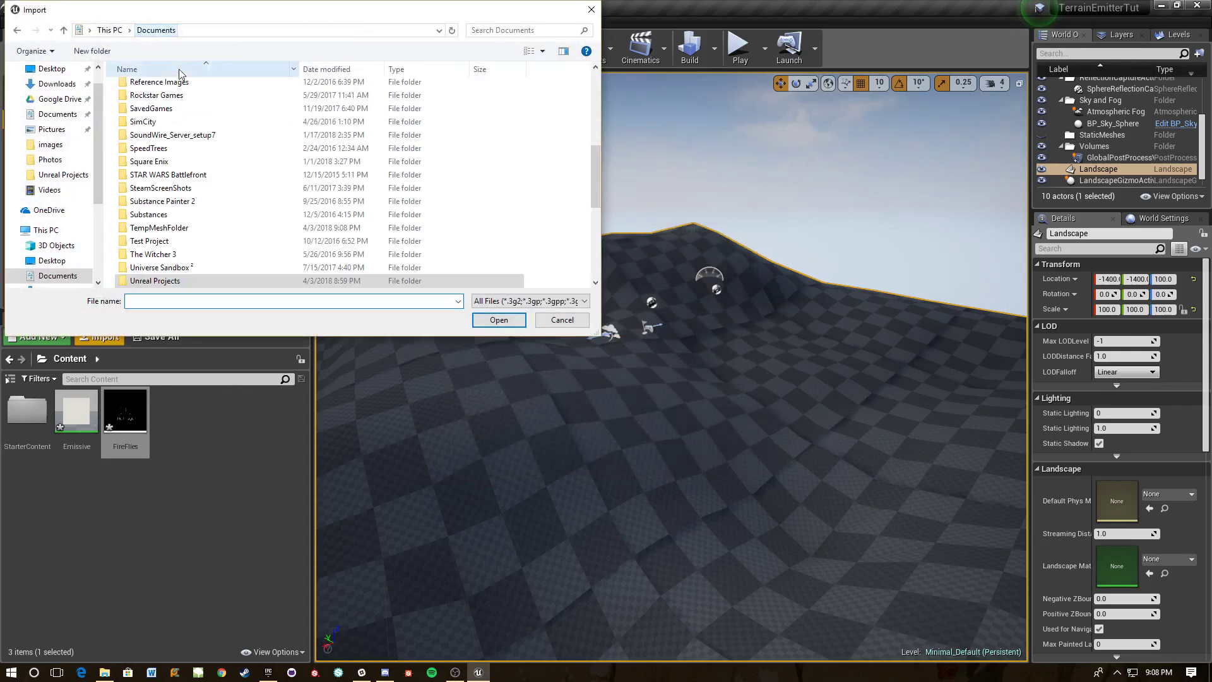
pyautogui.doubleClick(160, 228)
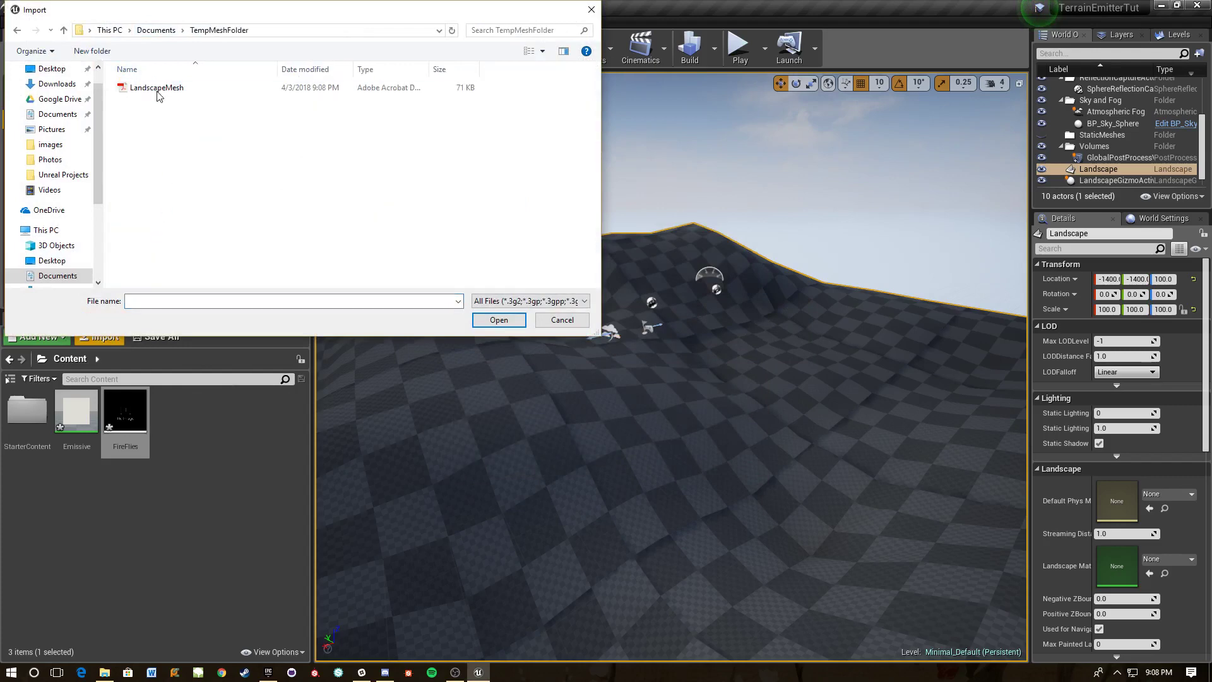
pyautogui.click(155, 88)
pyautogui.click(498, 320)
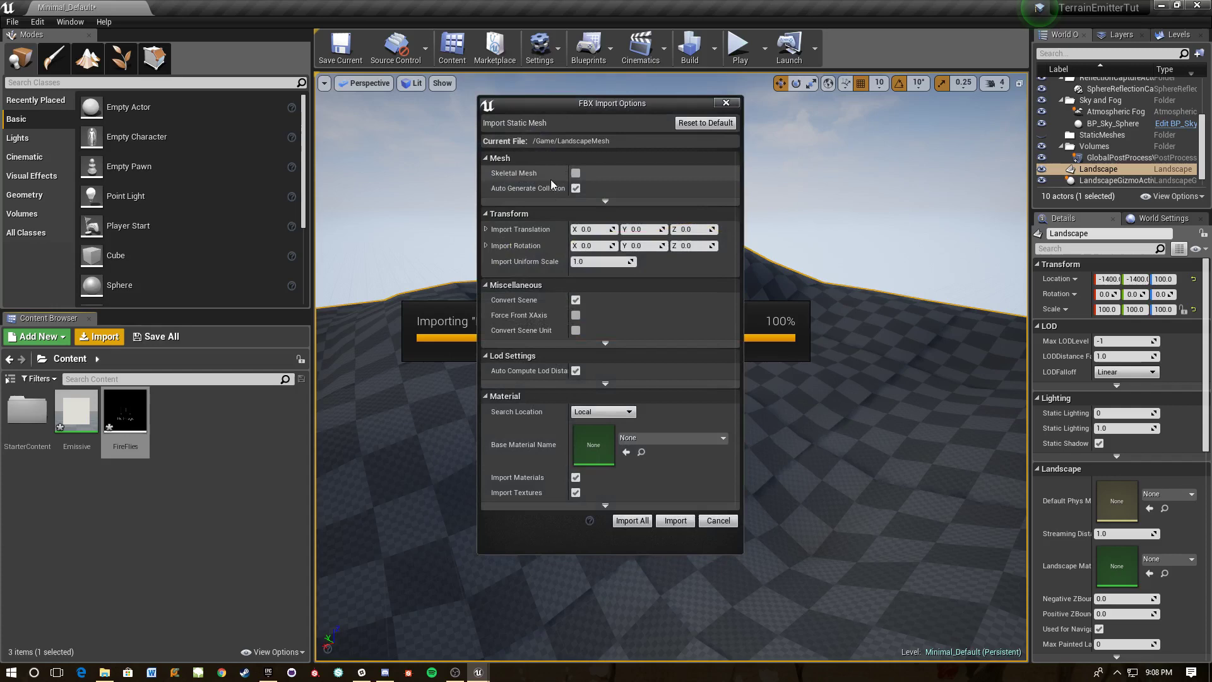
pyautogui.click(576, 173)
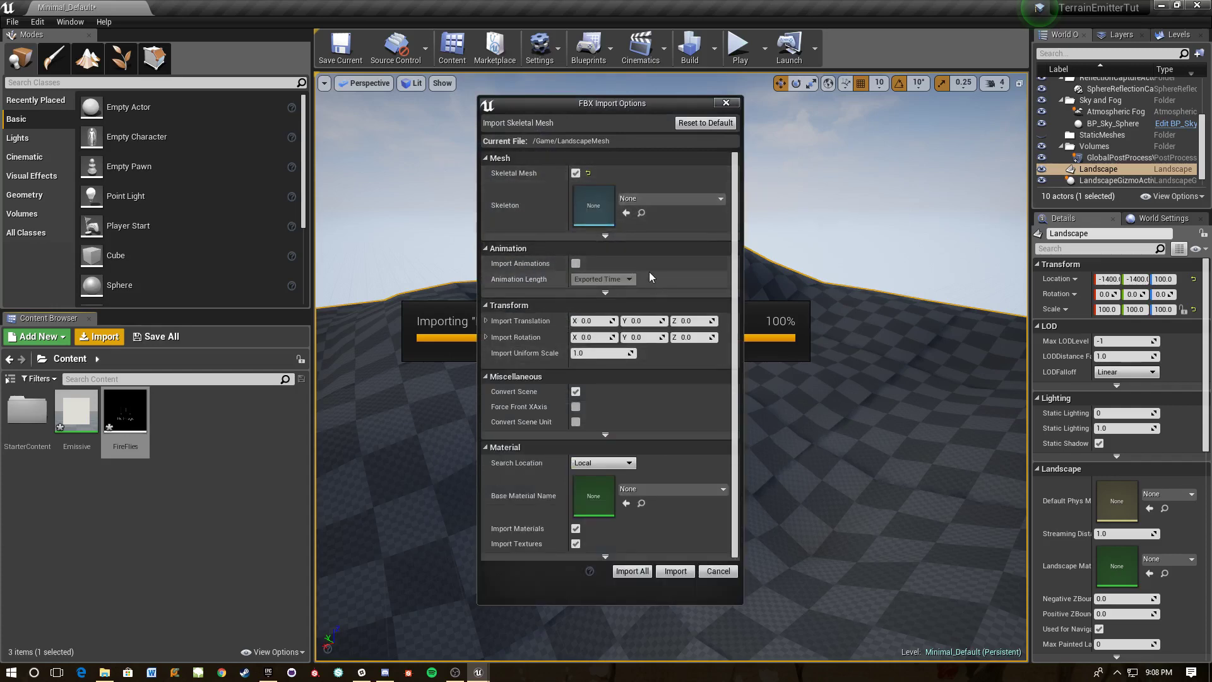
pyautogui.click(674, 572)
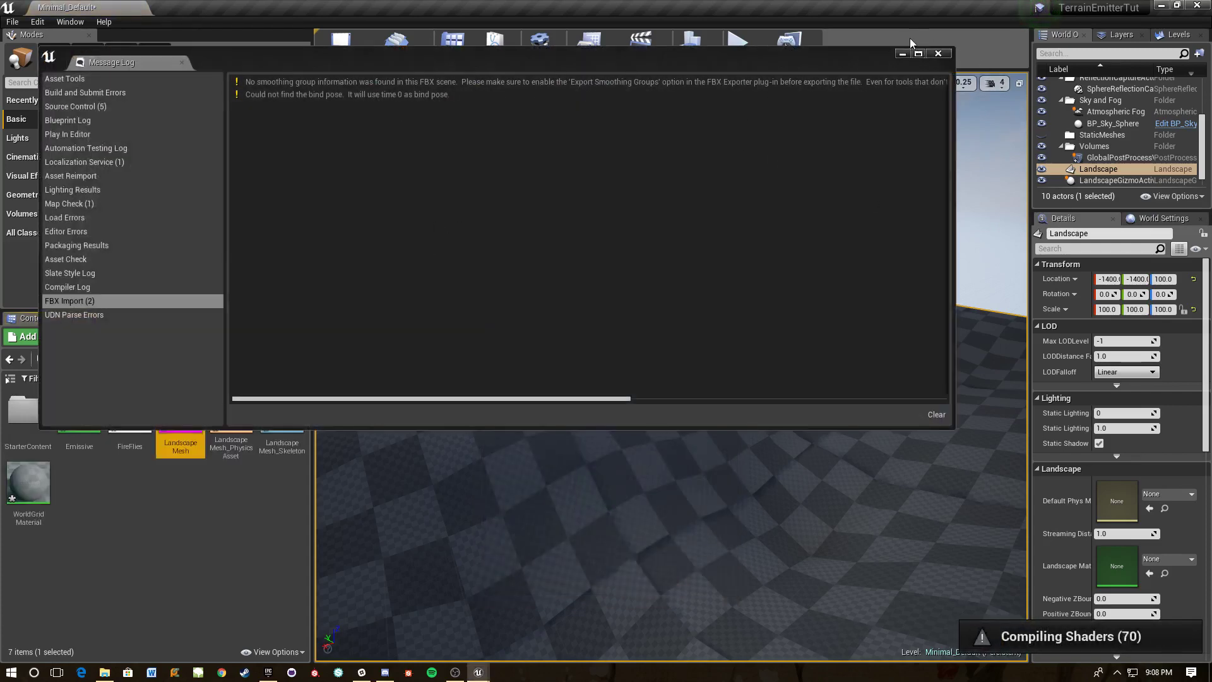
pyautogui.click(940, 54)
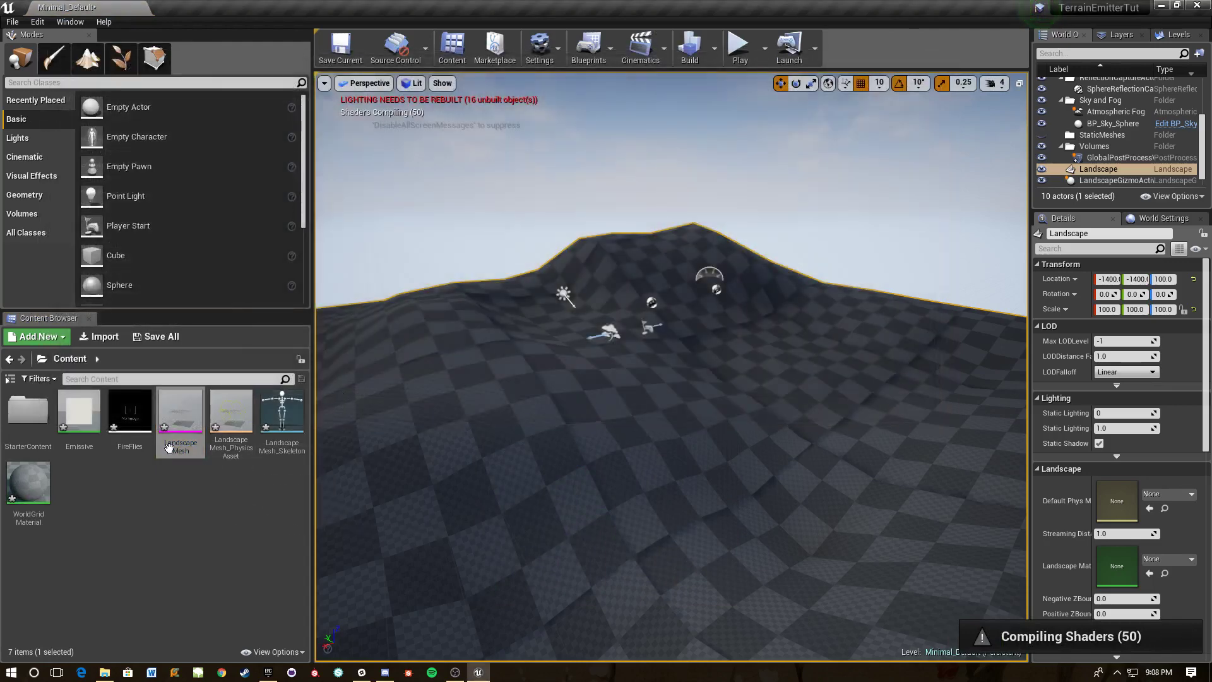
# Step: Open the imported LandscapeMesh, check the bone name in its skeleton tree, and close both asset editors
pyautogui.doubleClick(182, 405)
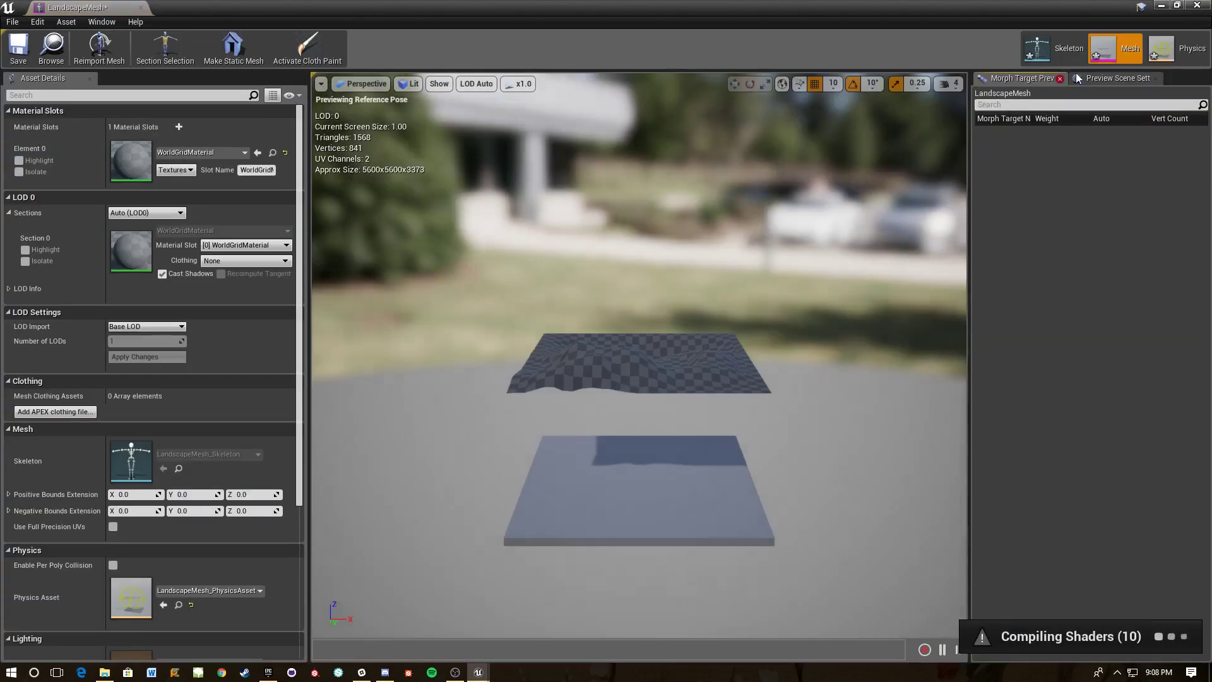
pyautogui.click(1064, 52)
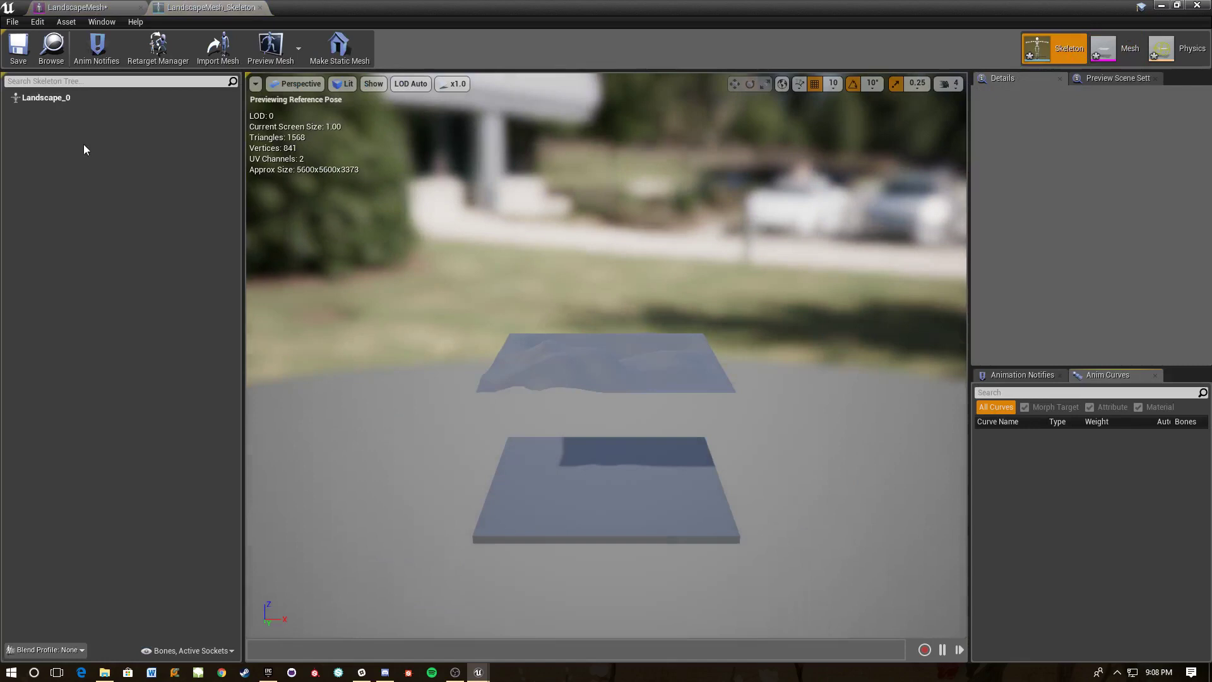
pyautogui.click(260, 7)
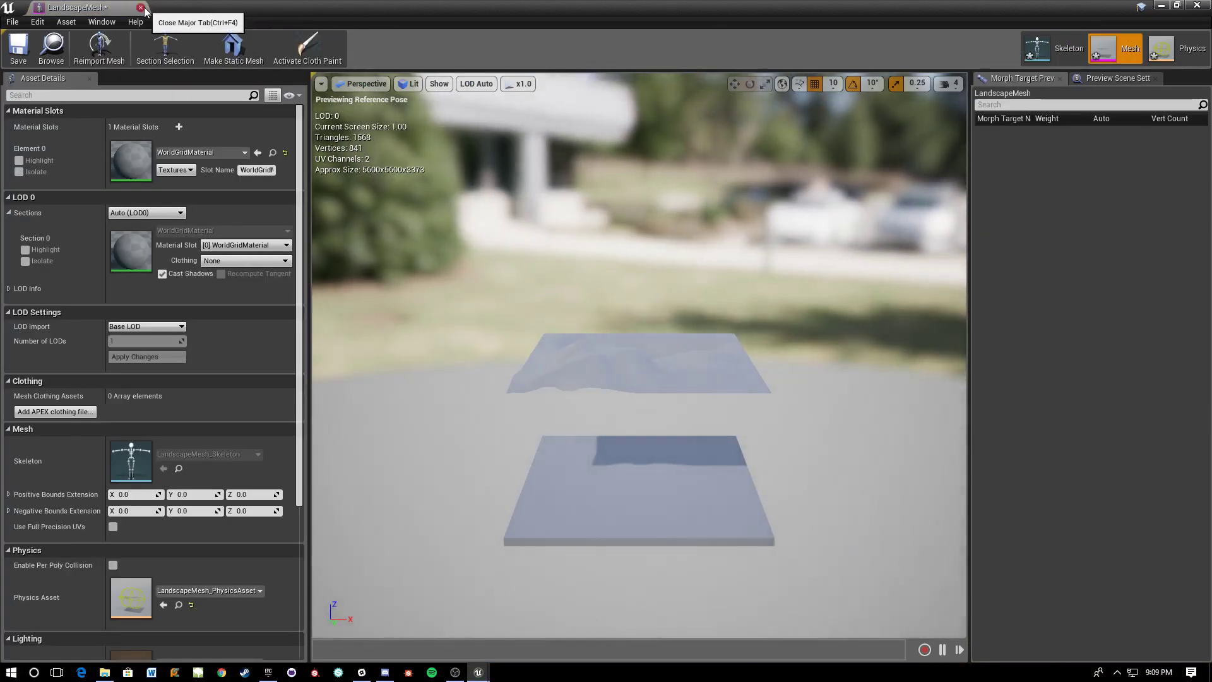
pyautogui.click(1062, 51)
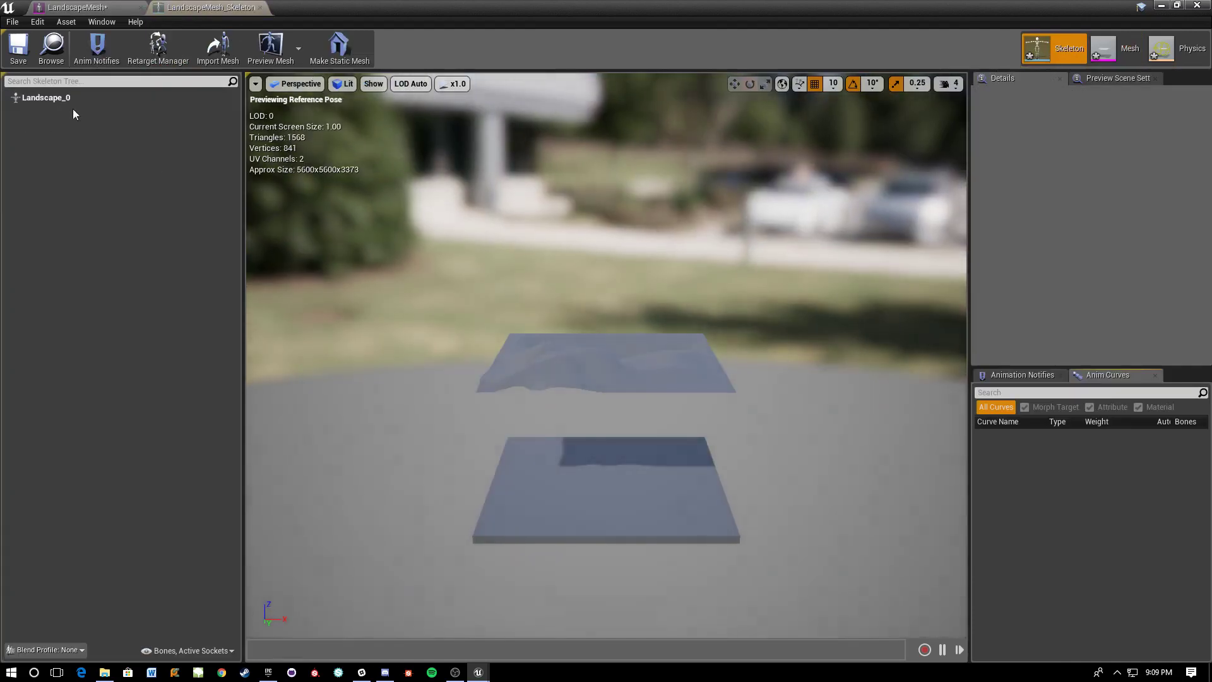
pyautogui.click(260, 7)
pyautogui.click(140, 8)
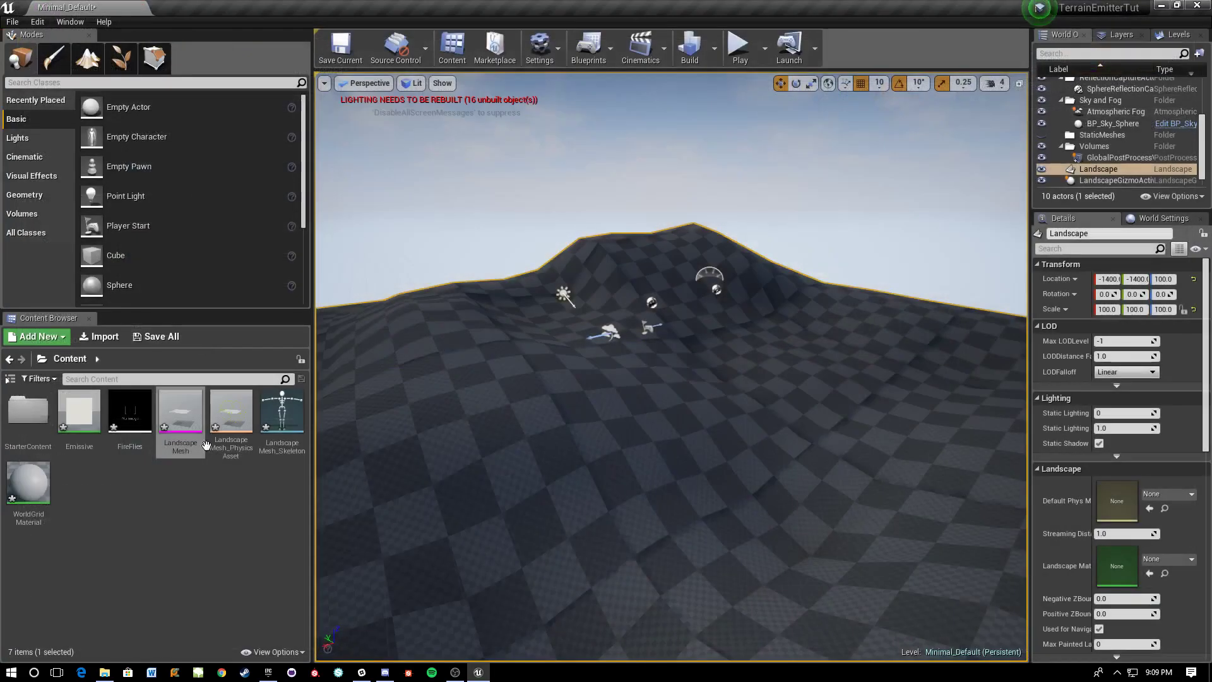
# Step: Add Landscape_0 as a valid associated bone in the FireFlies Skel Vert/Surf Location module and close the particle editor
pyautogui.doubleClick(132, 412)
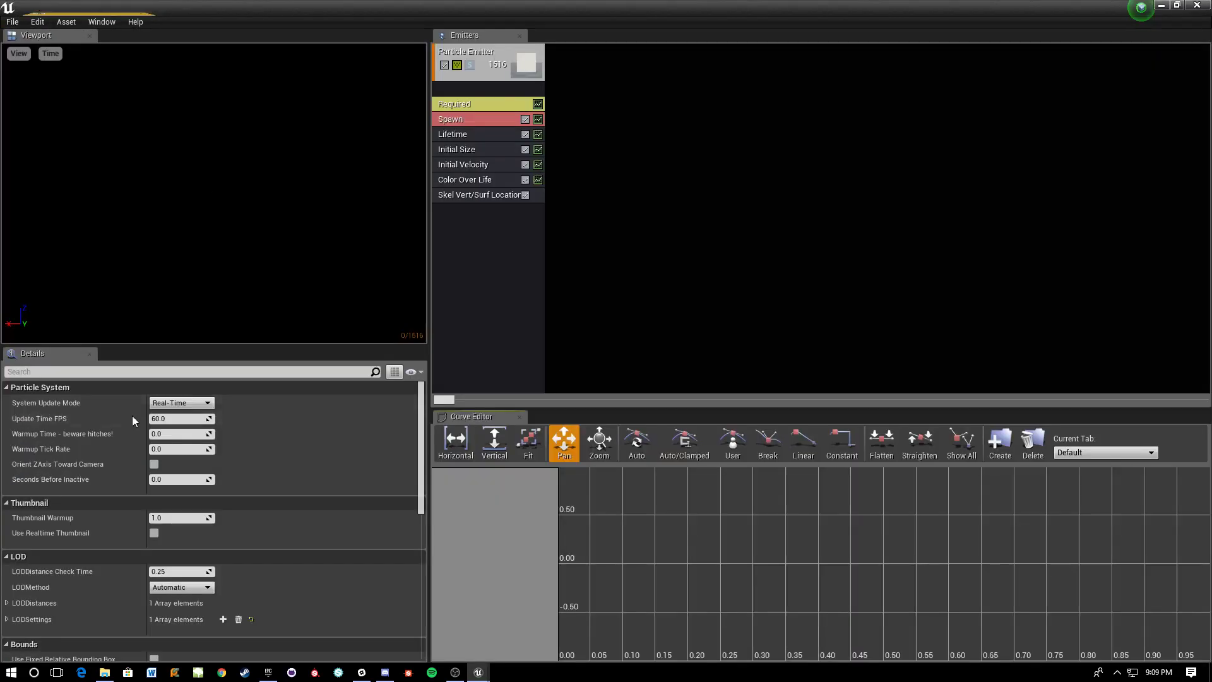
pyautogui.click(473, 196)
pyautogui.scroll(-2, 186, 485)
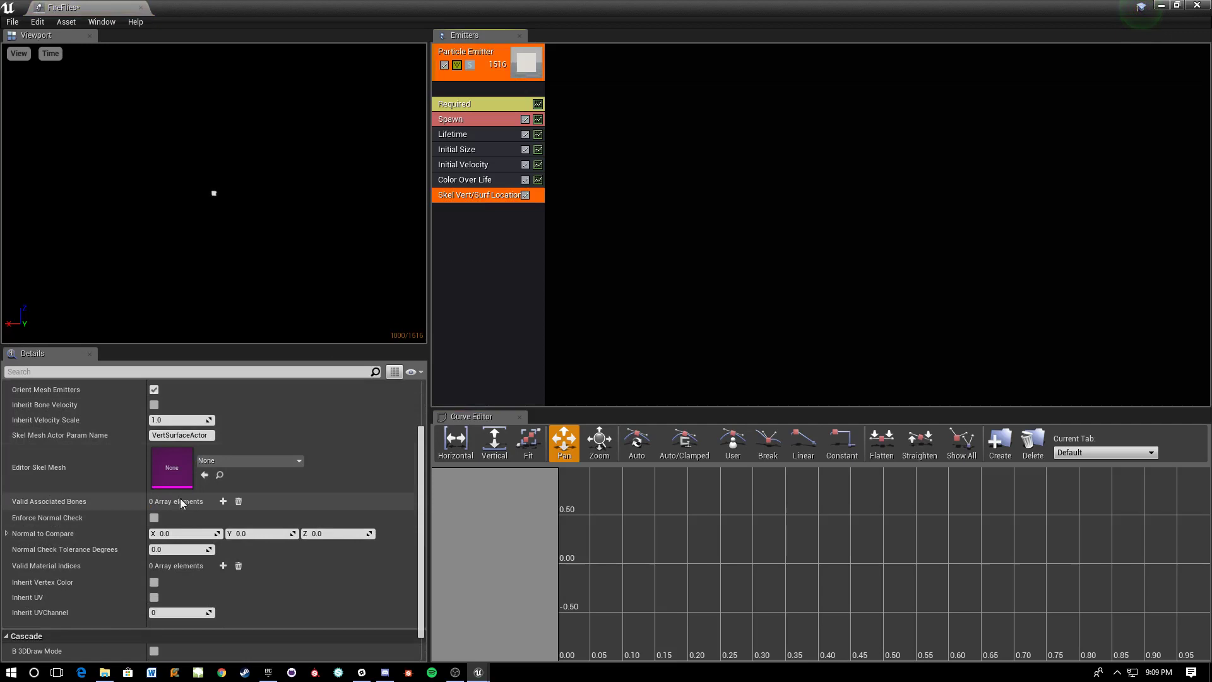
pyautogui.click(222, 501)
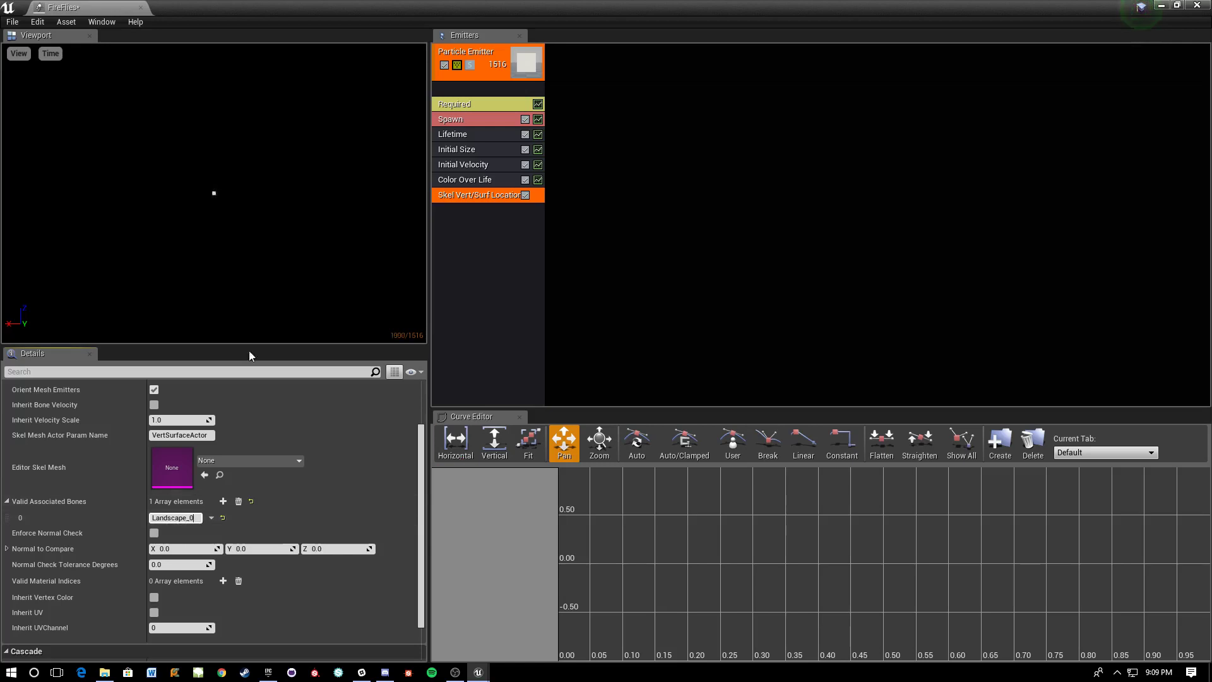
pyautogui.click(141, 9)
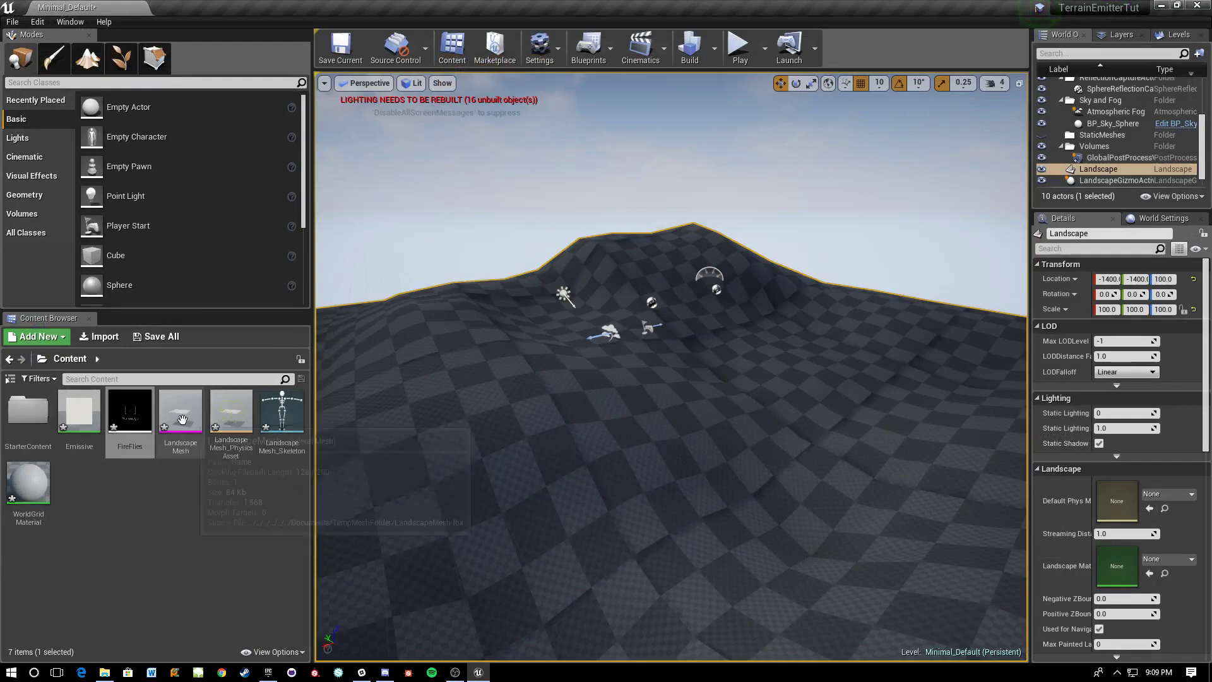
# Step: Place the LandscapeMesh skeletal mesh in the level at about X 780, Y -430, Z 550, and select the original Landscape
pyautogui.moveTo(182, 419); pyautogui.dragTo(497, 228)
pyautogui.moveTo(498, 228); pyautogui.dragTo(556, 284, button='right')
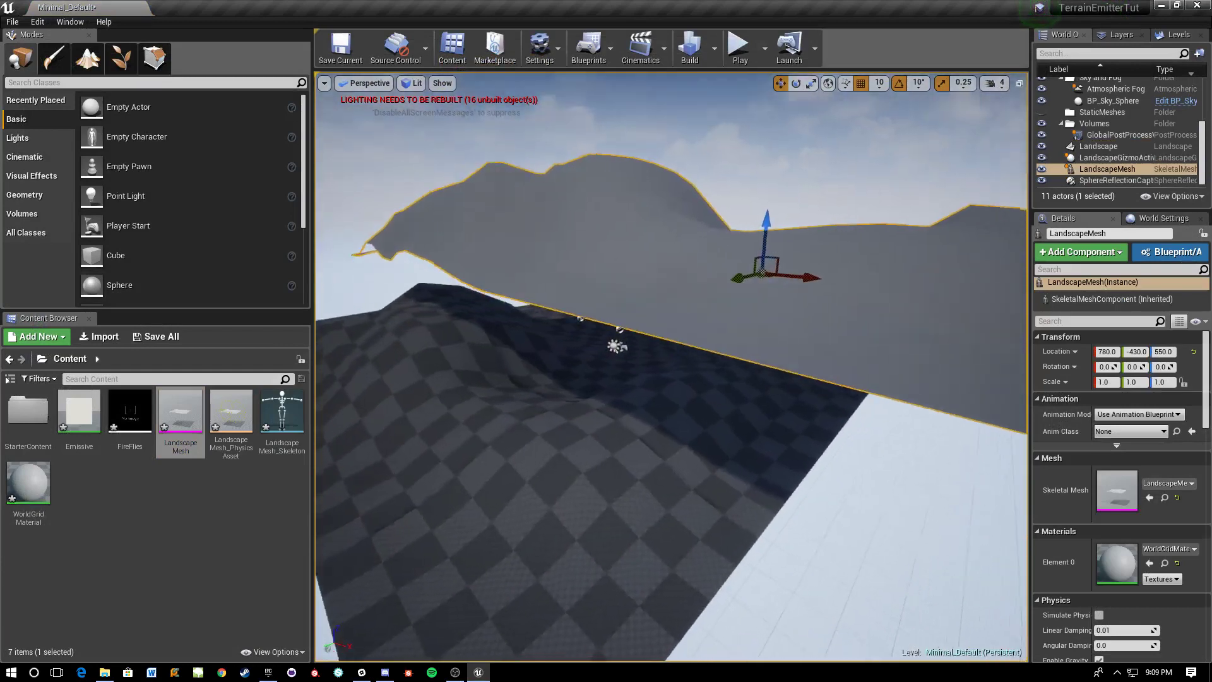
pyautogui.moveTo(934, 322); pyautogui.dragTo(560, 265, button='right')
pyautogui.click(533, 458)
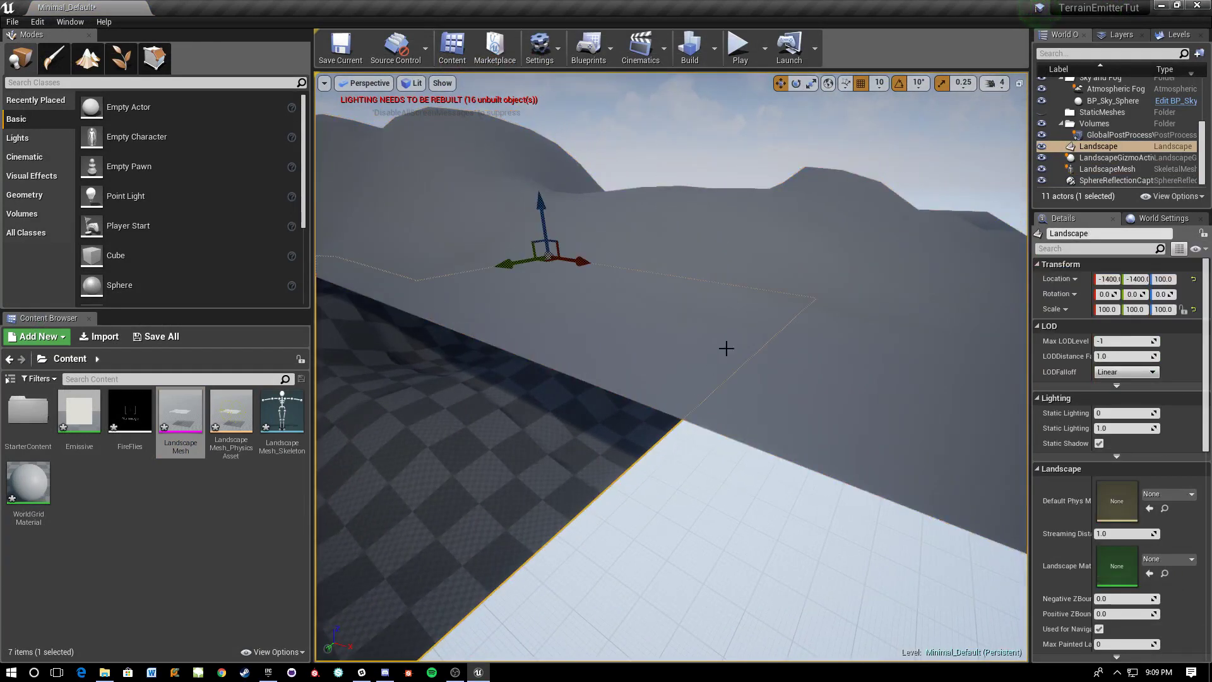
pyautogui.press('f')
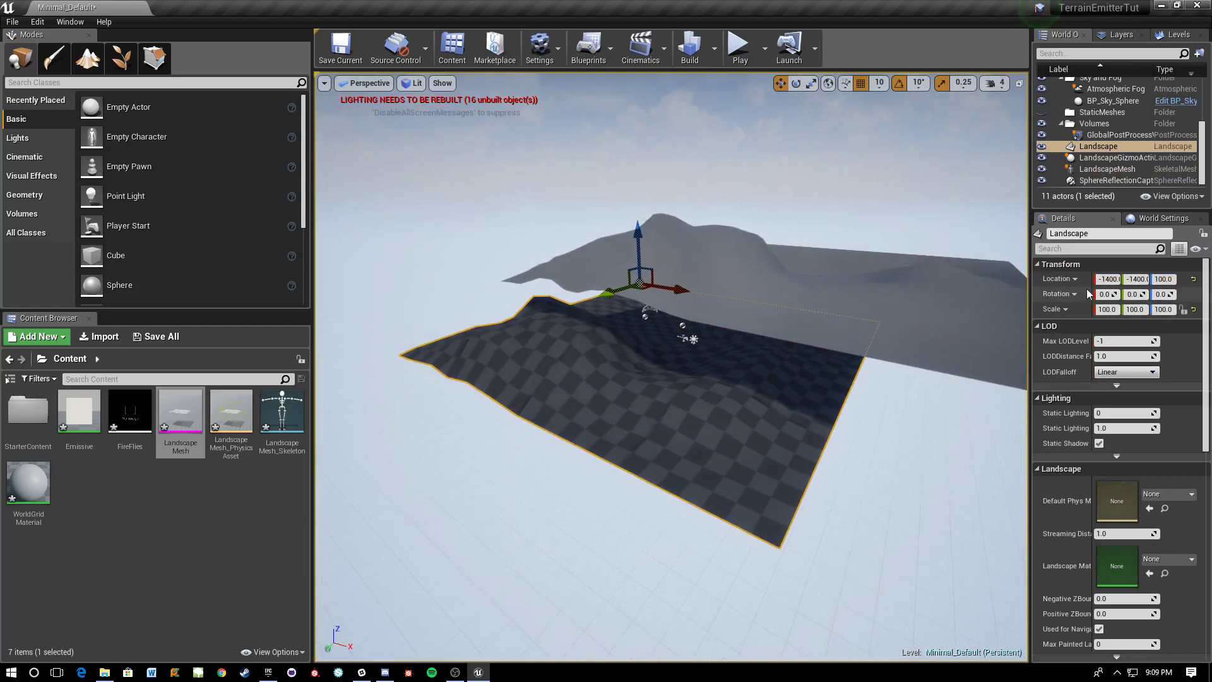
pyautogui.moveTo(676, 285)
pyautogui.mouseDown()
pyautogui.moveTo(606, 278)
pyautogui.moveTo(657, 284)
pyautogui.mouseUp()
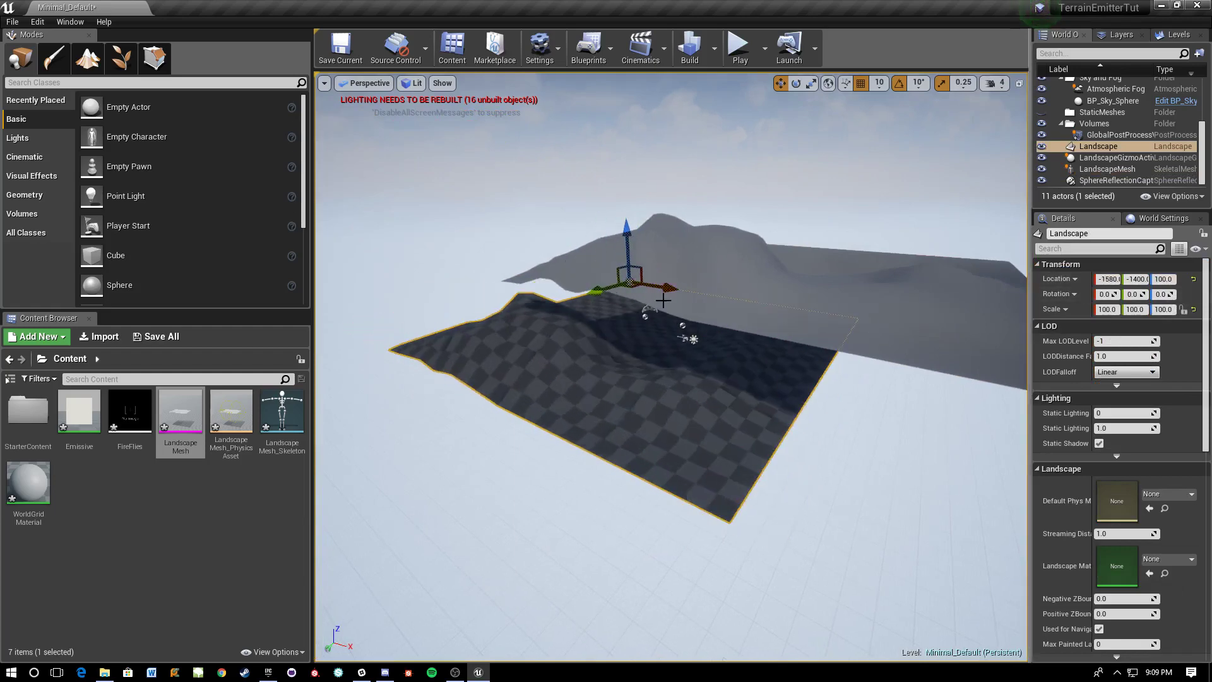
pyautogui.hotkey('ctrl', 'z')
# Step: Select the LandscapeMesh skeletal mesh and move it roughly over the original landscape, to about X 150, Y -100, Z 90
pyautogui.click(751, 297)
pyautogui.moveTo(790, 281); pyautogui.dragTo(707, 306)
pyautogui.moveTo(745, 324); pyautogui.dragTo(740, 324)
pyautogui.moveTo(739, 324); pyautogui.dragTo(543, 288, button='right')
pyautogui.press('w')
pyautogui.press('a')
pyautogui.moveTo(735, 247); pyautogui.dragTo(658, 245)
pyautogui.moveTo(705, 201); pyautogui.dragTo(704, 315)
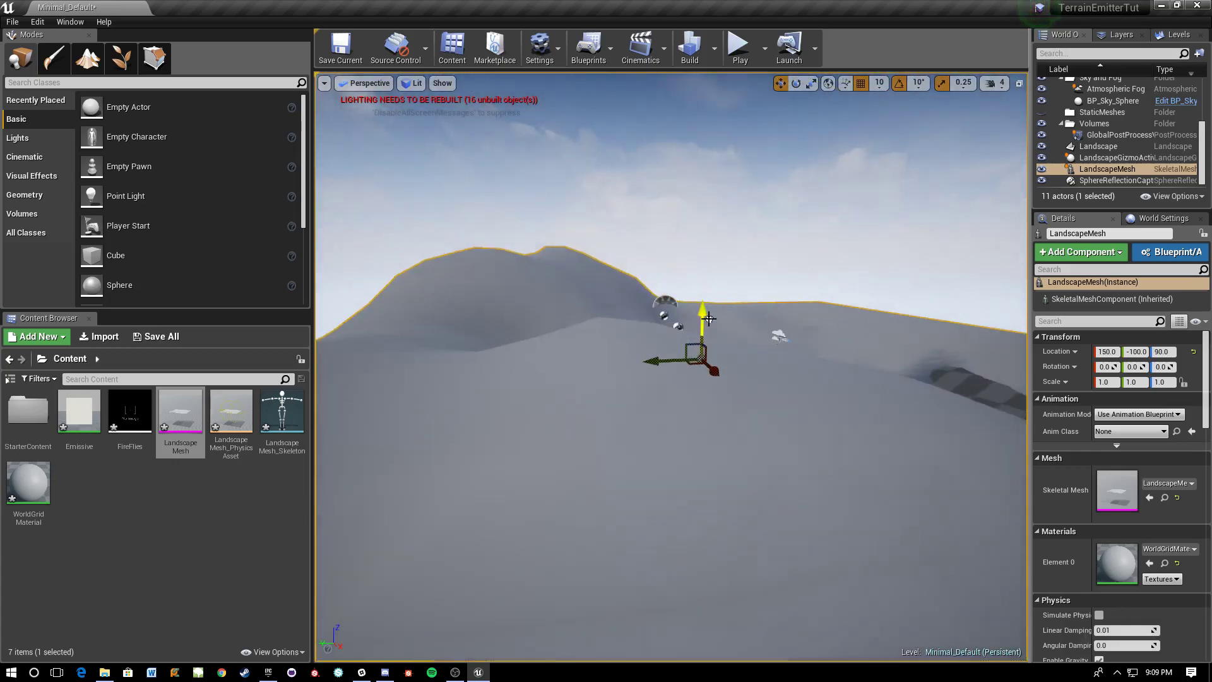
# Step: Align LandscapeMesh with the original landscape and raise it slightly above the surface, at X 0, Y 0, Z 20
pyautogui.moveTo(705, 316); pyautogui.dragTo(701, 385, button='right')
pyautogui.press('a')
pyautogui.press('s')
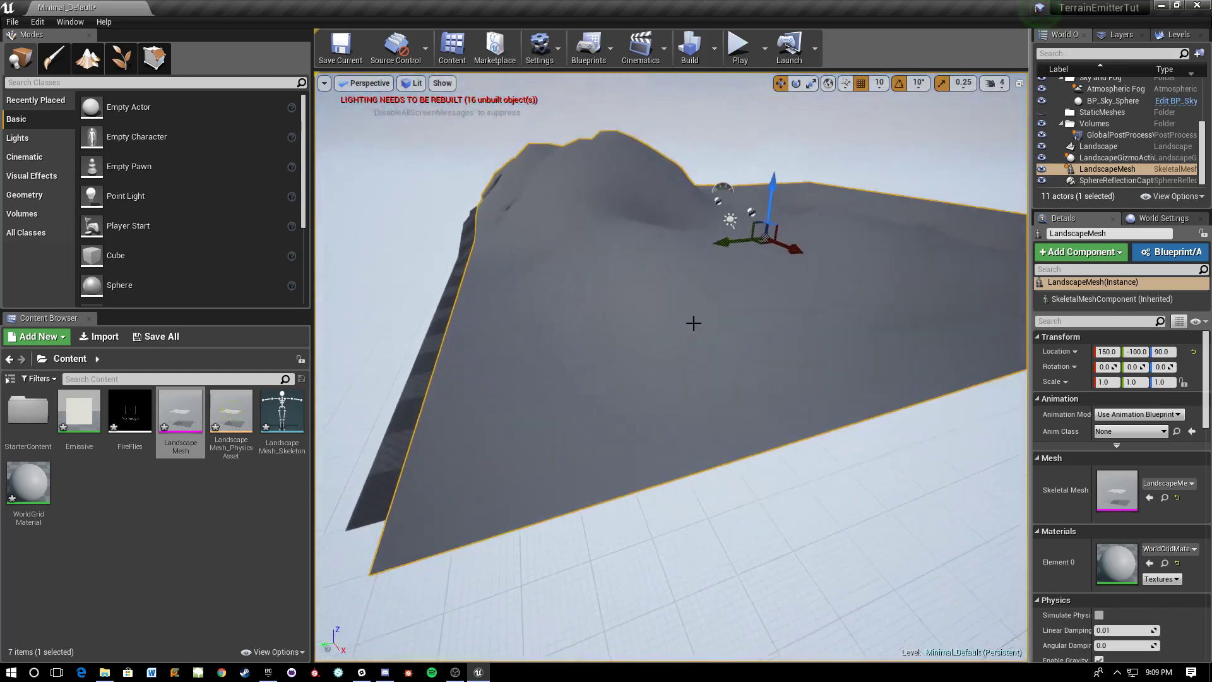
pyautogui.moveTo(730, 250)
pyautogui.mouseDown()
pyautogui.moveTo(713, 252)
pyautogui.moveTo(768, 255)
pyautogui.moveTo(749, 249)
pyautogui.mouseUp()
pyautogui.moveTo(743, 197); pyautogui.dragTo(742, 215)
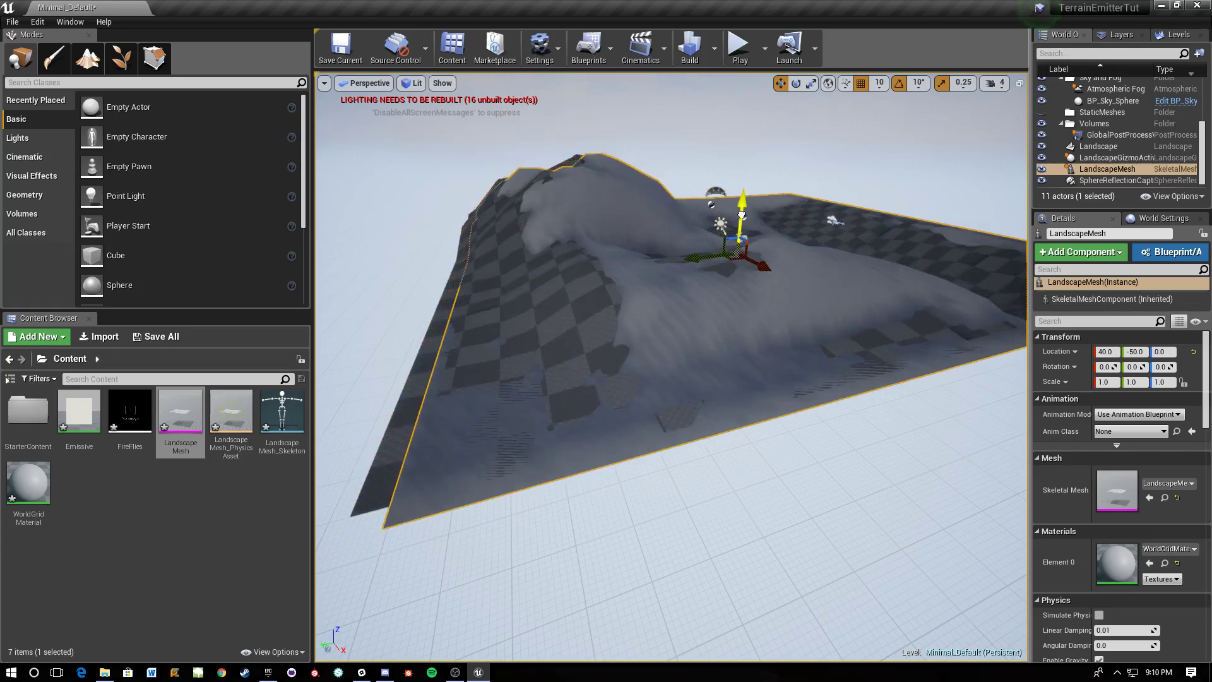
pyautogui.moveTo(698, 253); pyautogui.dragTo(752, 265)
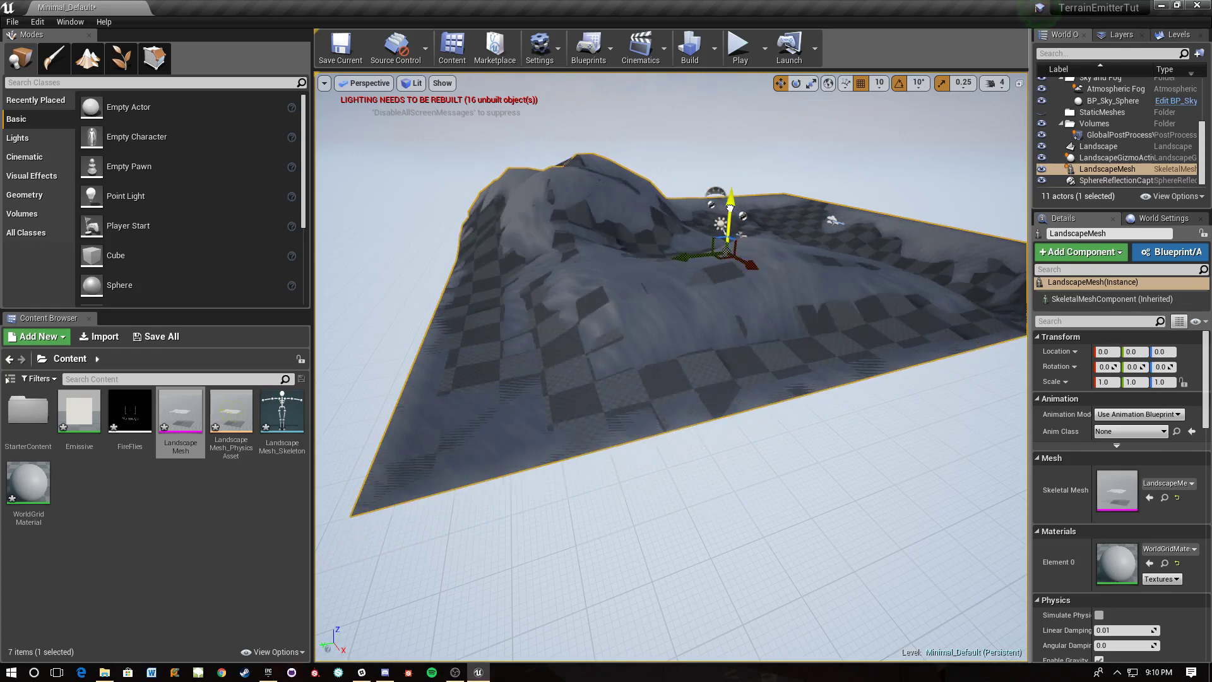
pyautogui.moveTo(730, 207); pyautogui.dragTo(732, 205)
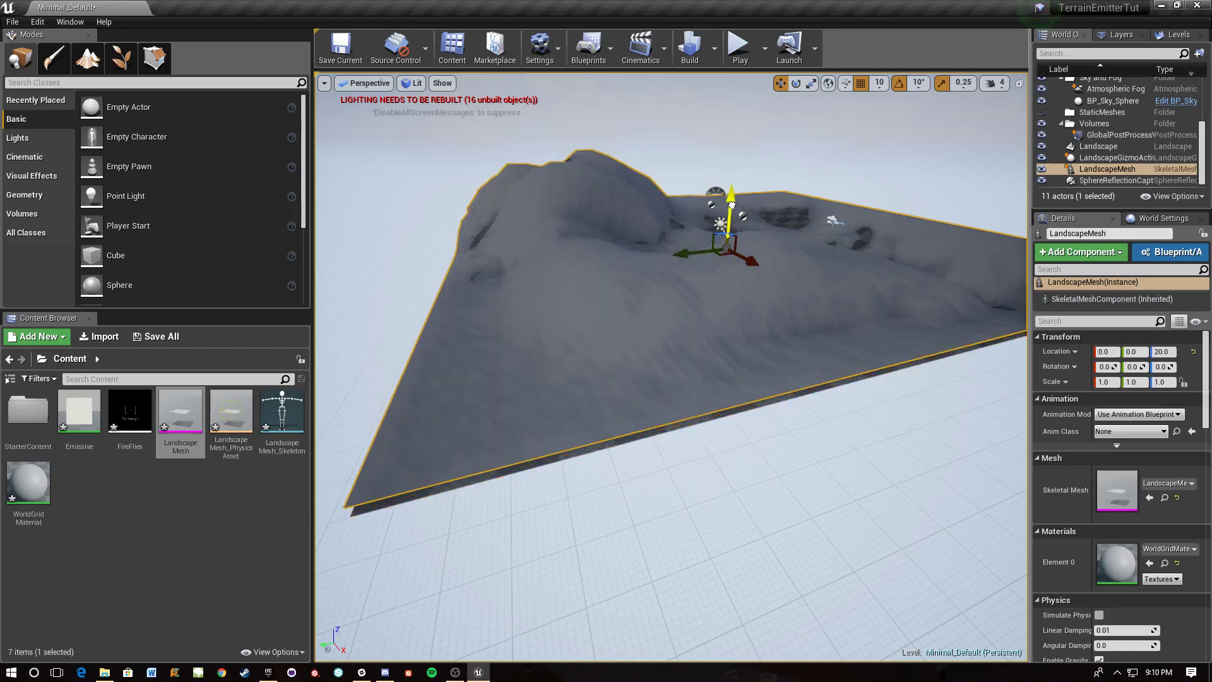
# Step: Create a material named Invisible, open it, and set its blend mode to Translucent
pyautogui.rightClick(113, 499)
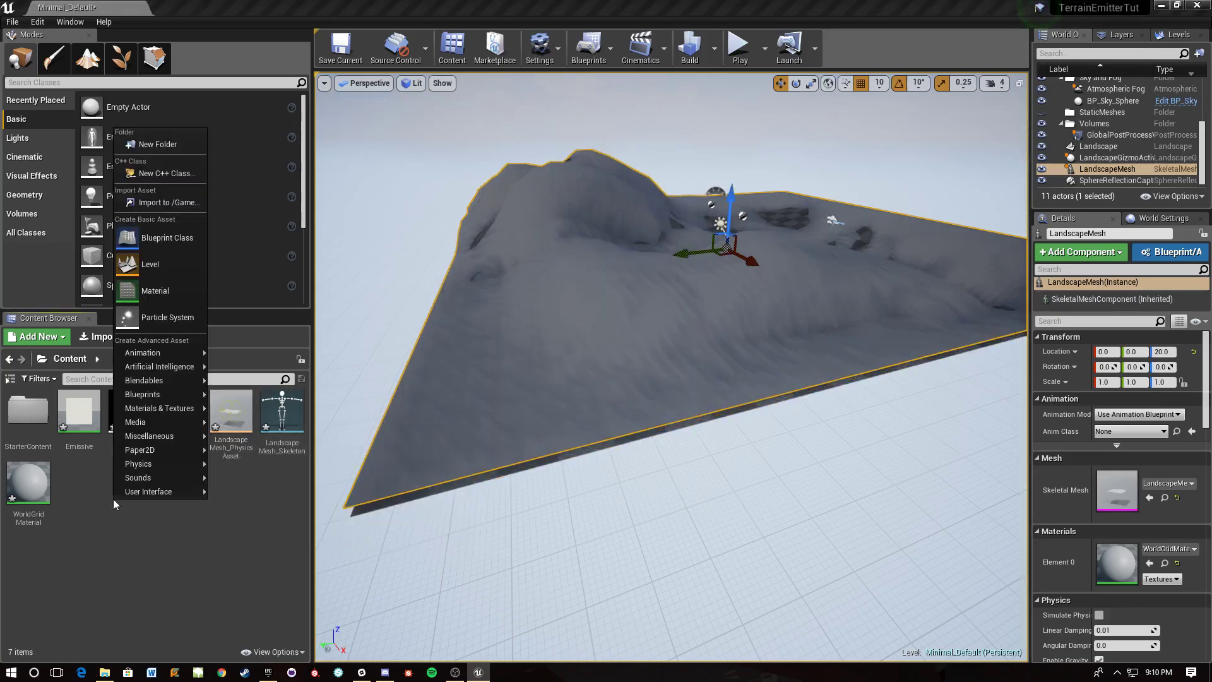
pyautogui.click(153, 290)
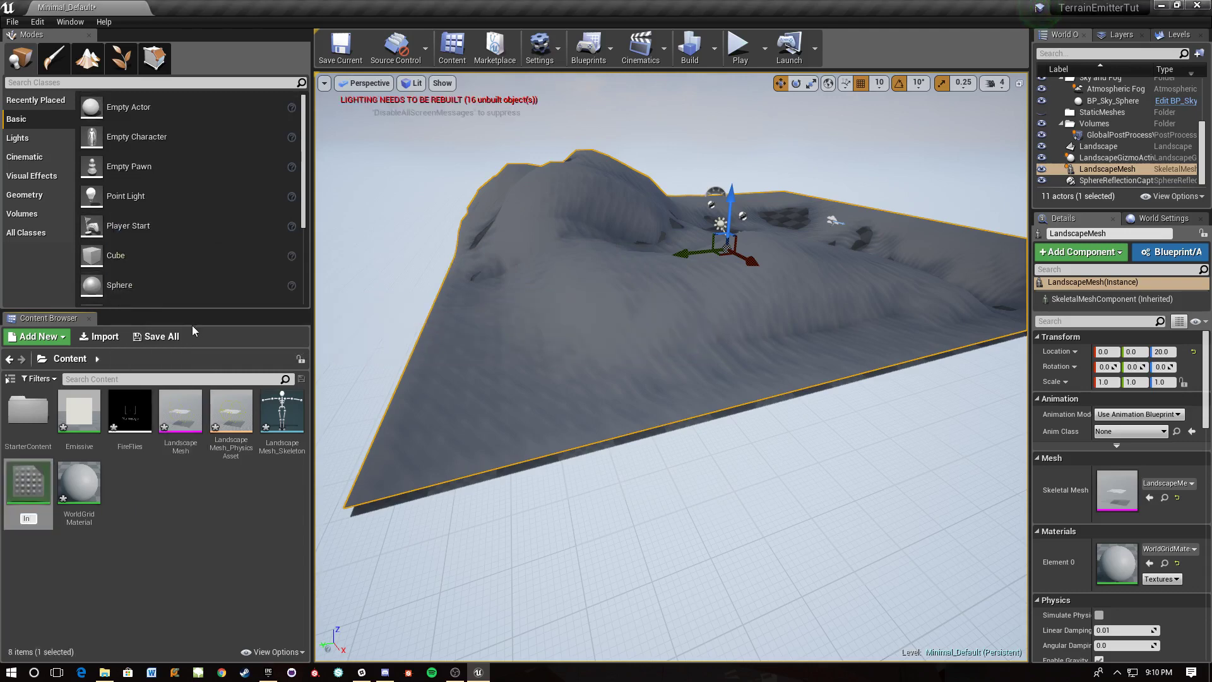
pyautogui.write('Invisible')
pyautogui.press('Return')
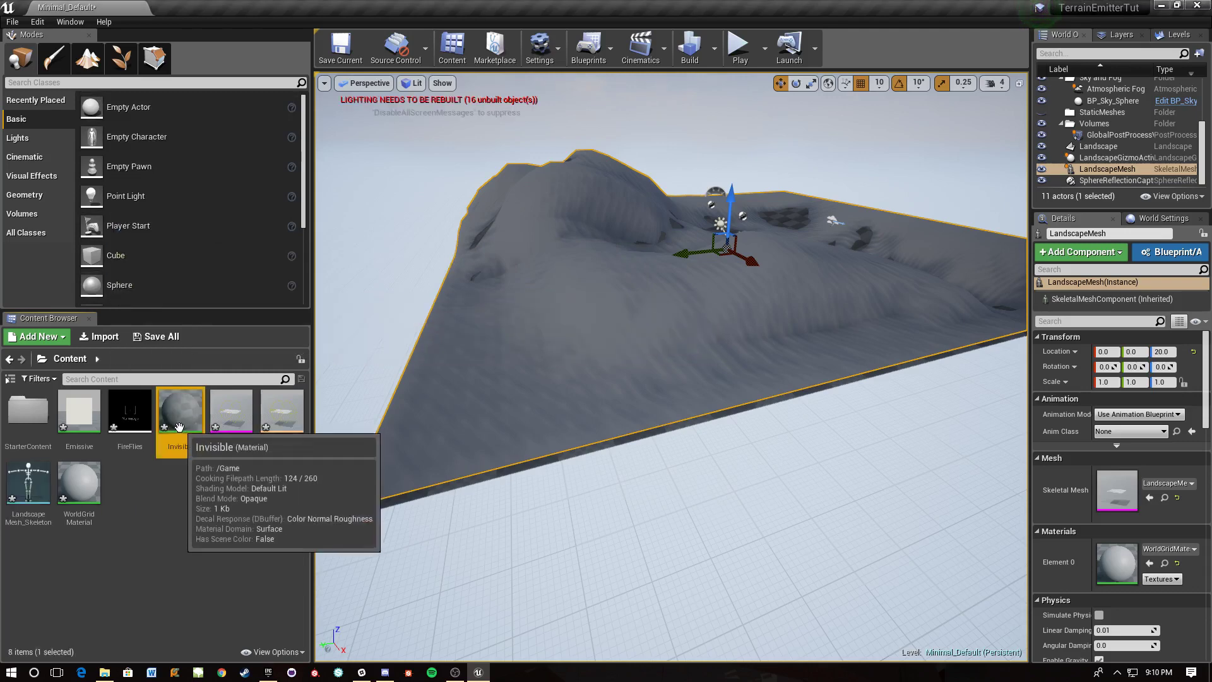
pyautogui.doubleClick(188, 415)
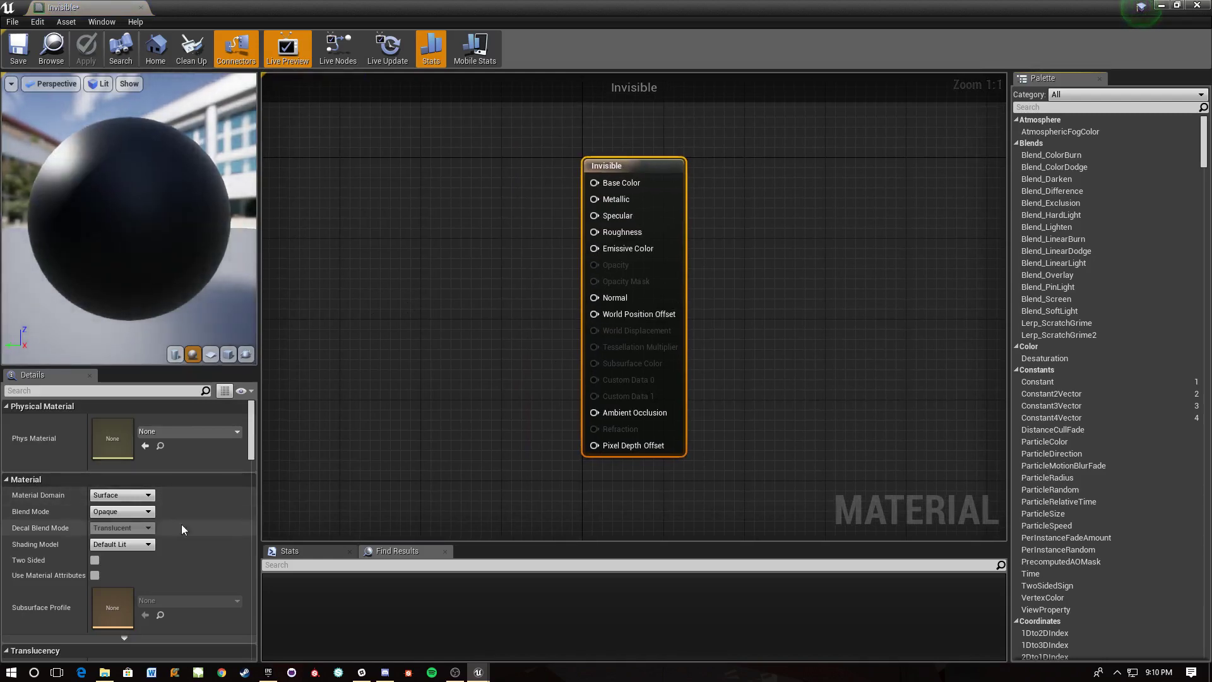
pyautogui.click(122, 511)
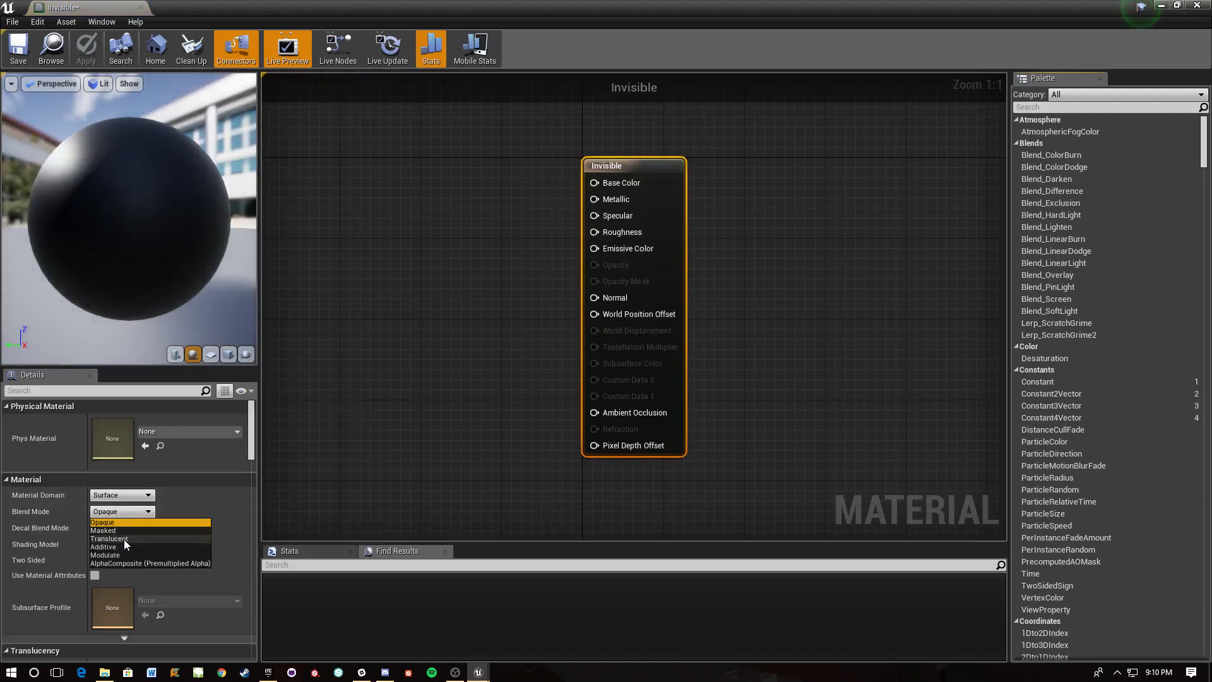
pyautogui.click(124, 539)
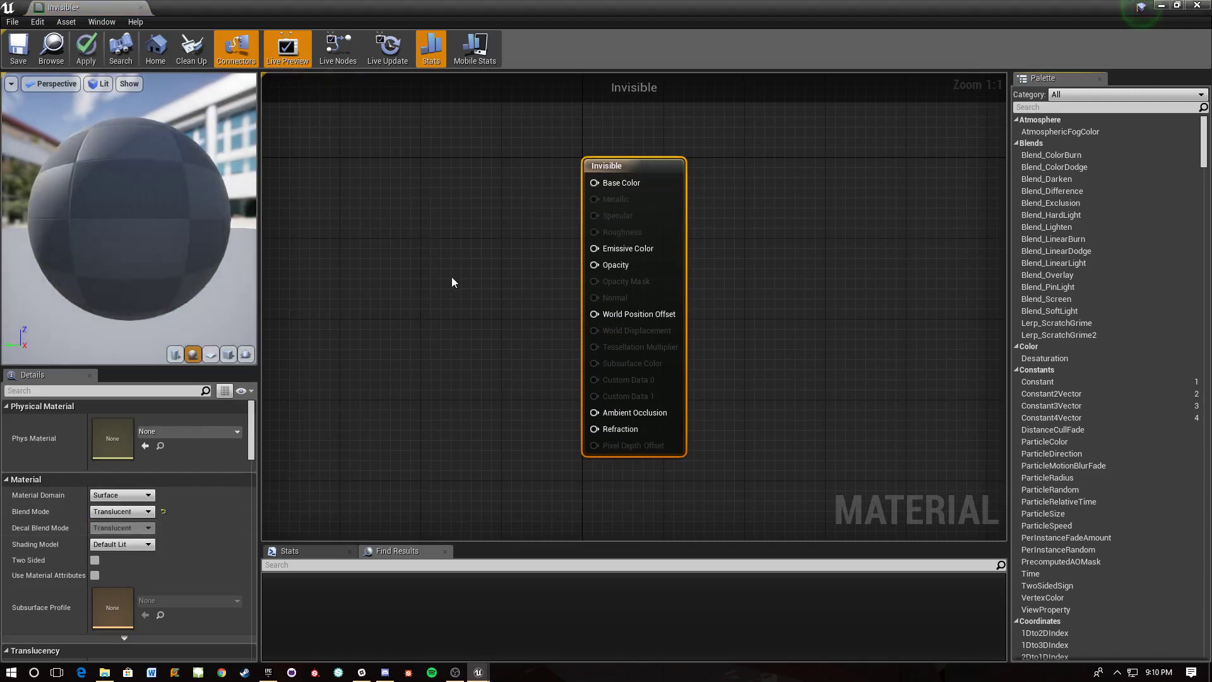
# Step: Connect a new scalar parameter with default value 0 to the Invisible material's Opacity, and save and close the material
pyautogui.rightClick(414, 247)
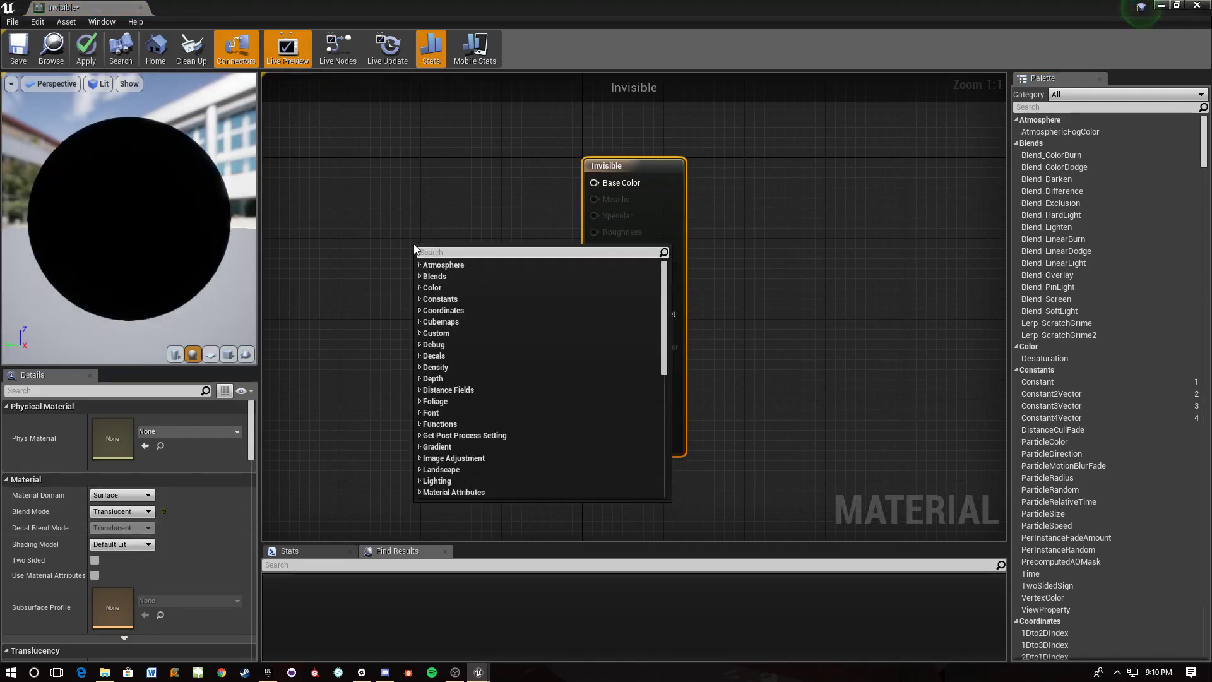
pyautogui.click(415, 247)
pyautogui.click(430, 253)
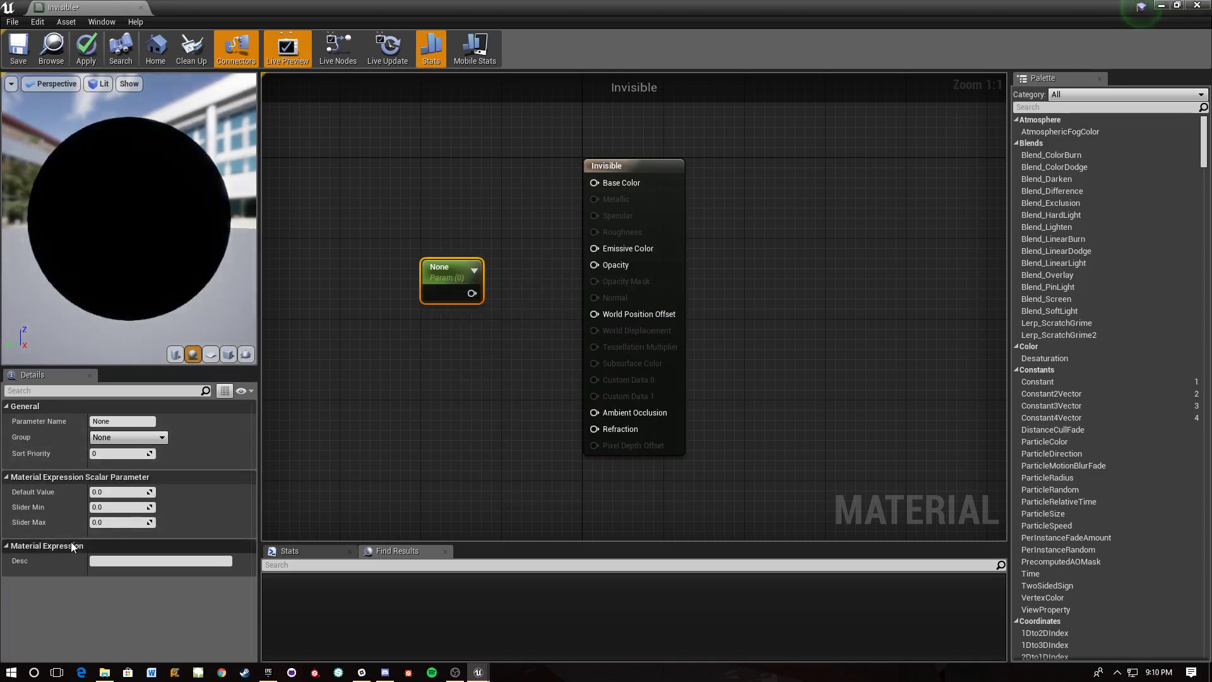
pyautogui.moveTo(472, 293); pyautogui.dragTo(595, 265)
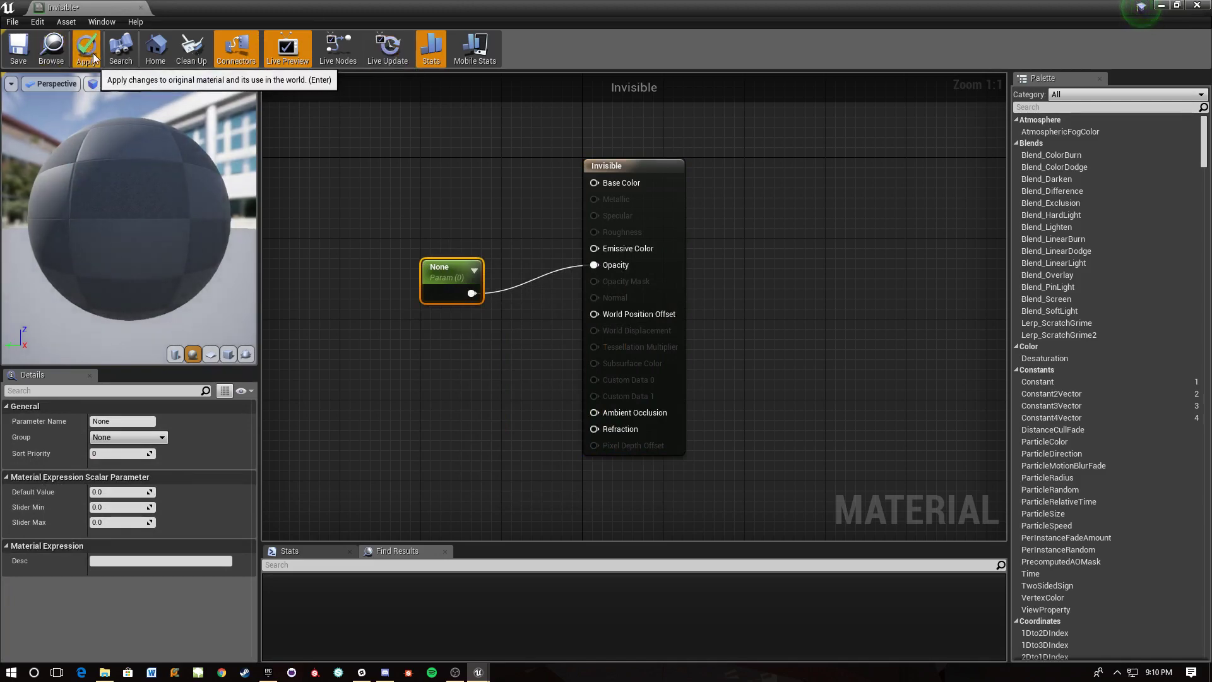
pyautogui.click(20, 50)
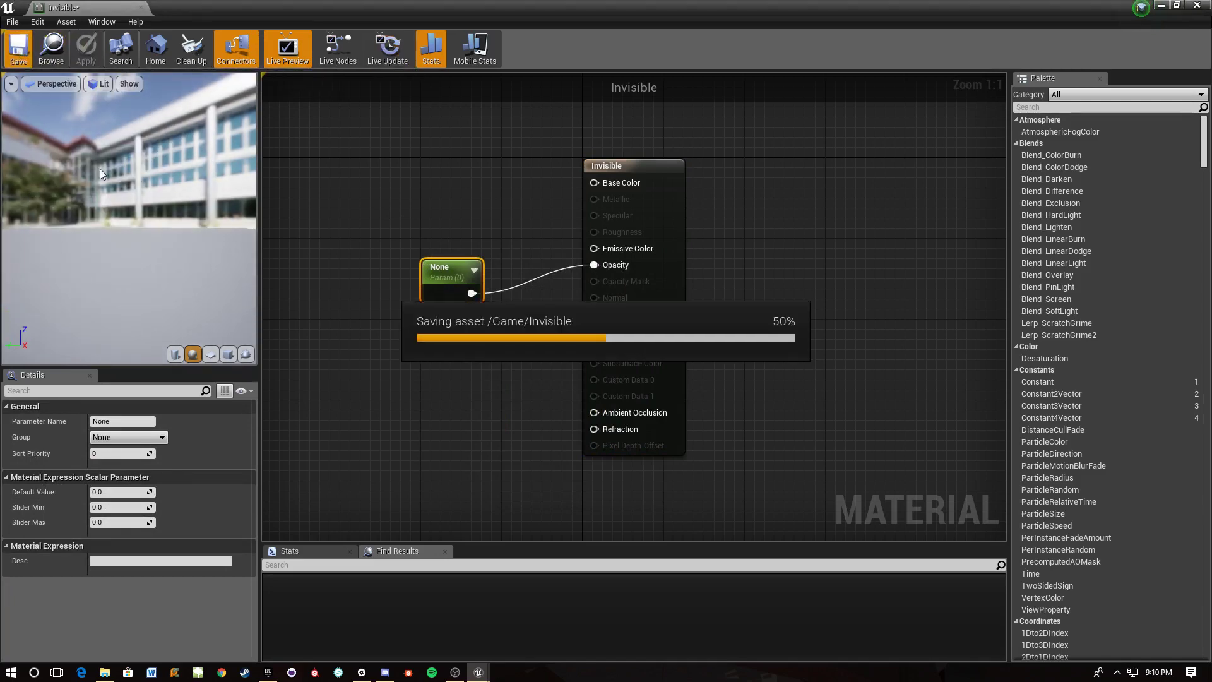
pyautogui.click(140, 8)
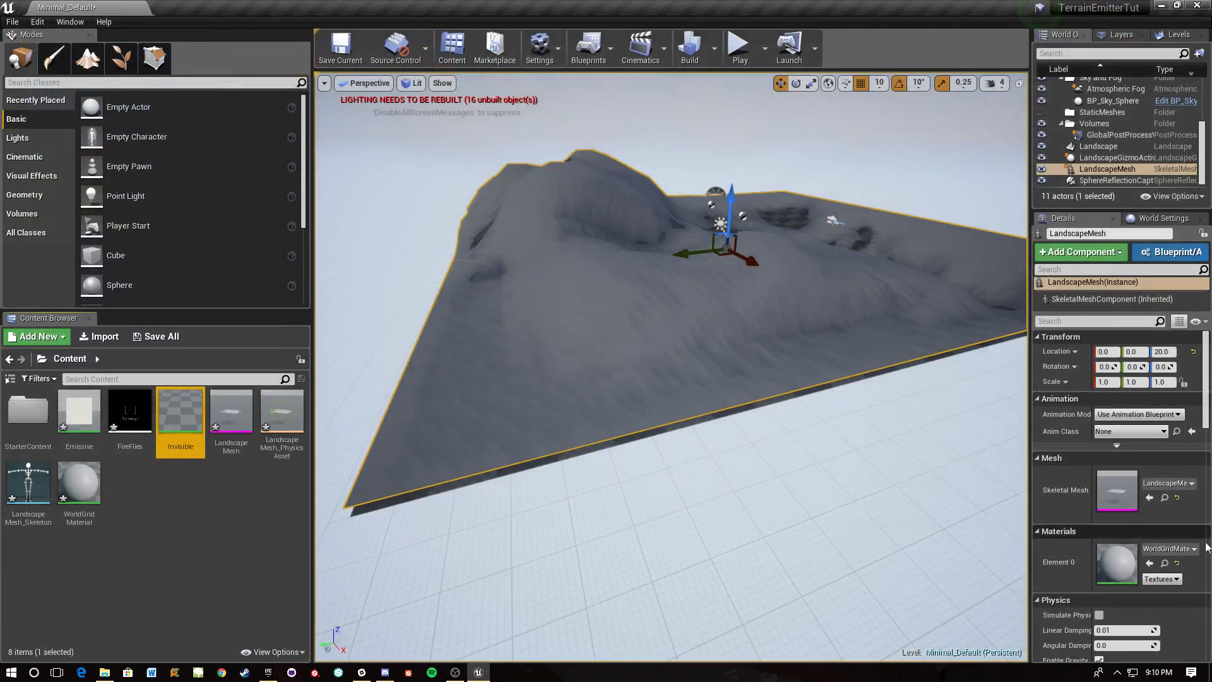
# Step: Assign the Invisible material to Element 0 of the LandscapeMesh actor
pyautogui.click(1165, 548)
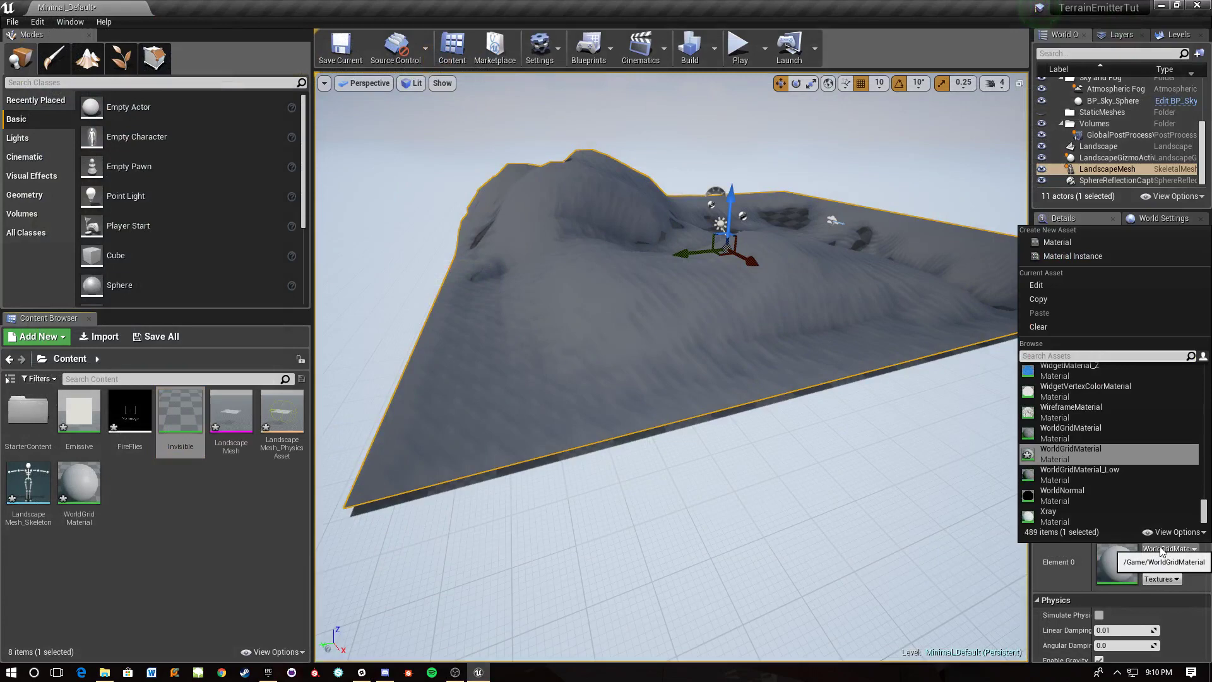
pyautogui.write('invis')
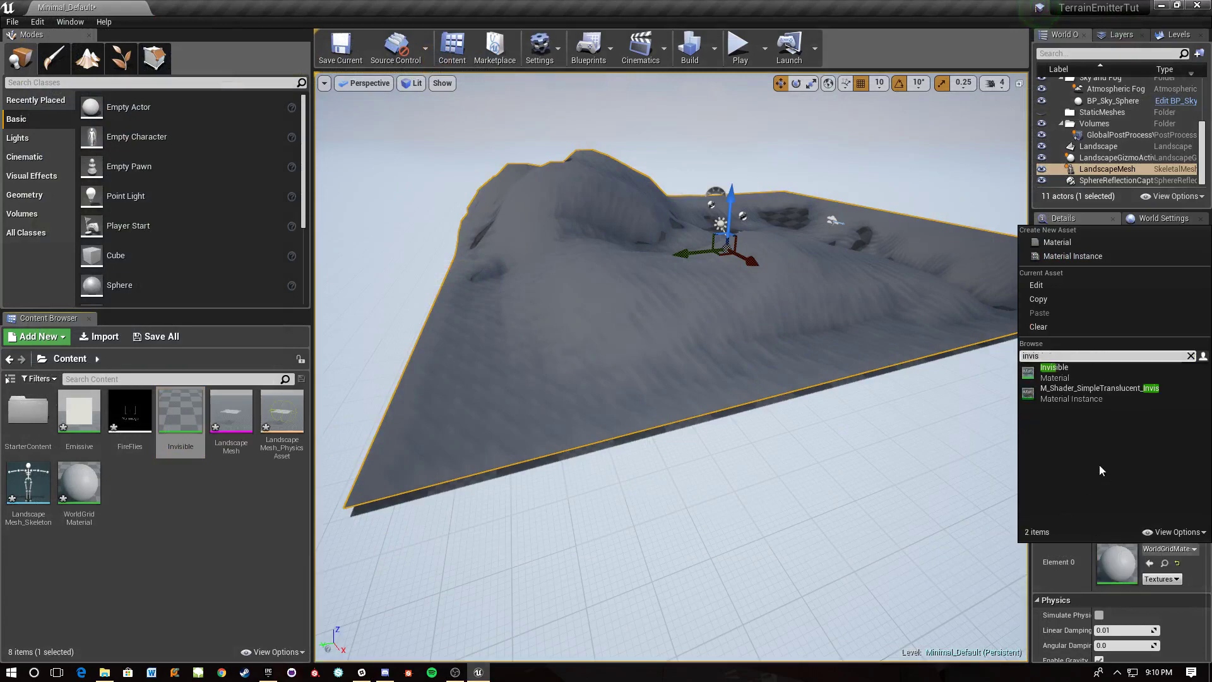
pyautogui.click(1060, 372)
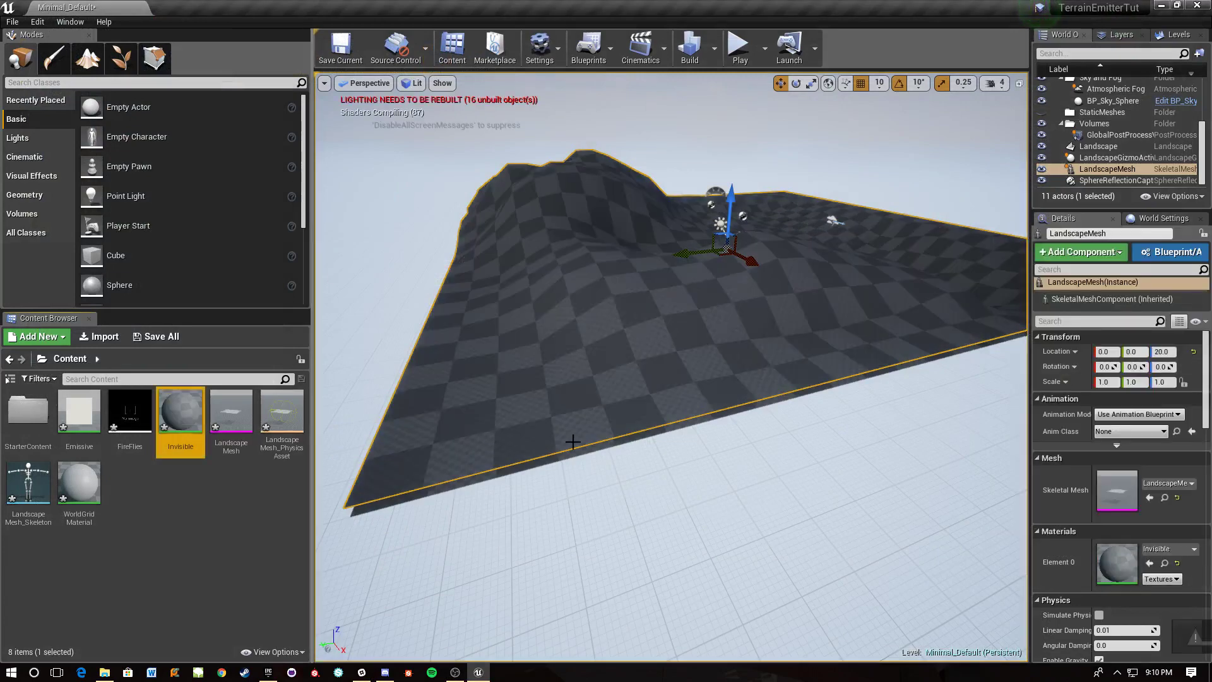
# Step: Set the LandscapeMesh actor's collision preset to NoCollision
pyautogui.moveTo(576, 440); pyautogui.dragTo(531, 410, button='right')
pyautogui.scroll(-3, 1134, 561)
pyautogui.scroll(-10, 1132, 555)
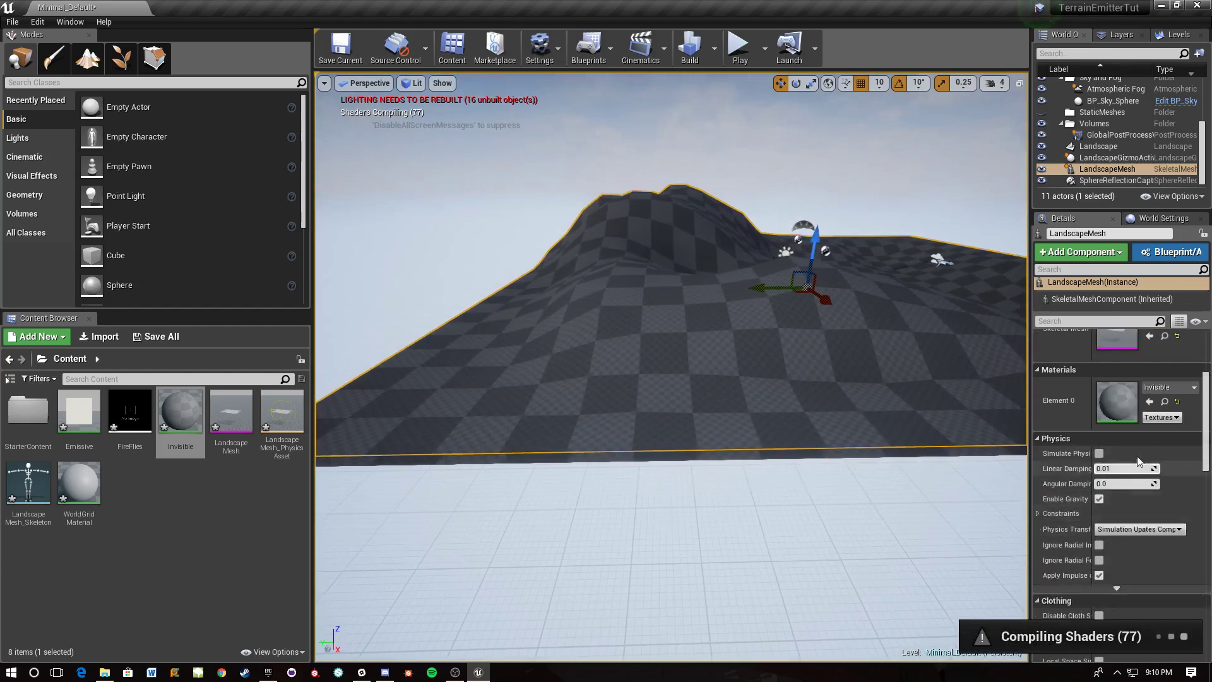
pyautogui.scroll(-3, 1123, 452)
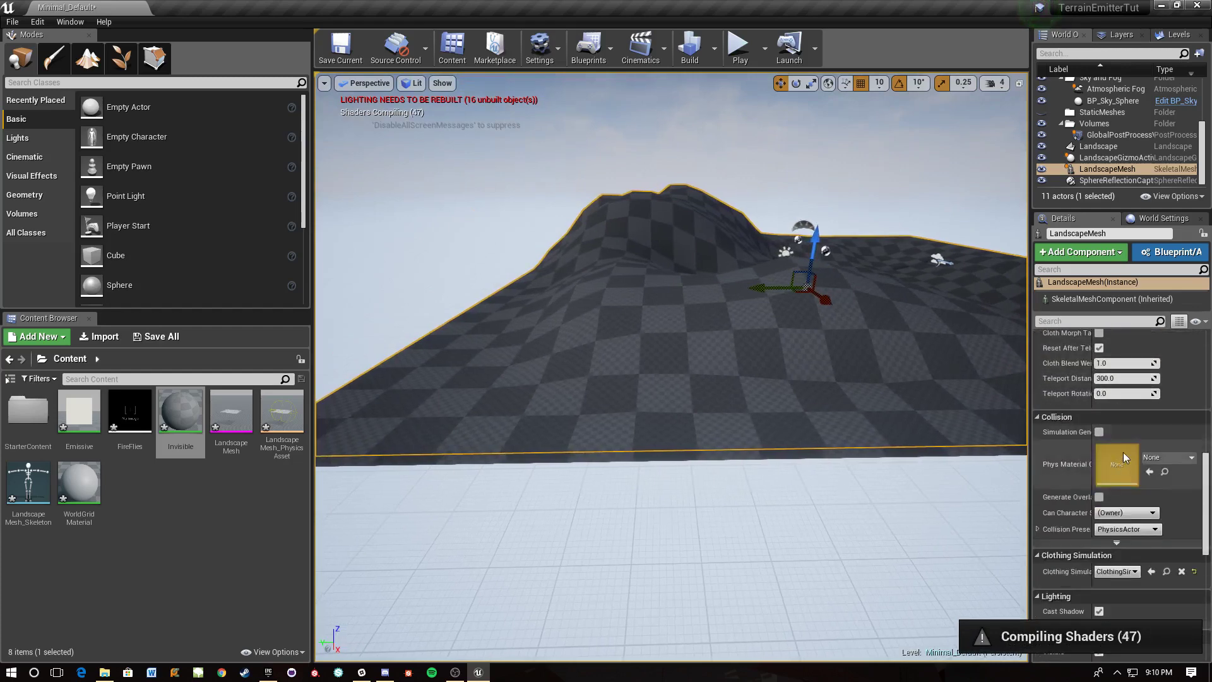
pyautogui.click(1128, 471)
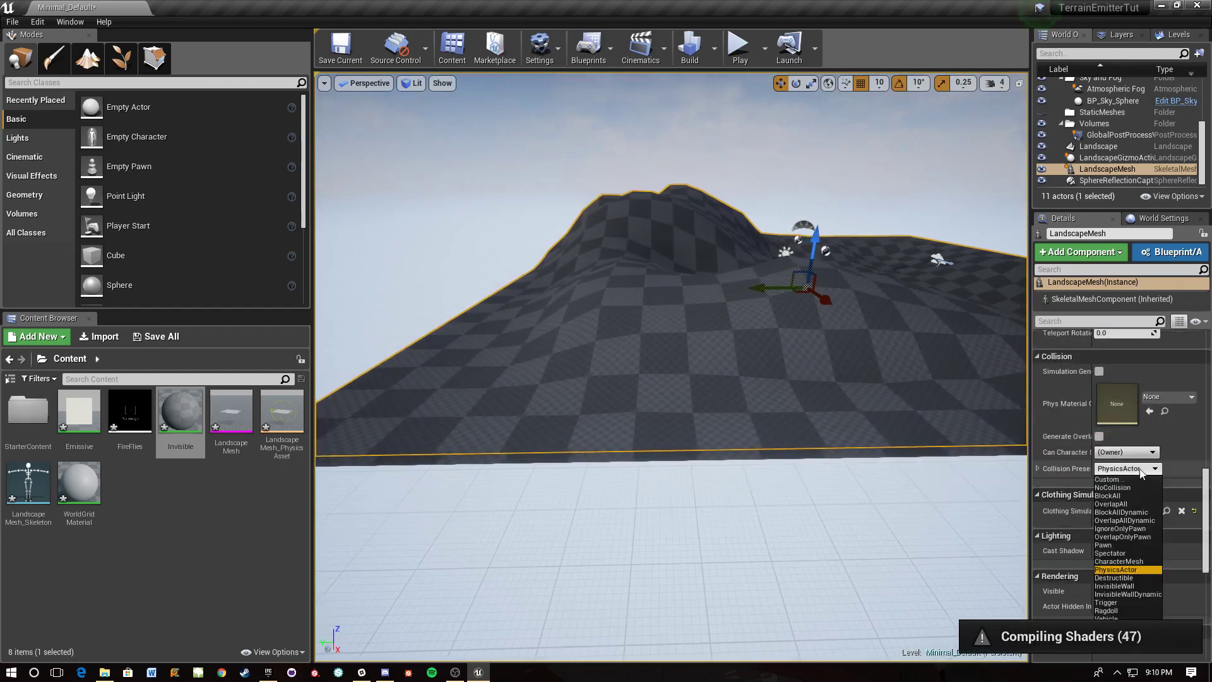
pyautogui.click(1127, 487)
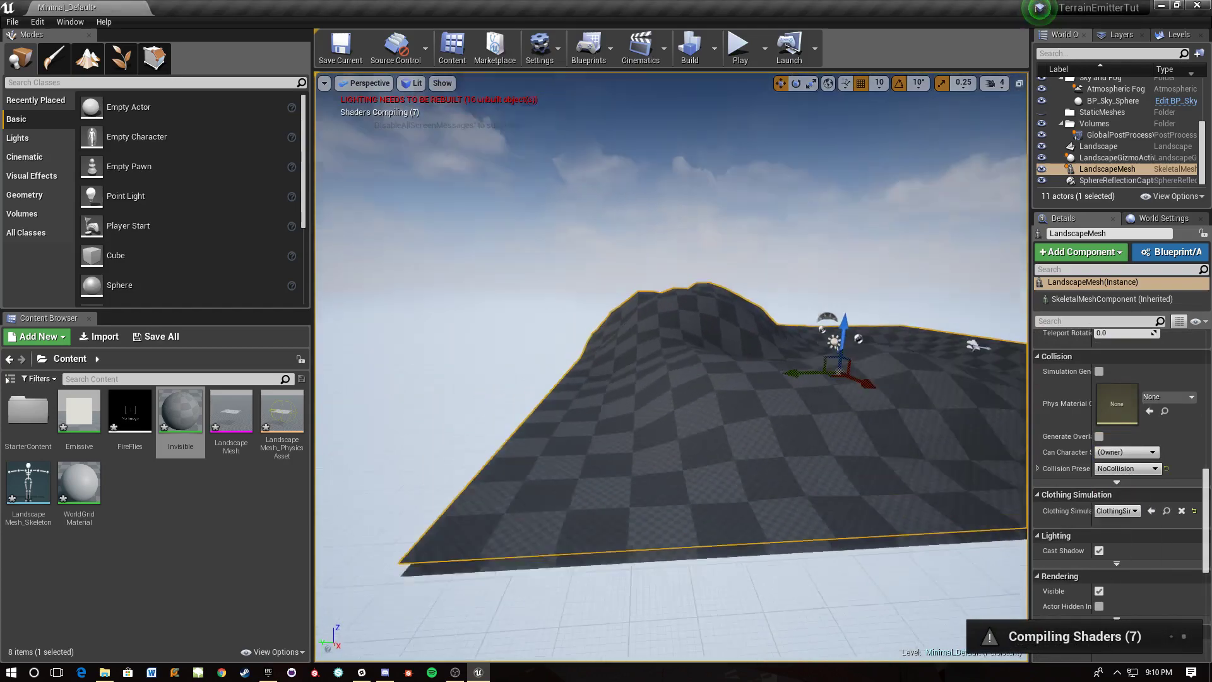
# Step: Place the FireFlies particle system in the level above the landscape, at about X 740, Y -200, Z 630
pyautogui.moveTo(671, 368)
pyautogui.mouseDown(button='right')
pyautogui.moveTo(707, 366)
pyautogui.moveTo(666, 379)
pyautogui.mouseUp(button='right')
pyautogui.moveTo(768, 408); pyautogui.dragTo(801, 394, button='right')
pyautogui.moveTo(130, 413); pyautogui.dragTo(656, 278)
pyautogui.moveTo(653, 250); pyautogui.dragTo(546, 248, button='right')
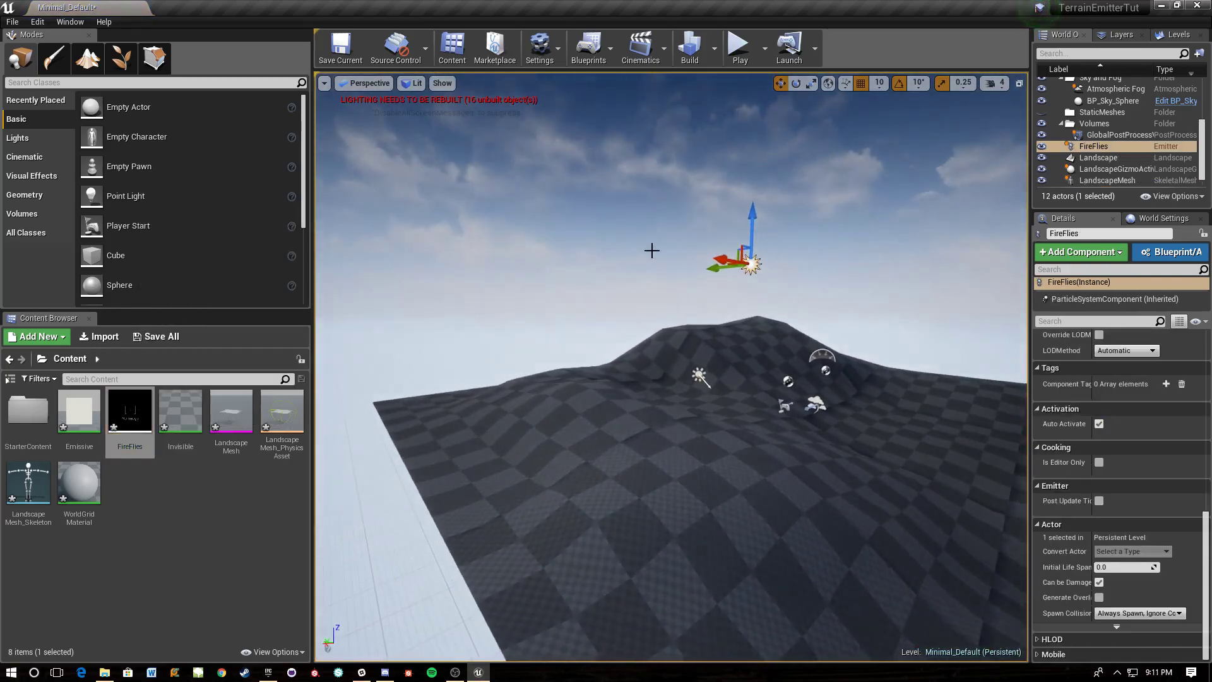
# Step: Expose the FireFlies emitter's instance parameter and set the VertSurfaceActor actor to LandscapeMesh
pyautogui.scroll(10, 1107, 381)
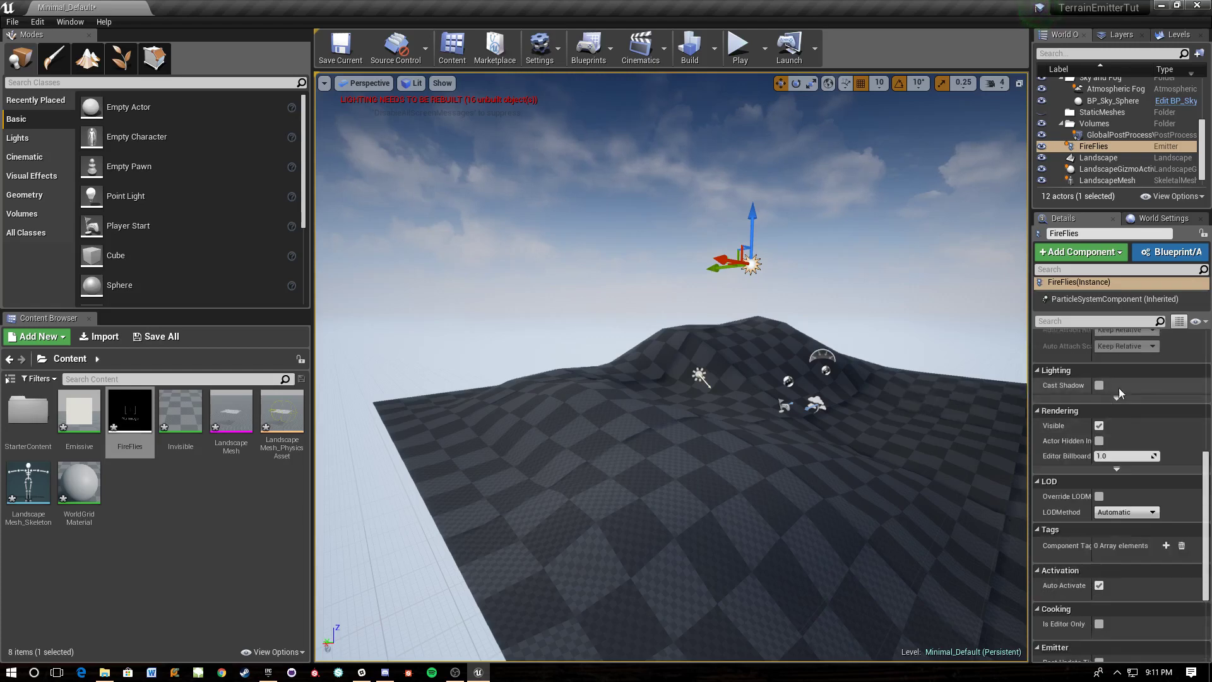
pyautogui.scroll(-2, 1140, 427)
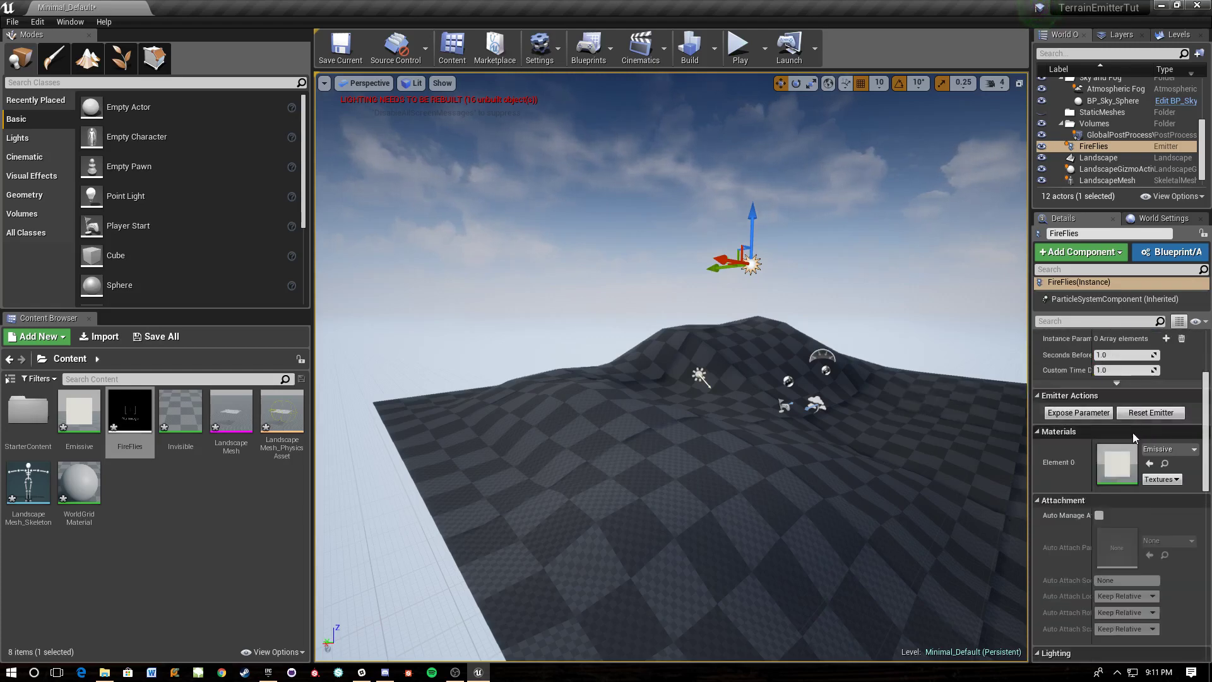
pyautogui.scroll(2, 1140, 410)
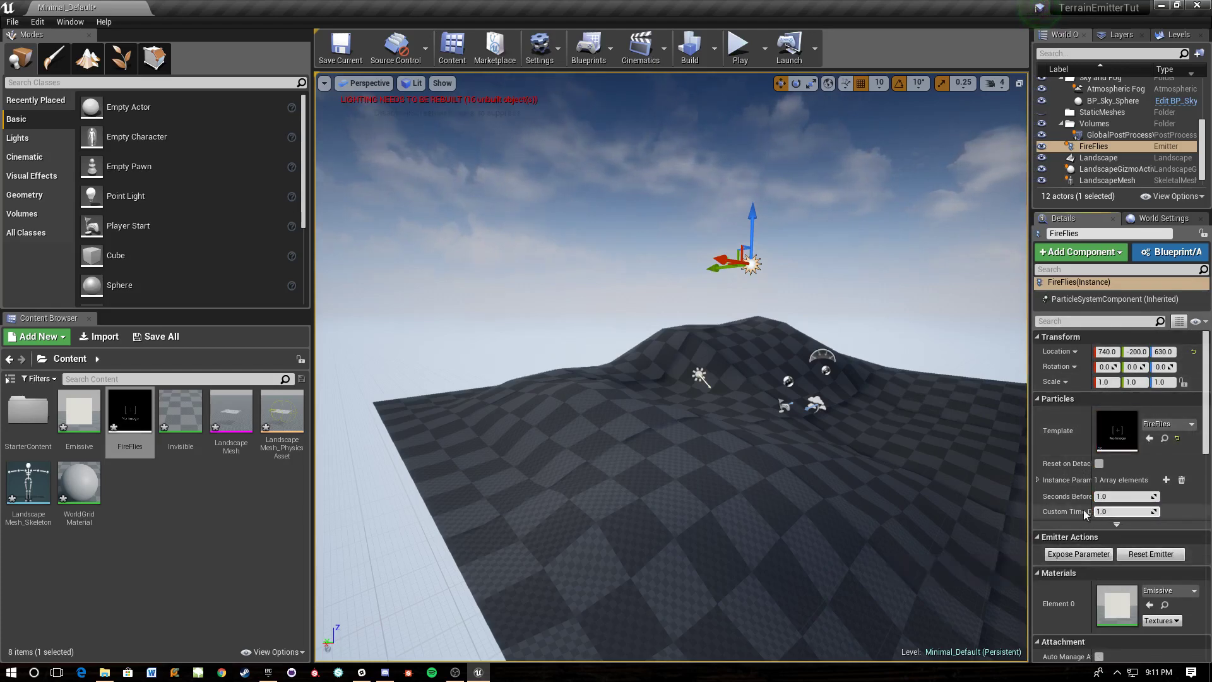
pyautogui.click(1038, 479)
pyautogui.click(1044, 497)
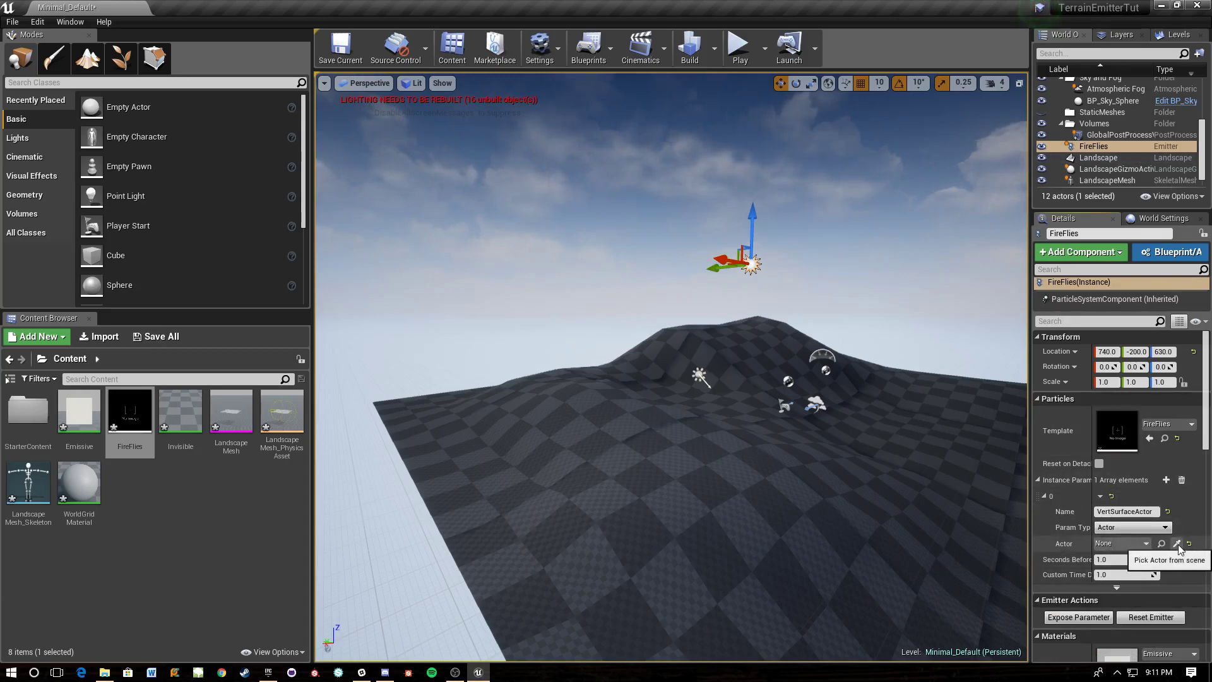
pyautogui.moveTo(955, 524); pyautogui.dragTo(1002, 523, button='right')
pyautogui.click(1116, 544)
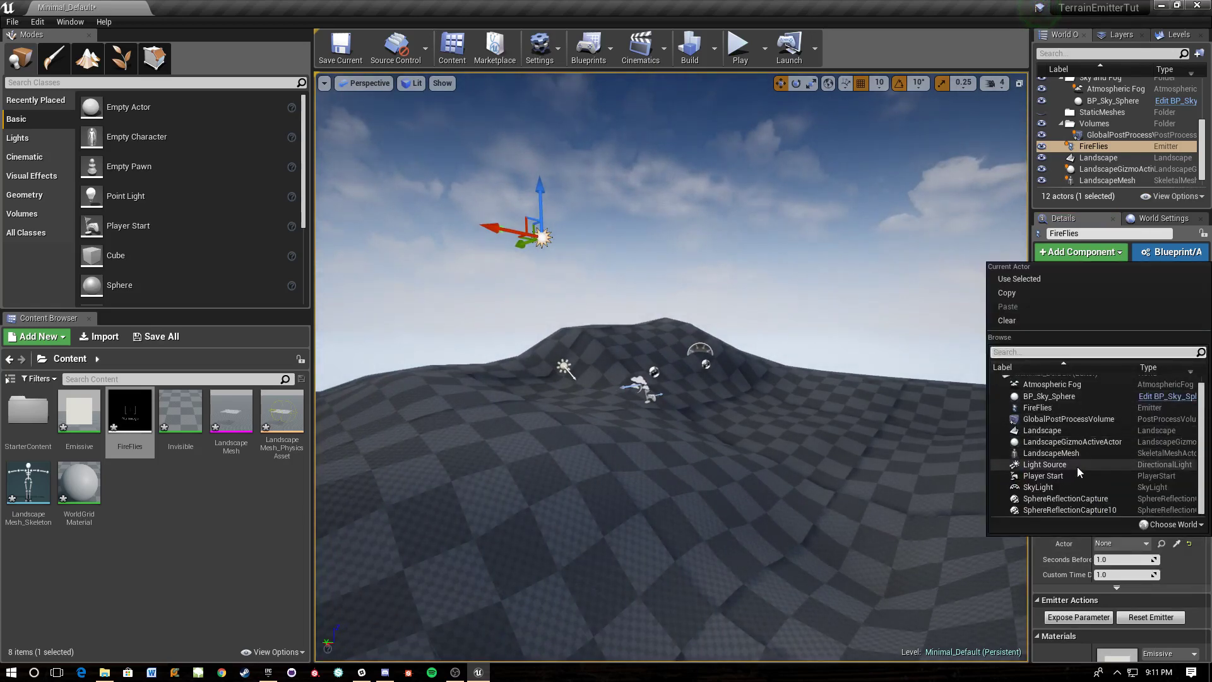
pyautogui.click(1071, 458)
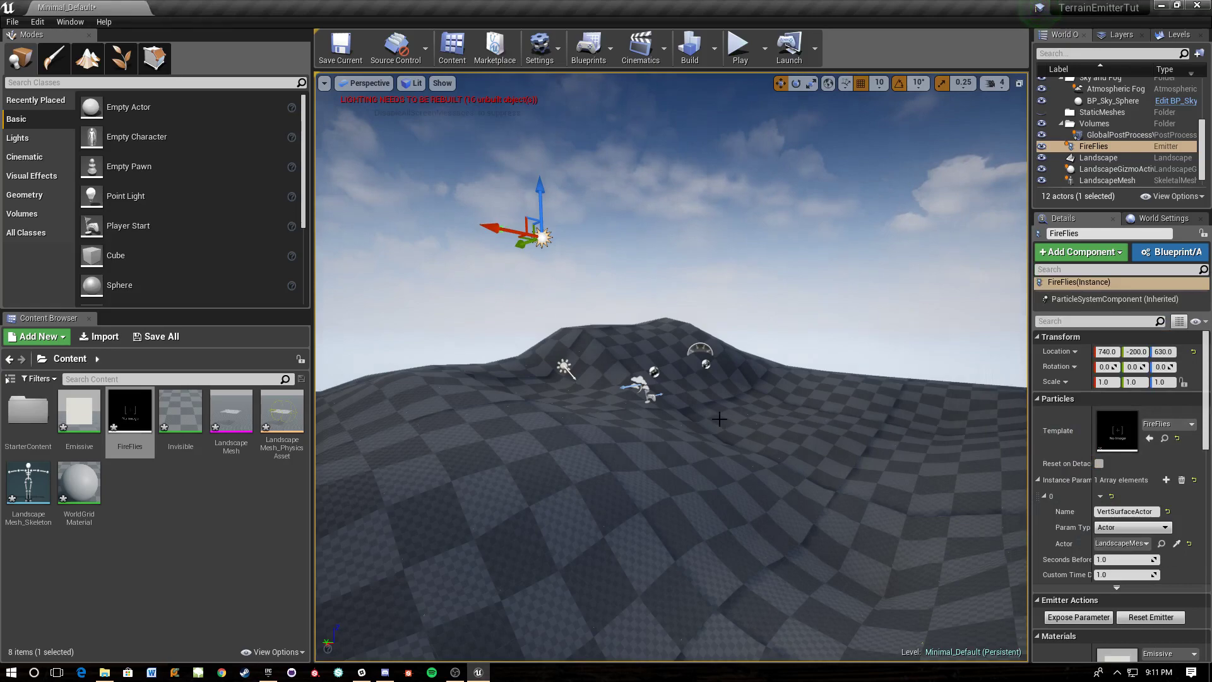
# Step: Inspect the firefly particles over the landscape in game view, and play the level to check them while flying across the terrain
pyautogui.press('w')
pyautogui.moveTo(720, 420); pyautogui.dragTo(704, 466, button='right')
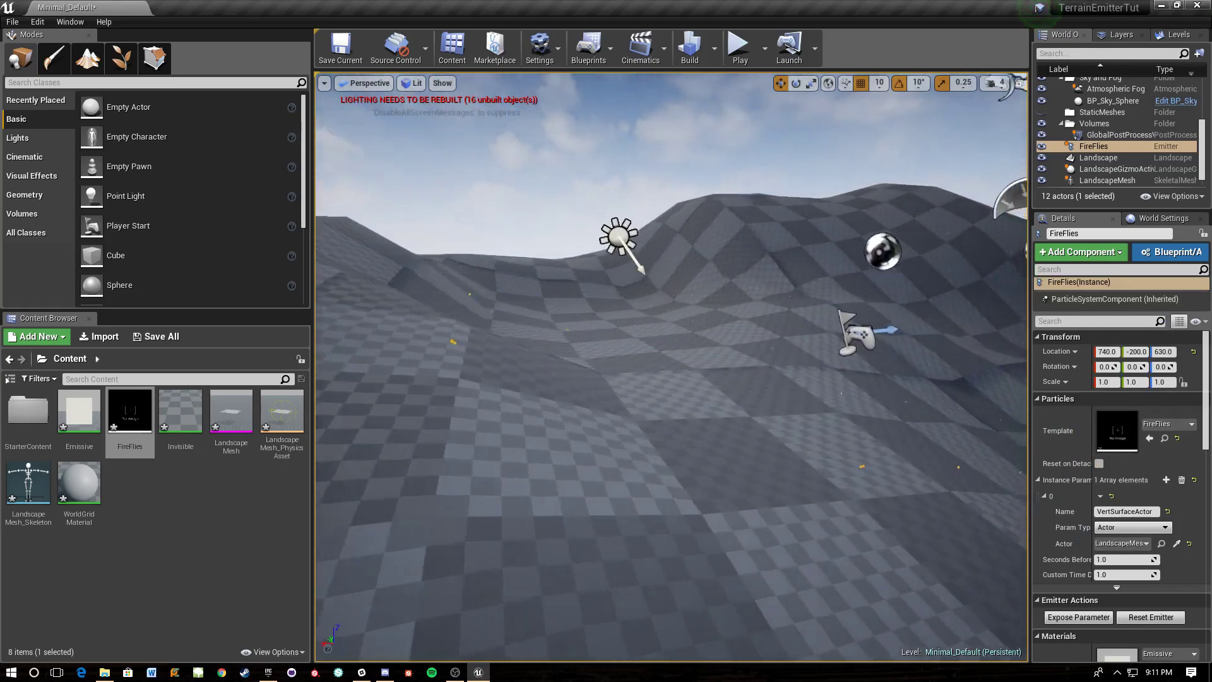
pyautogui.moveTo(712, 328); pyautogui.dragTo(699, 398)
pyautogui.press('g')
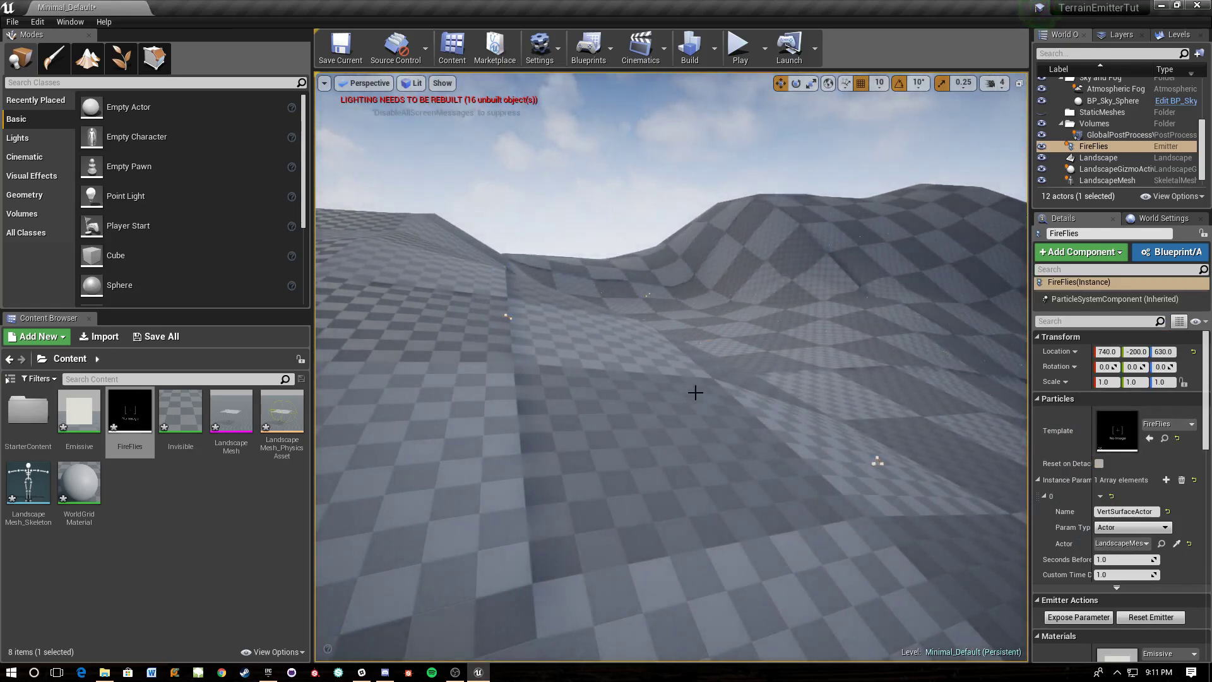
pyautogui.click(738, 46)
pyautogui.press('w')
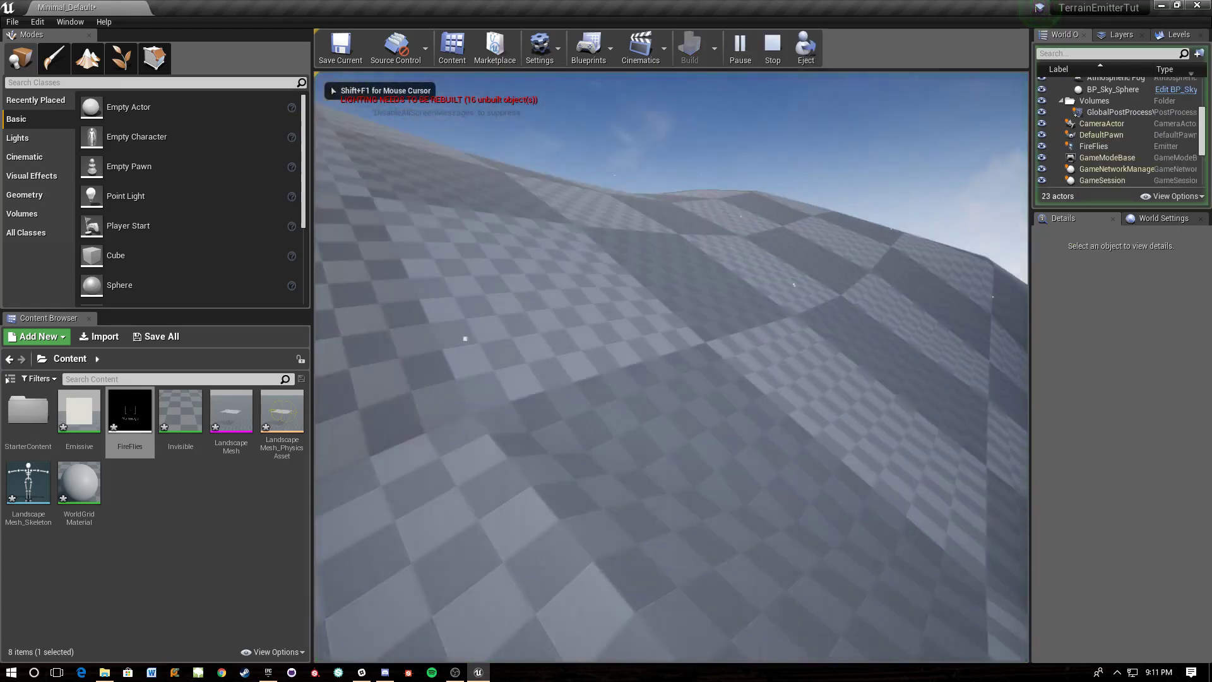
# Step: Fly over the hills and slopes in the running level to examine how the fireflies spread, and end the play session
pyautogui.press('w')
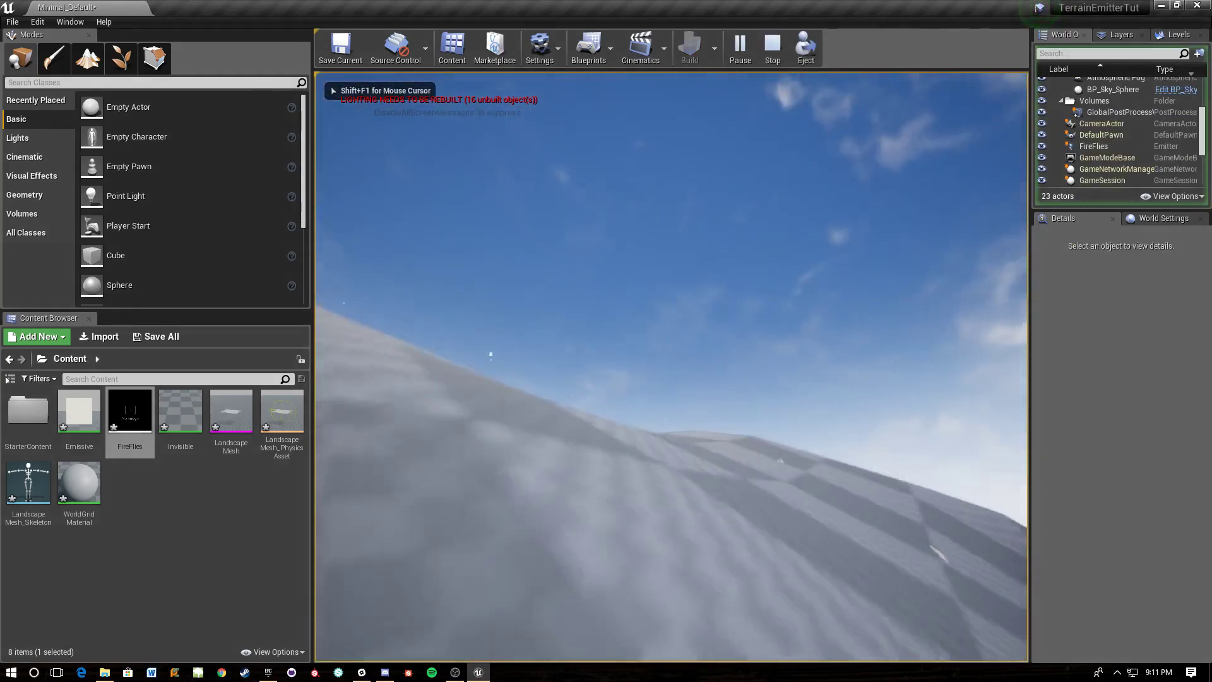
pyautogui.press('w')
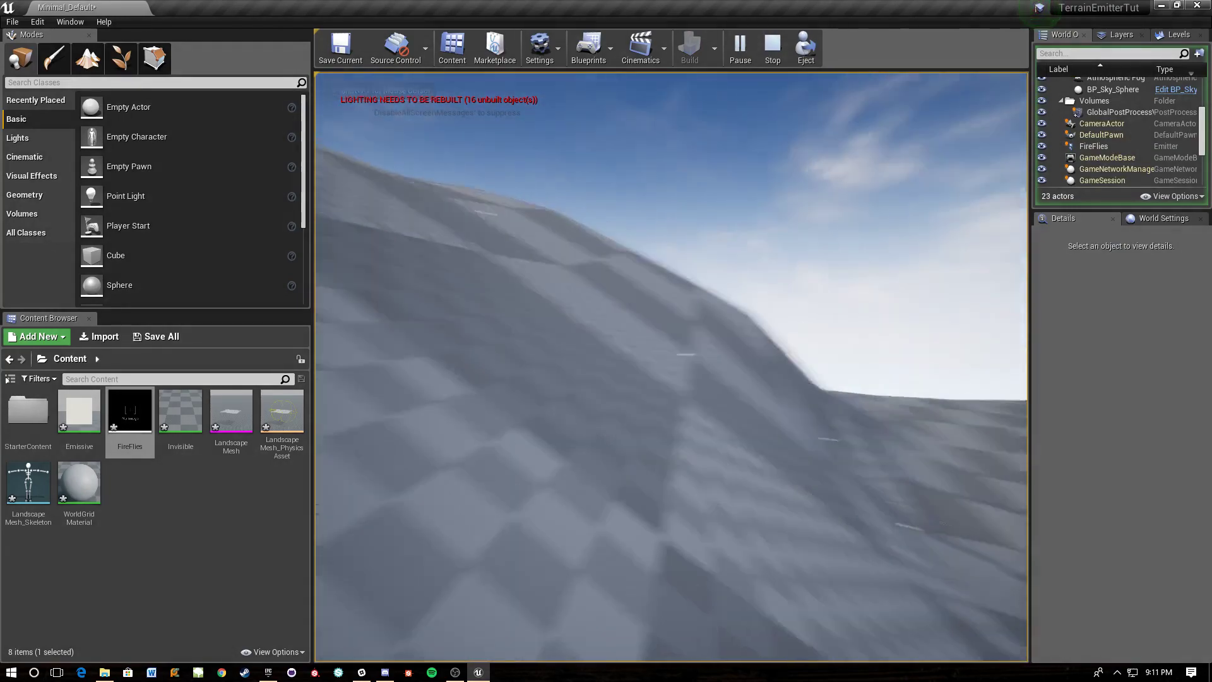
pyautogui.press('w')
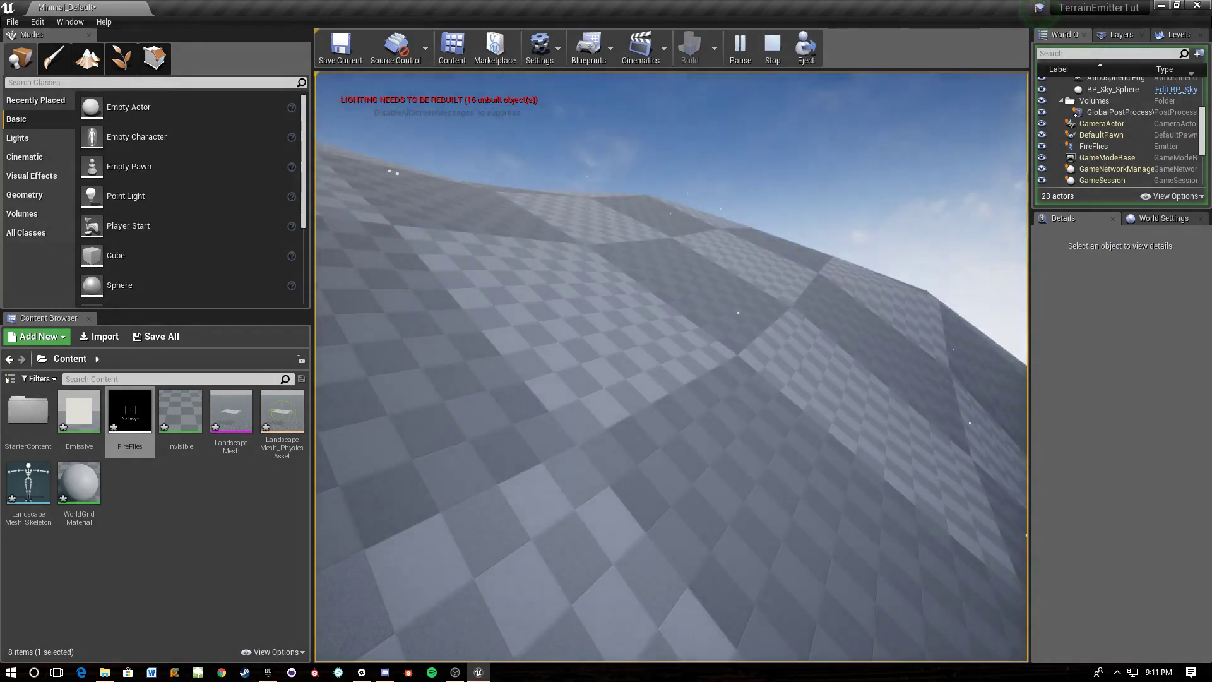
pyautogui.press('w')
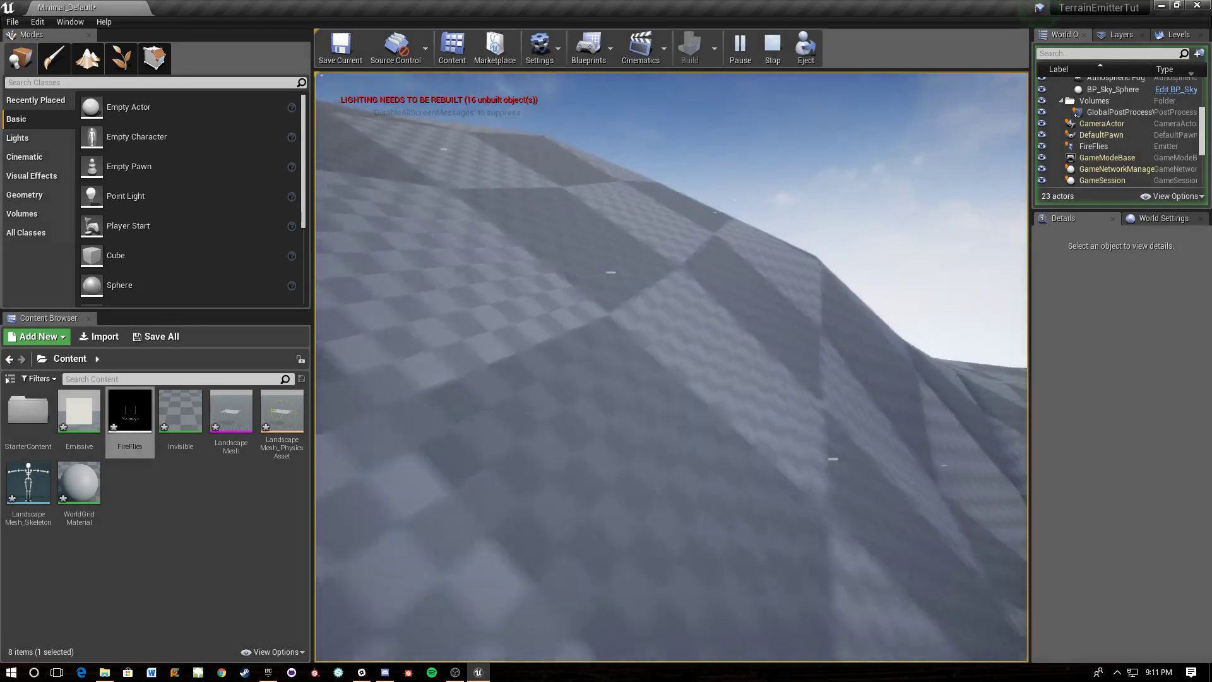
pyautogui.press('w')
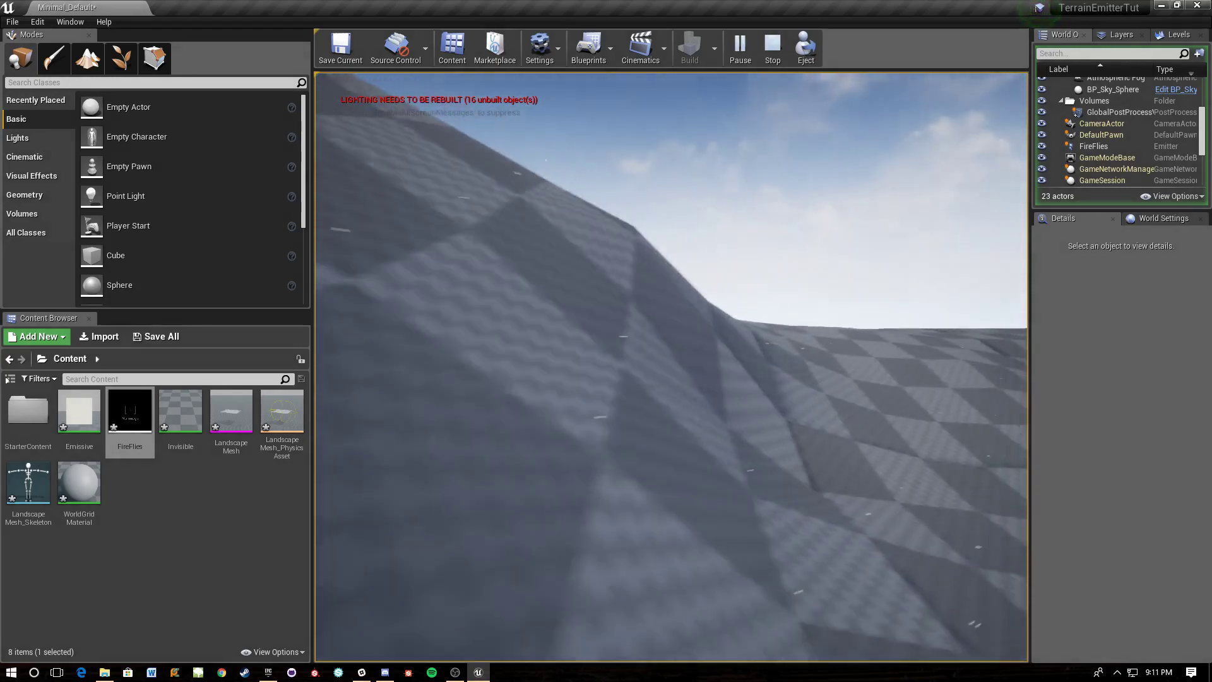
pyautogui.press('w')
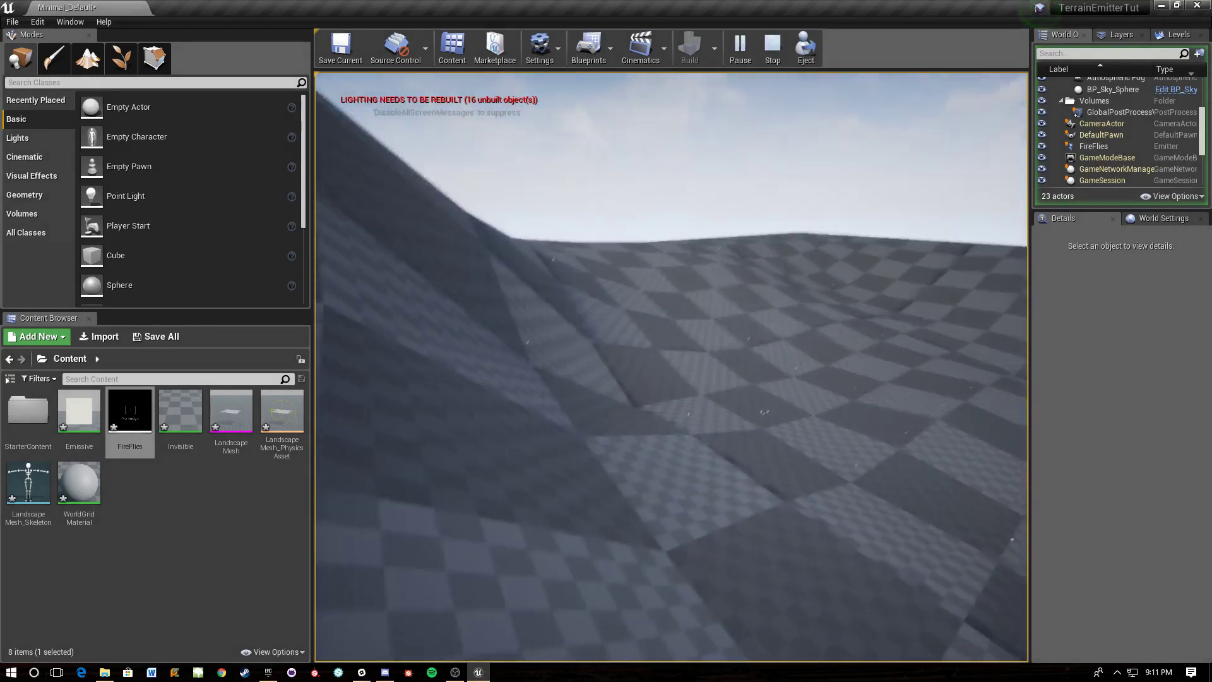
pyautogui.press('w')
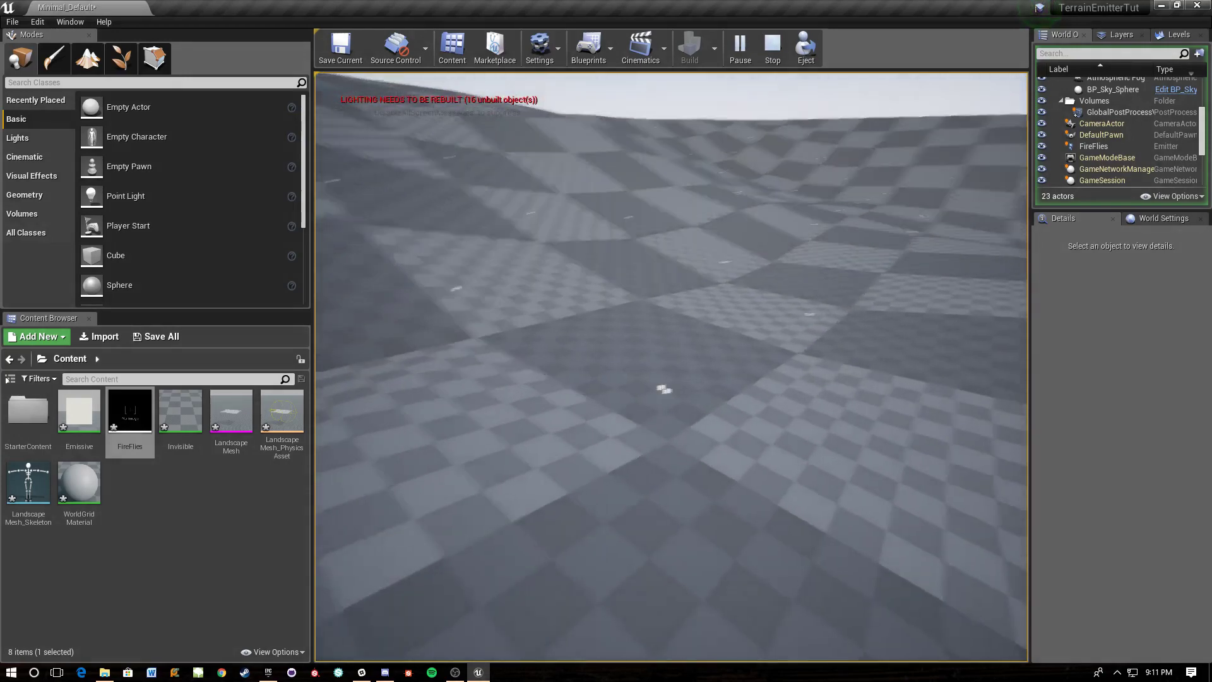
pyautogui.press('w')
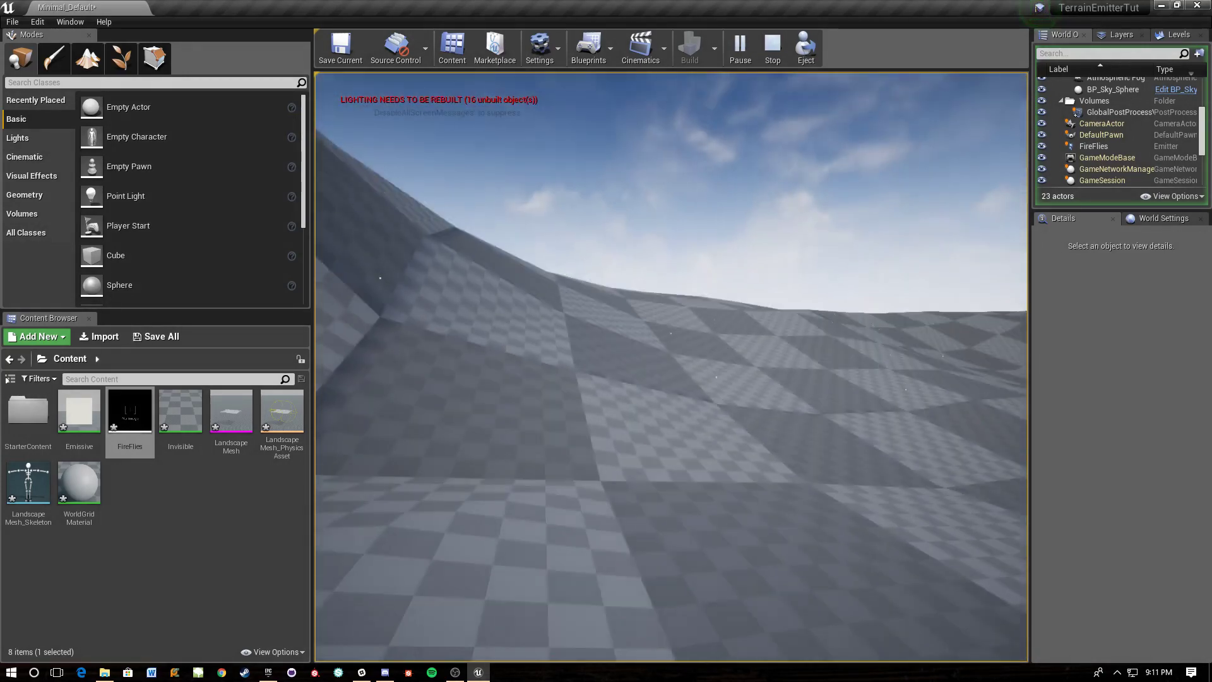
pyautogui.press('w')
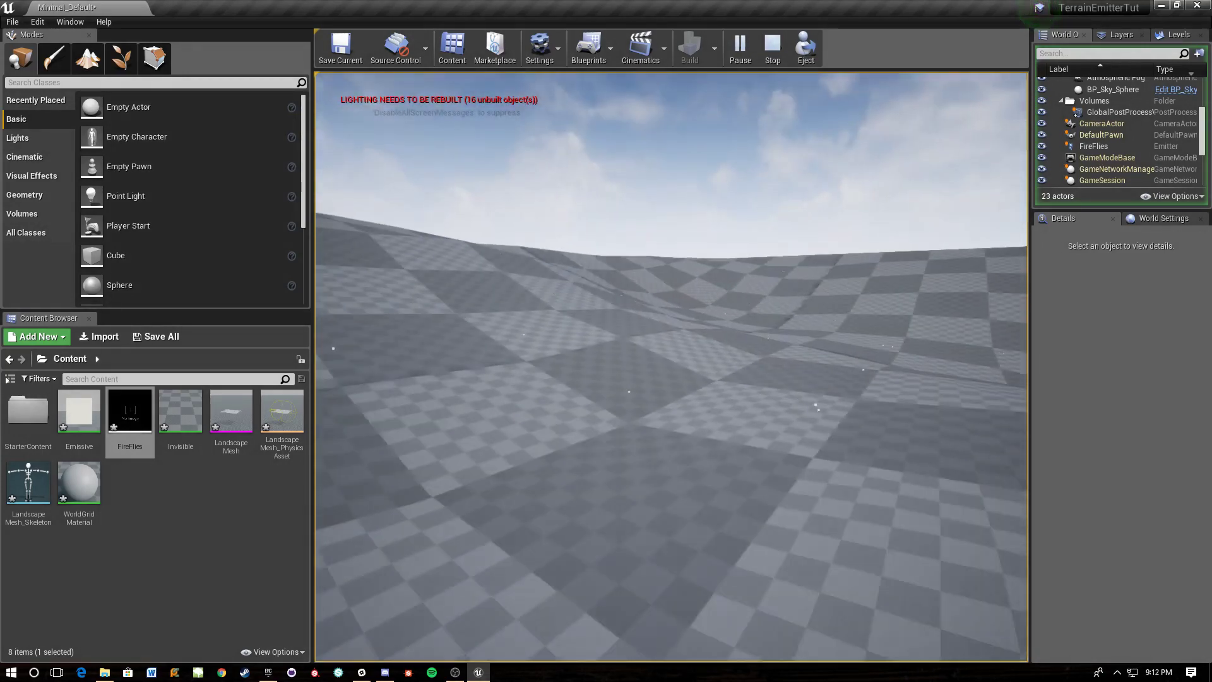
pyautogui.press('w')
pyautogui.press('Escape')
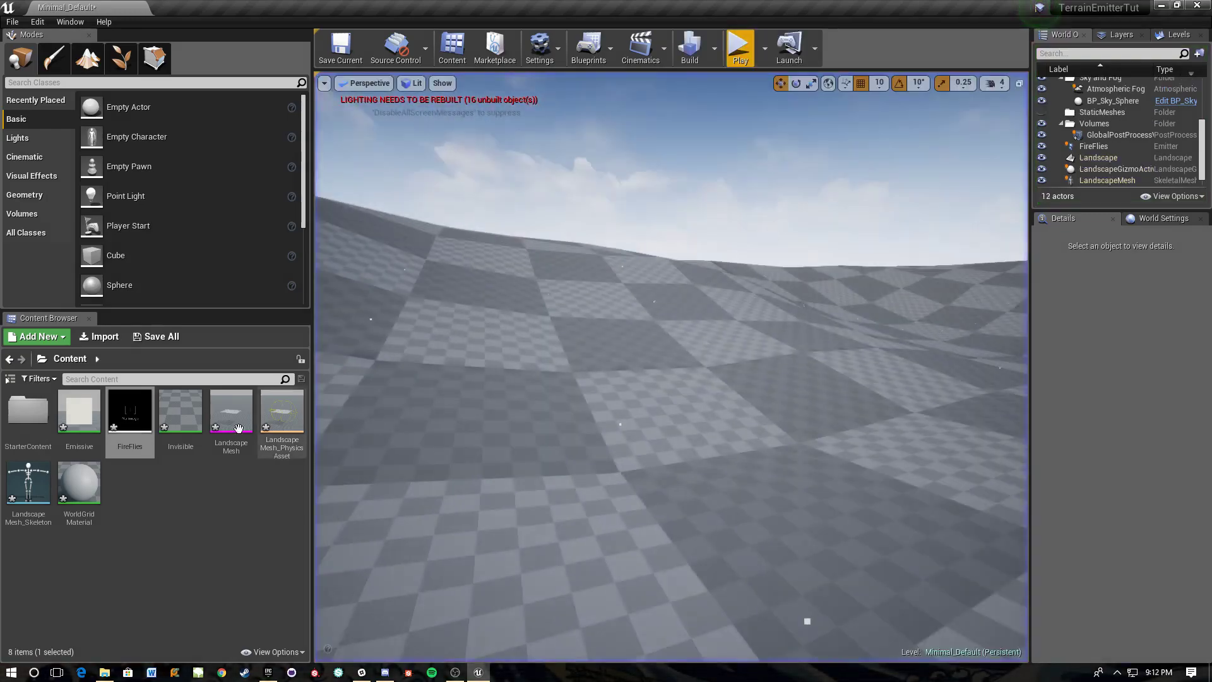
# Step: Open the FireFlies particle system and set its Initial Velocity distribution to max 5.0 and min -5.0 on X, Y and Z
pyautogui.doubleClick(146, 422)
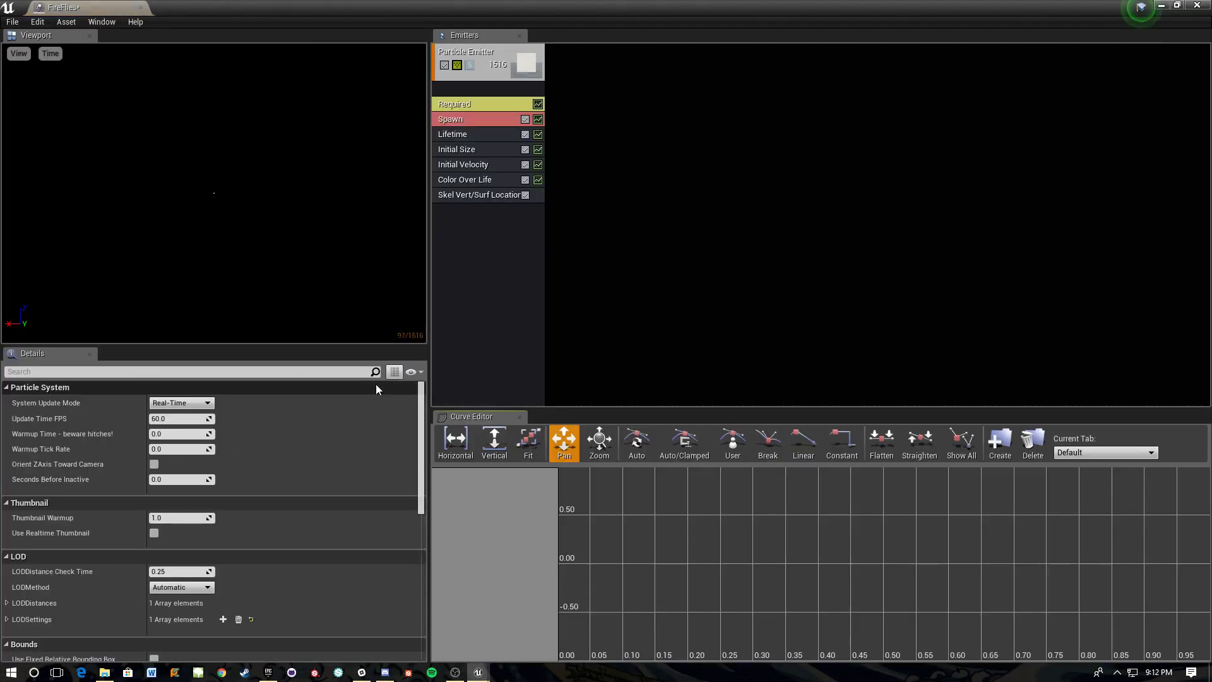
pyautogui.click(483, 164)
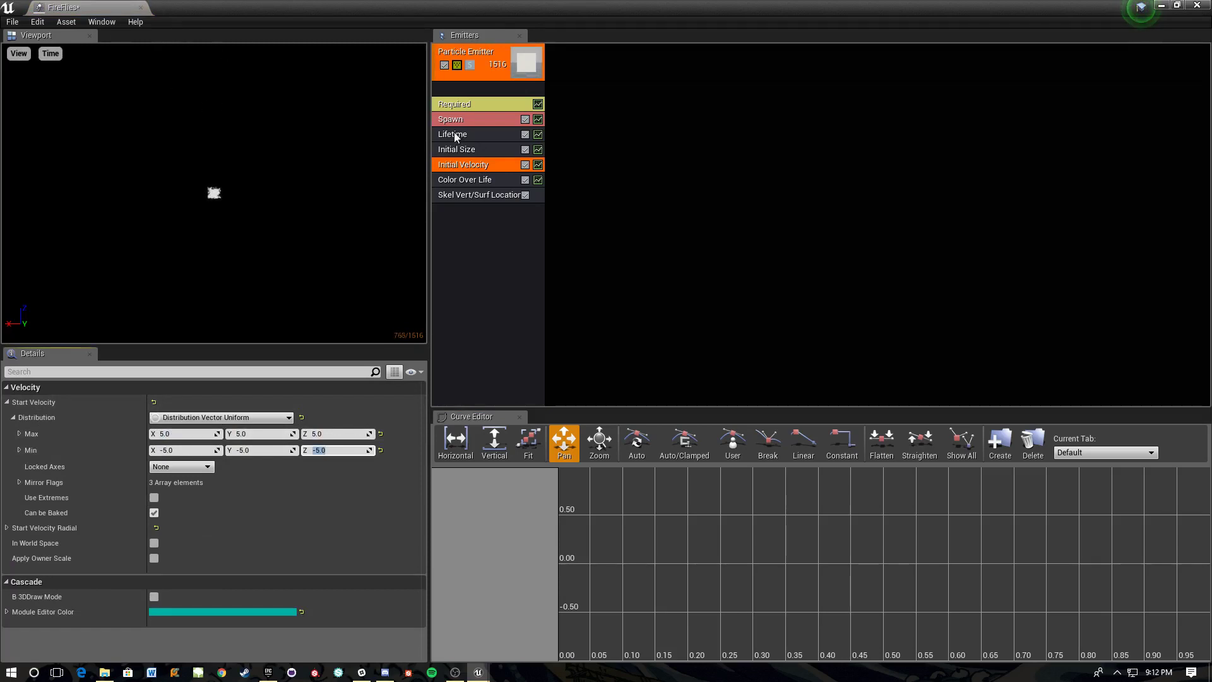
# Step: Add an Acceleration module to the FireFlies emitter with max 5.0 and min -5.0 on all axes, and close the particle editor
pyautogui.rightClick(494, 237)
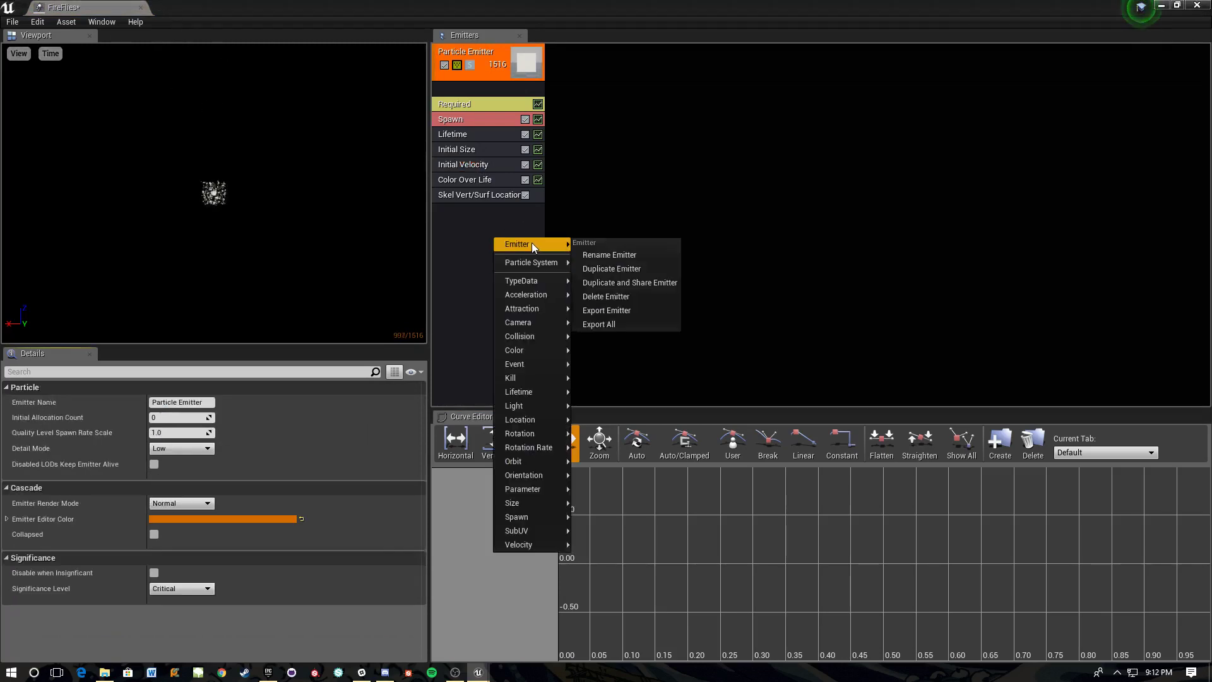
pyautogui.rightClick(458, 226)
pyautogui.write('ac')
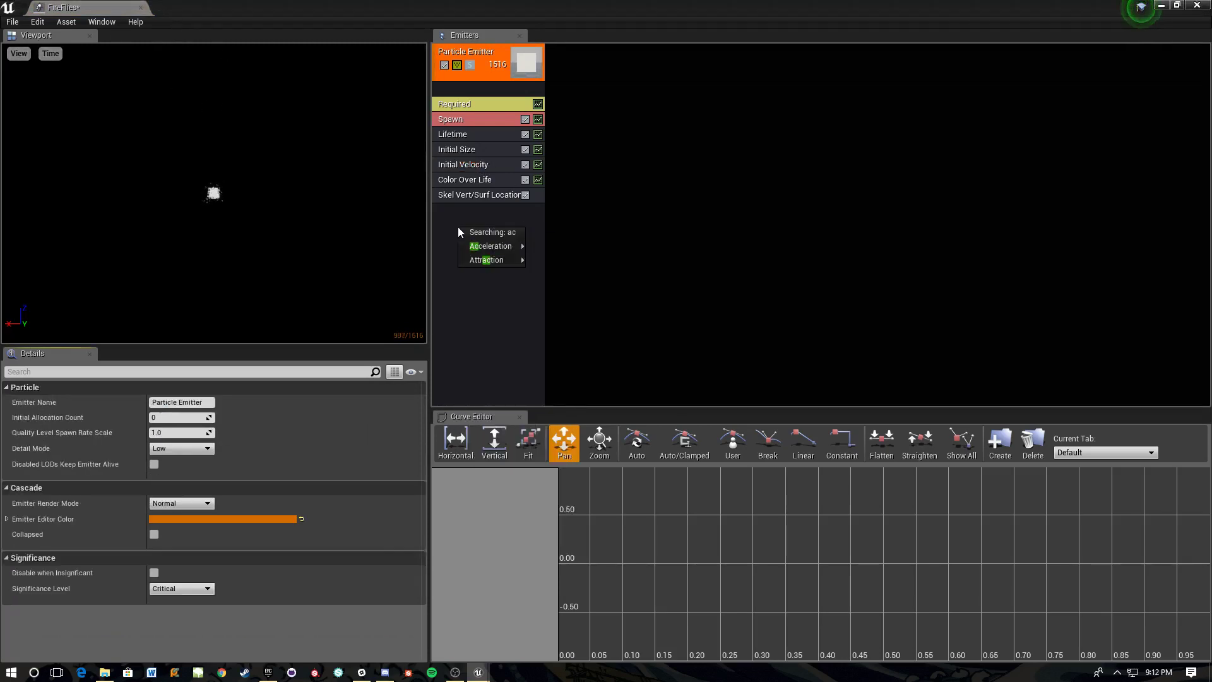
pyautogui.click(558, 249)
pyautogui.click(517, 214)
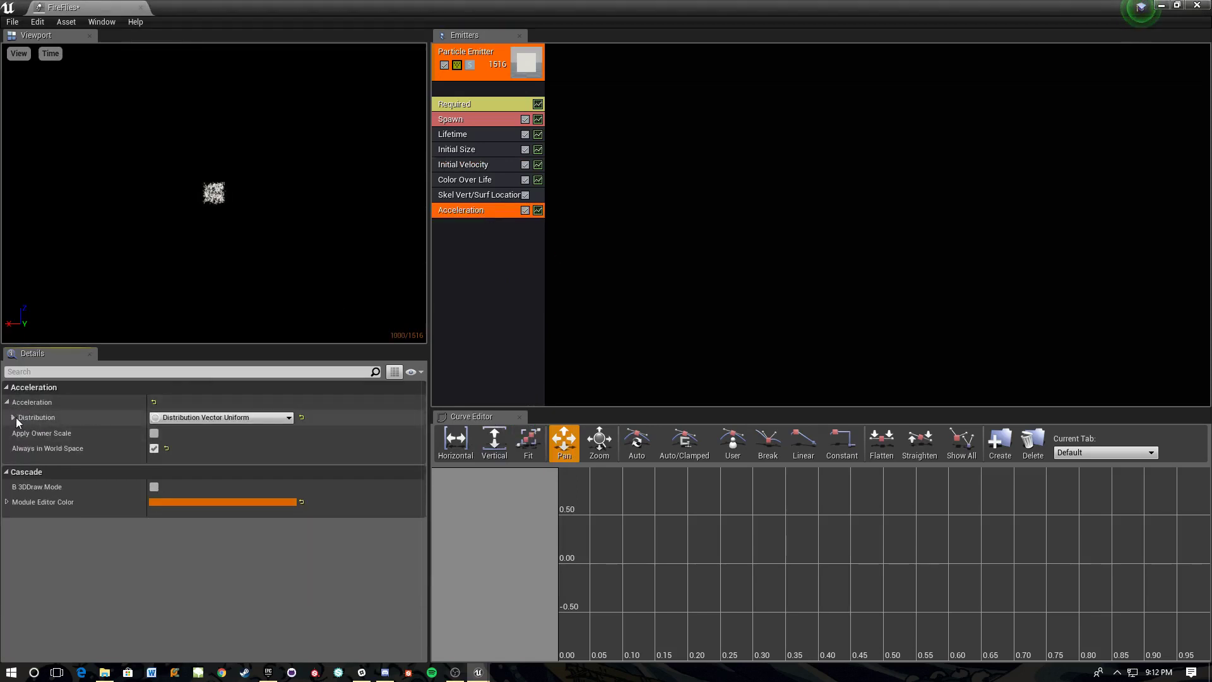
pyautogui.click(14, 418)
pyautogui.click(191, 435)
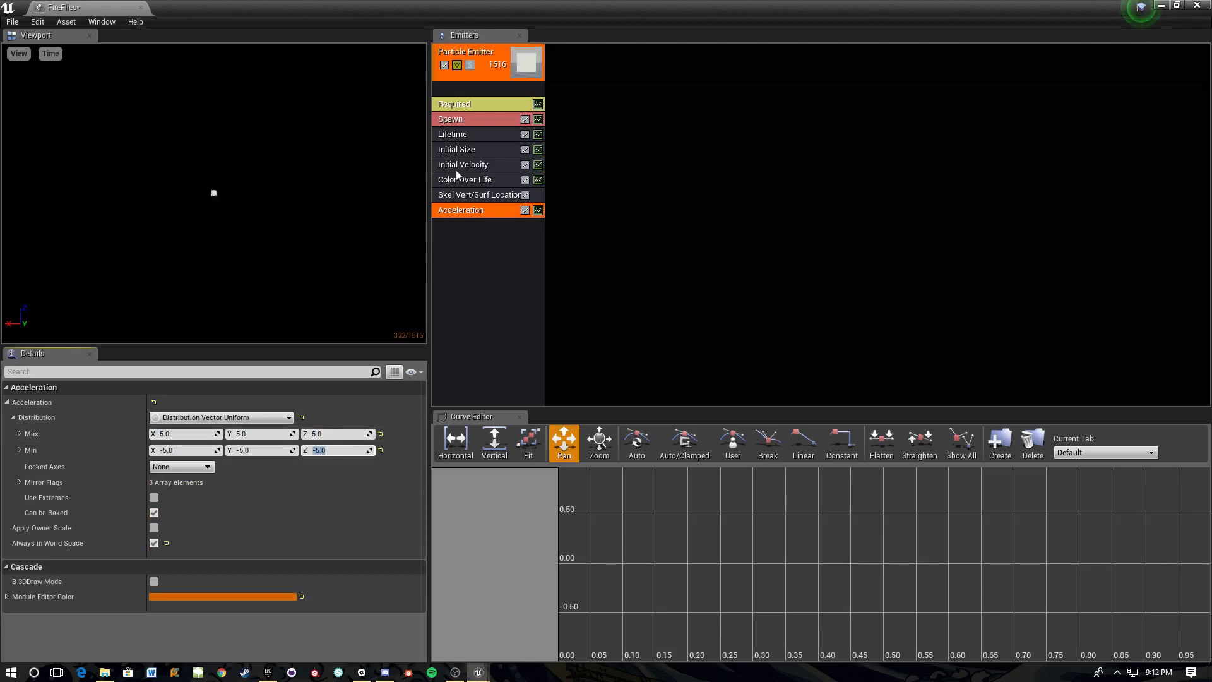
pyautogui.click(486, 164)
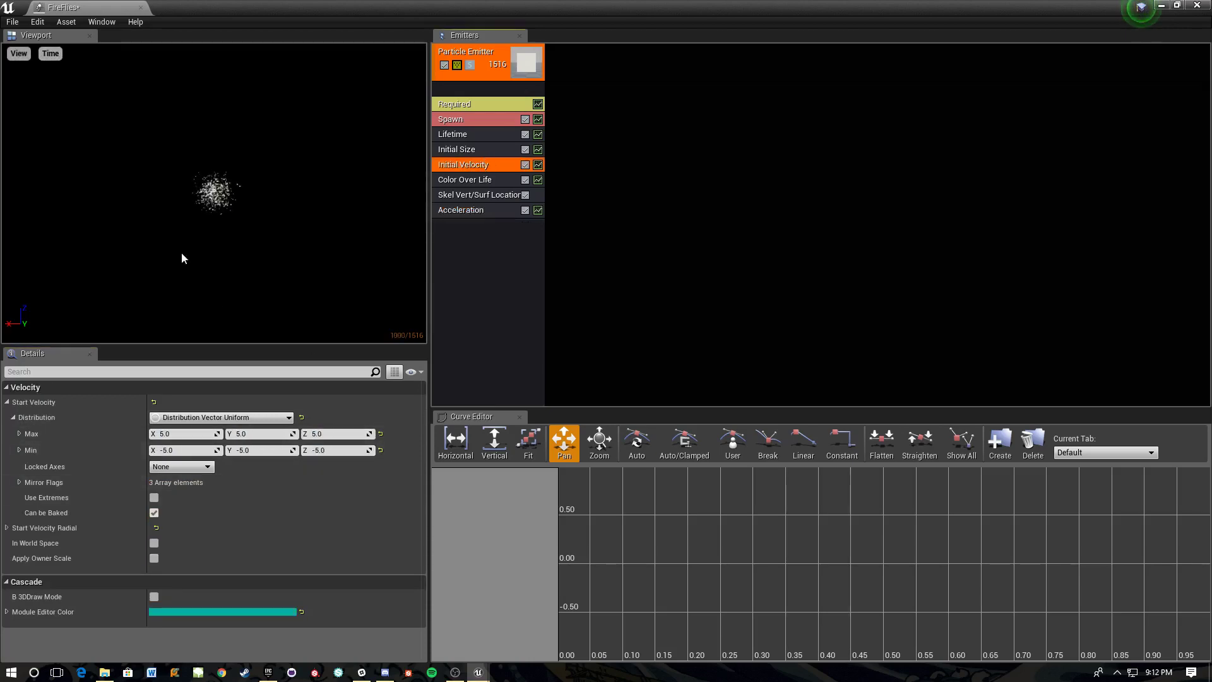
pyautogui.click(141, 8)
# Step: Play the level again and fly around the landscape and its edges to examine the fireflies' movement with the new velocity and acceleration
pyautogui.click(740, 45)
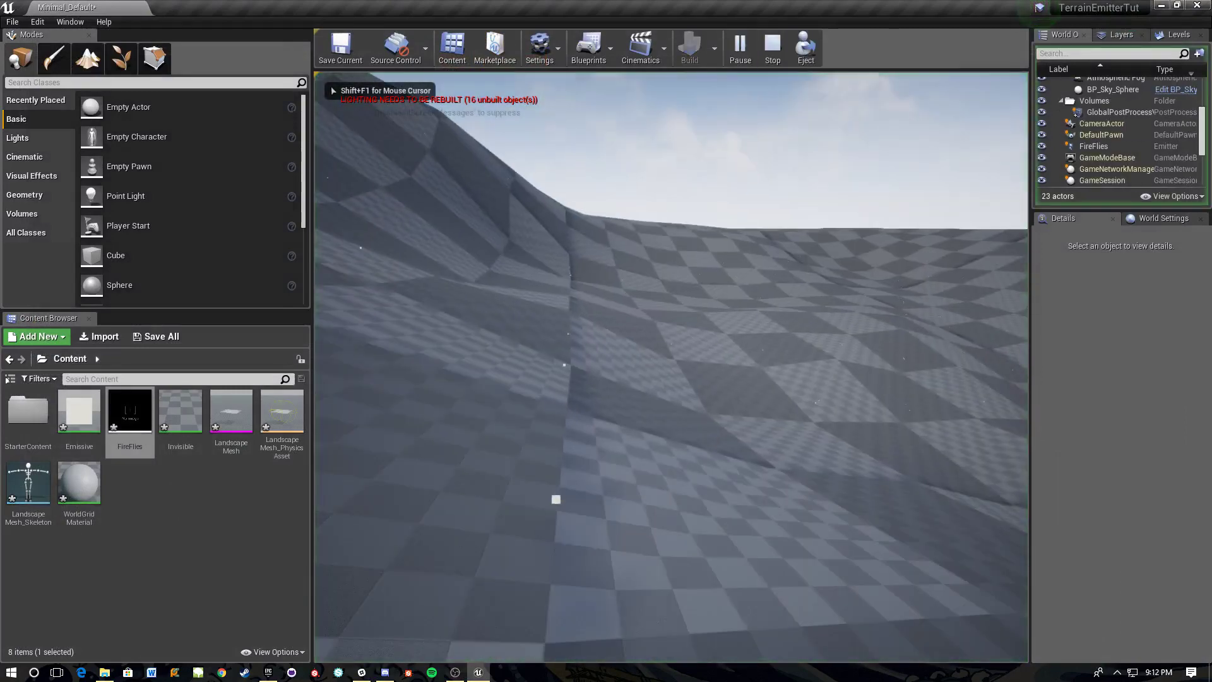
pyautogui.press('s')
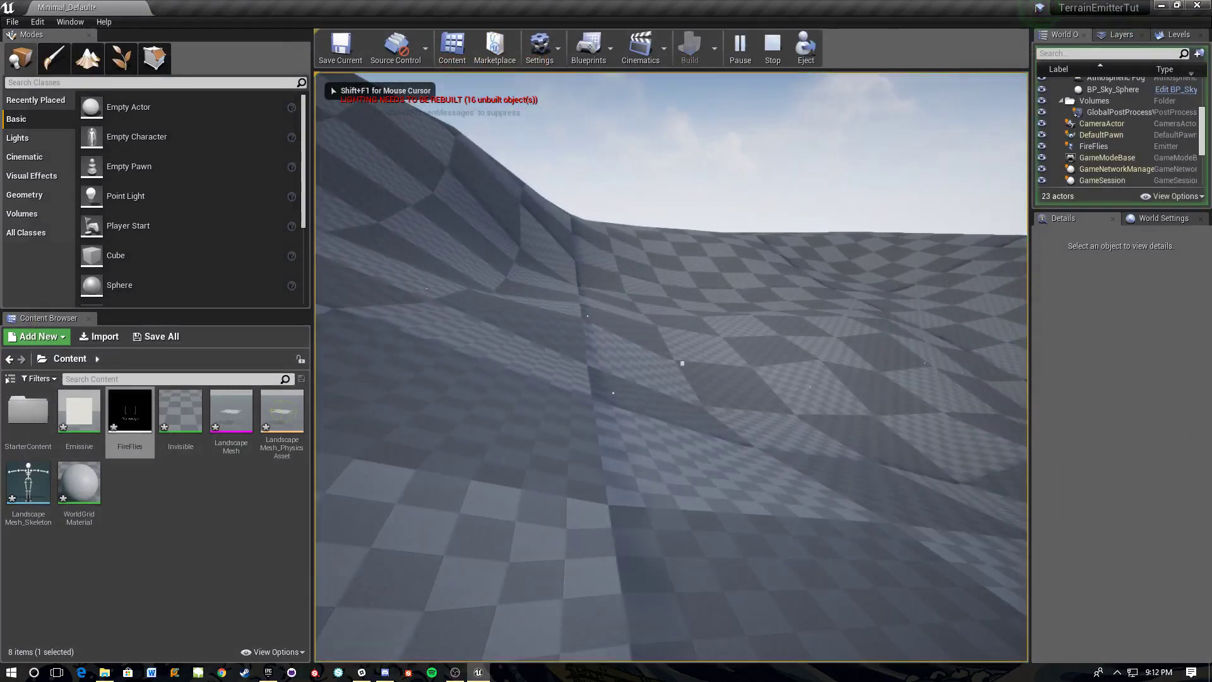
pyautogui.press('w')
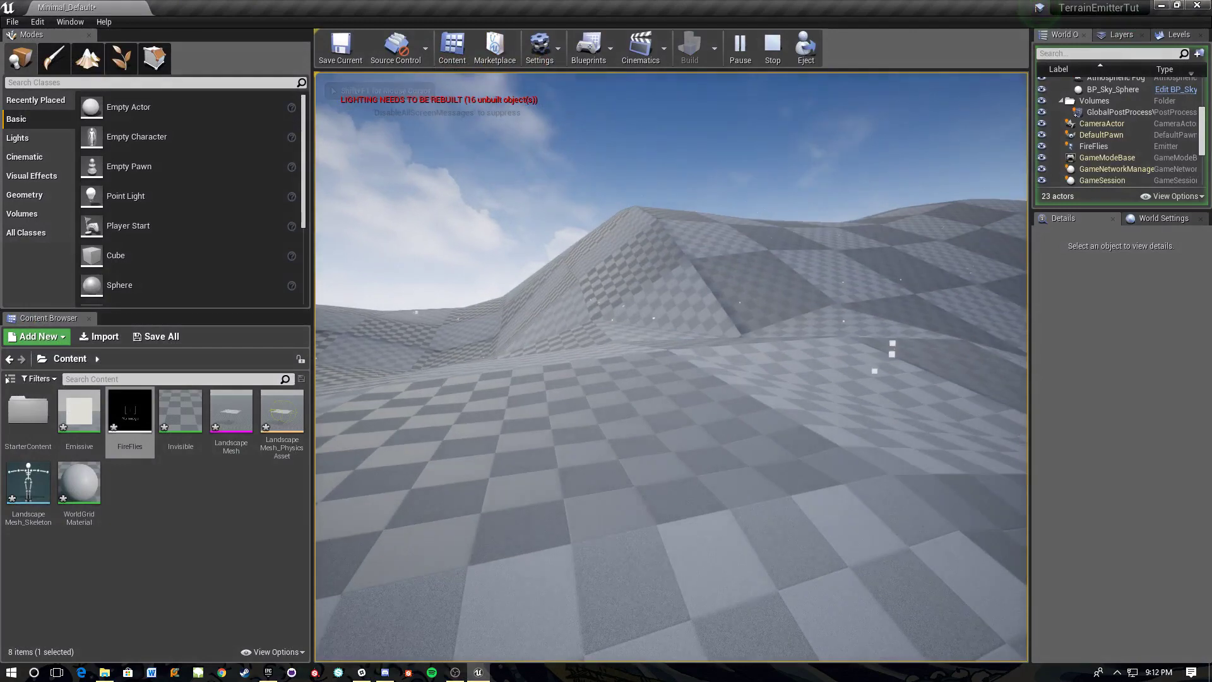
pyautogui.press('w')
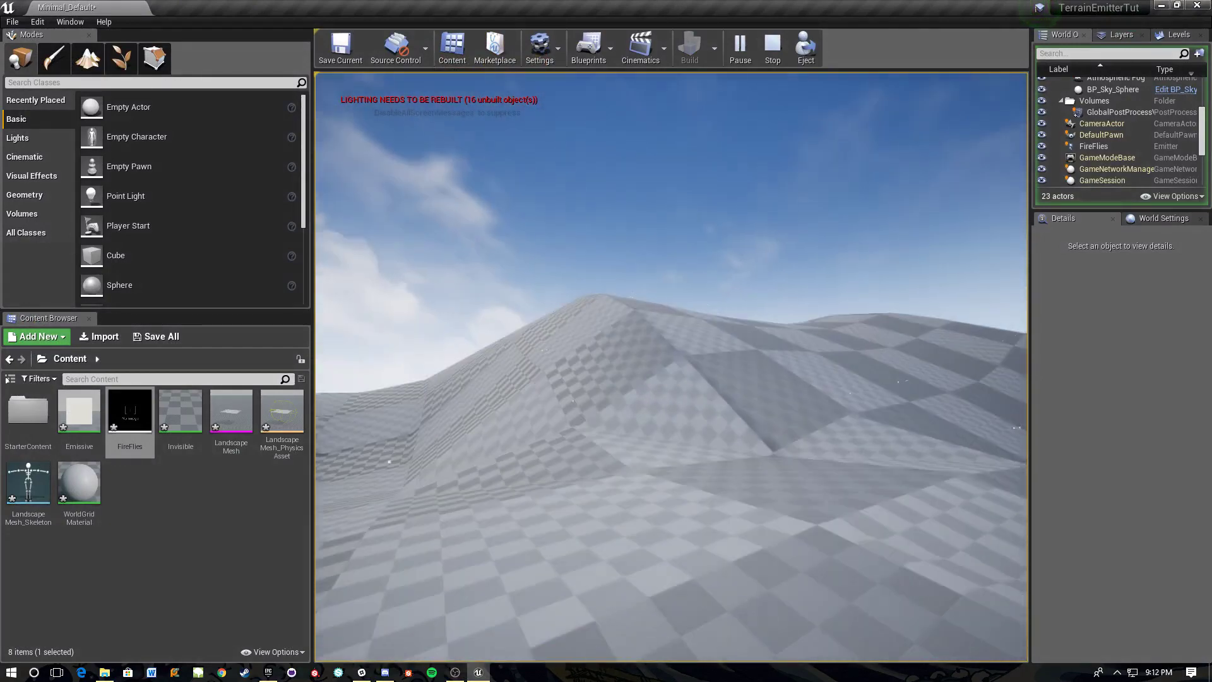
pyautogui.press('w')
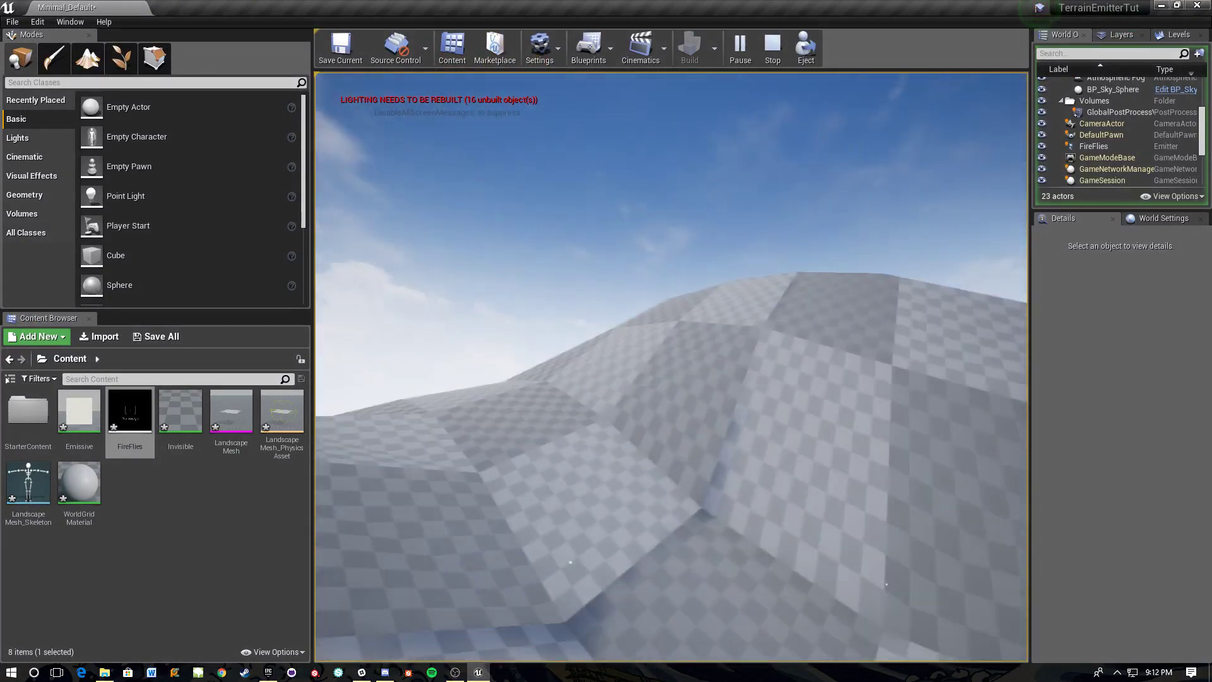
pyautogui.press('s')
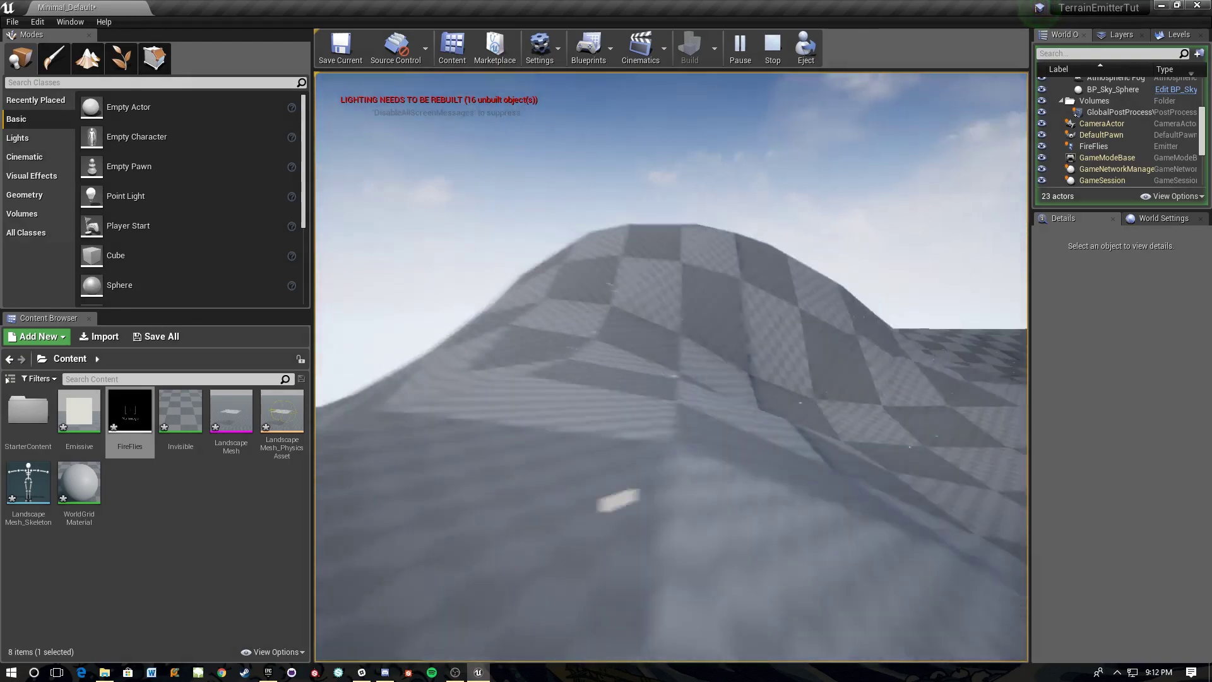
pyautogui.press('w')
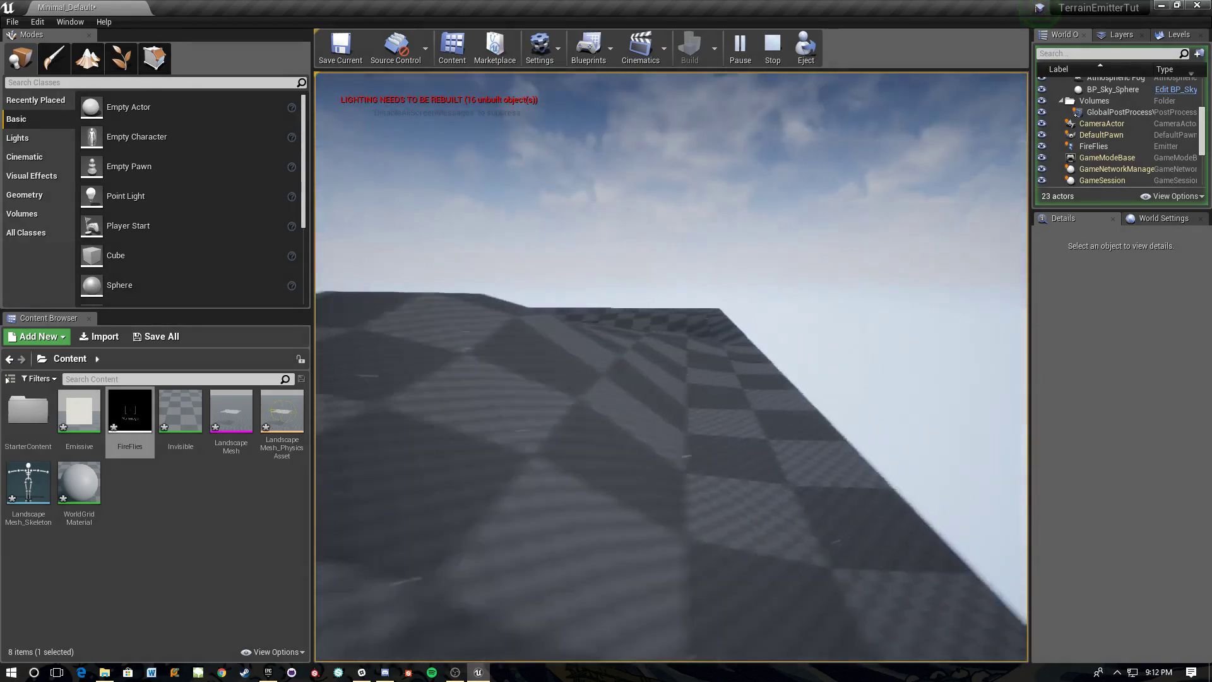
pyautogui.press('s')
pyautogui.press('s')
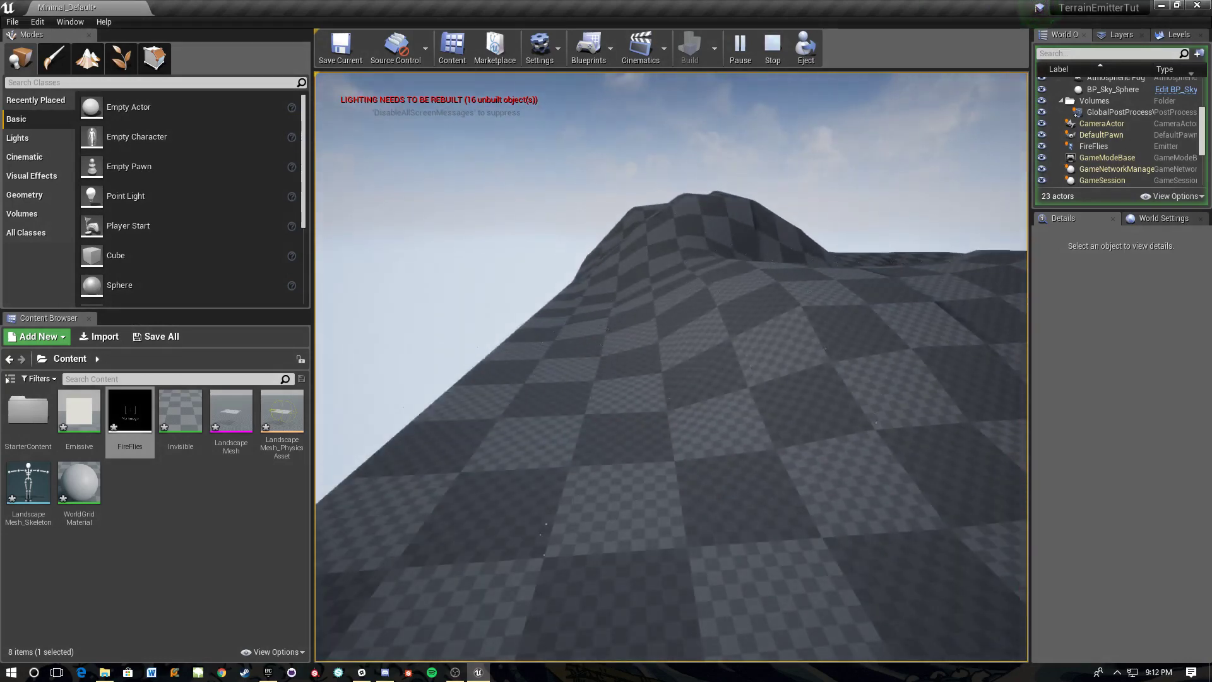
pyautogui.press('a')
pyautogui.press('w')
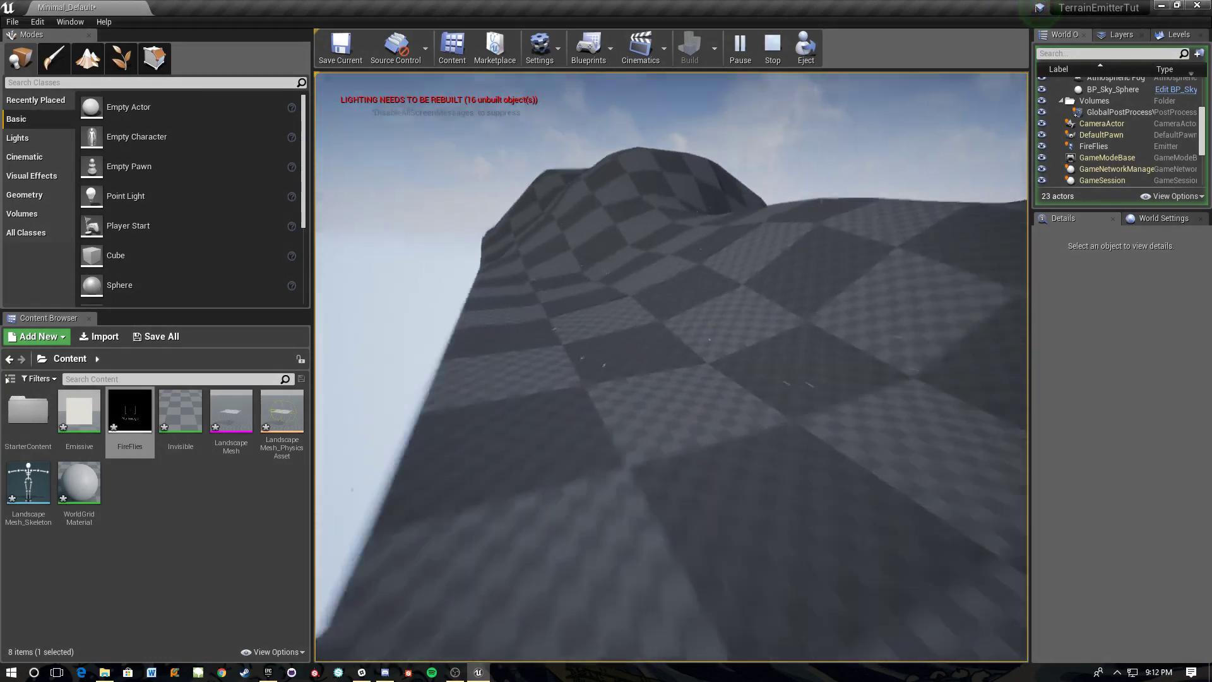
pyautogui.press('w')
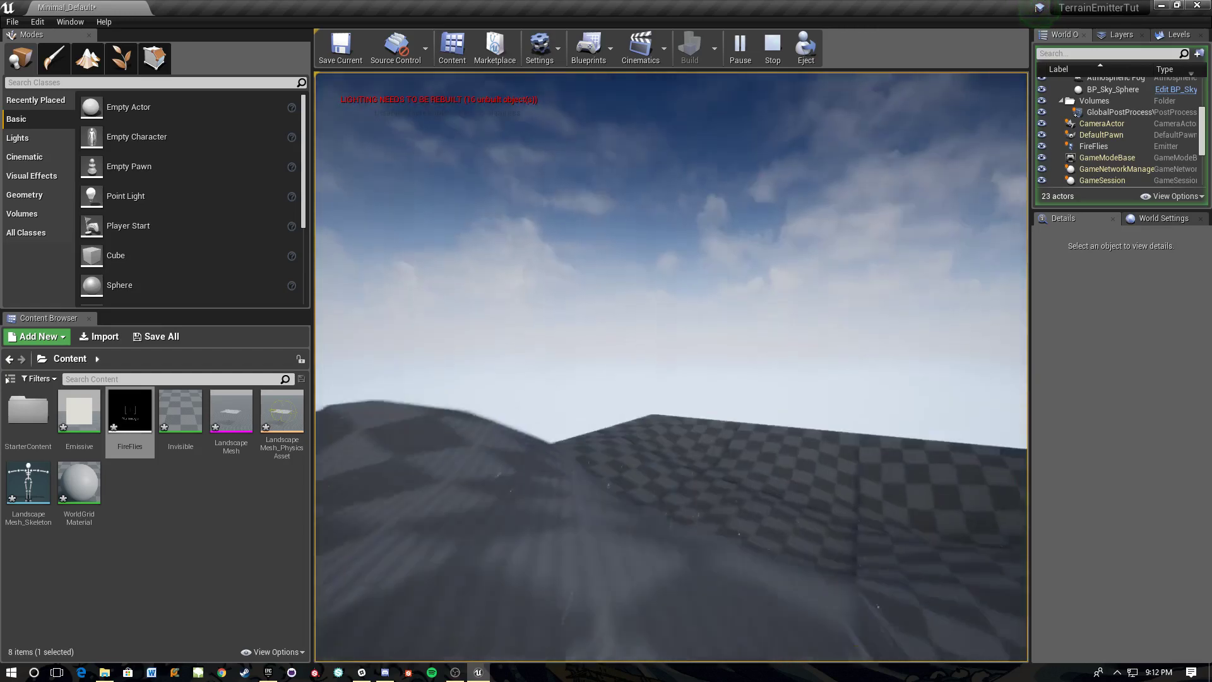
pyautogui.press('a')
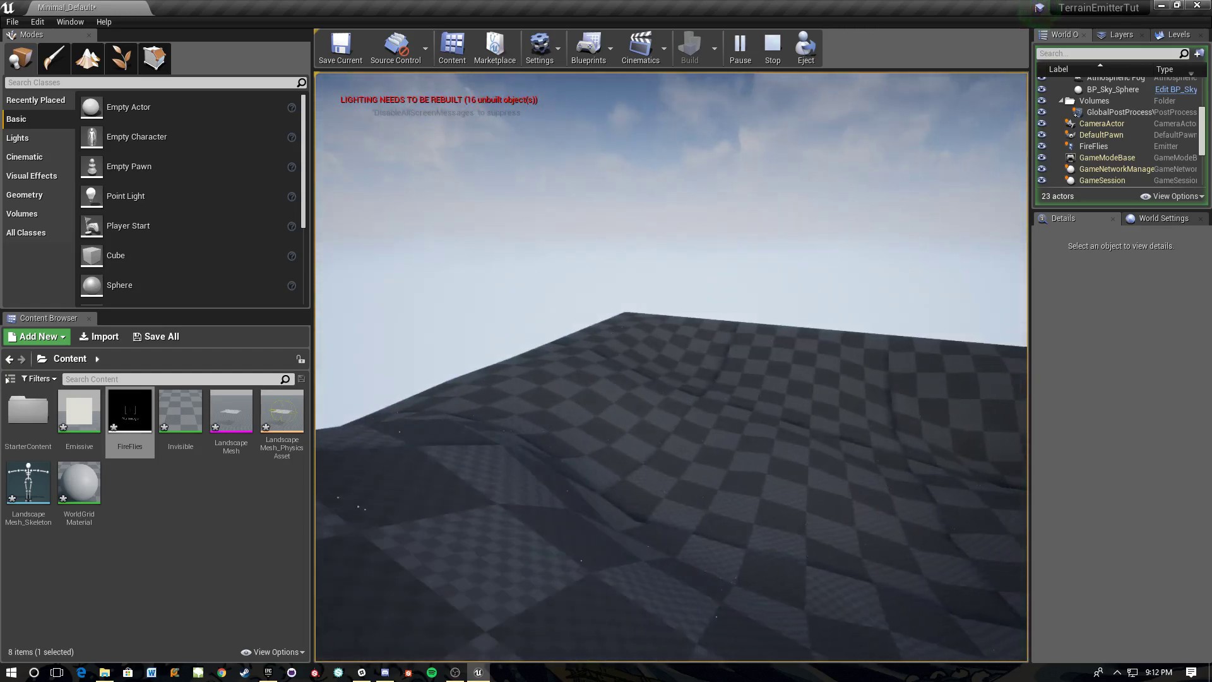